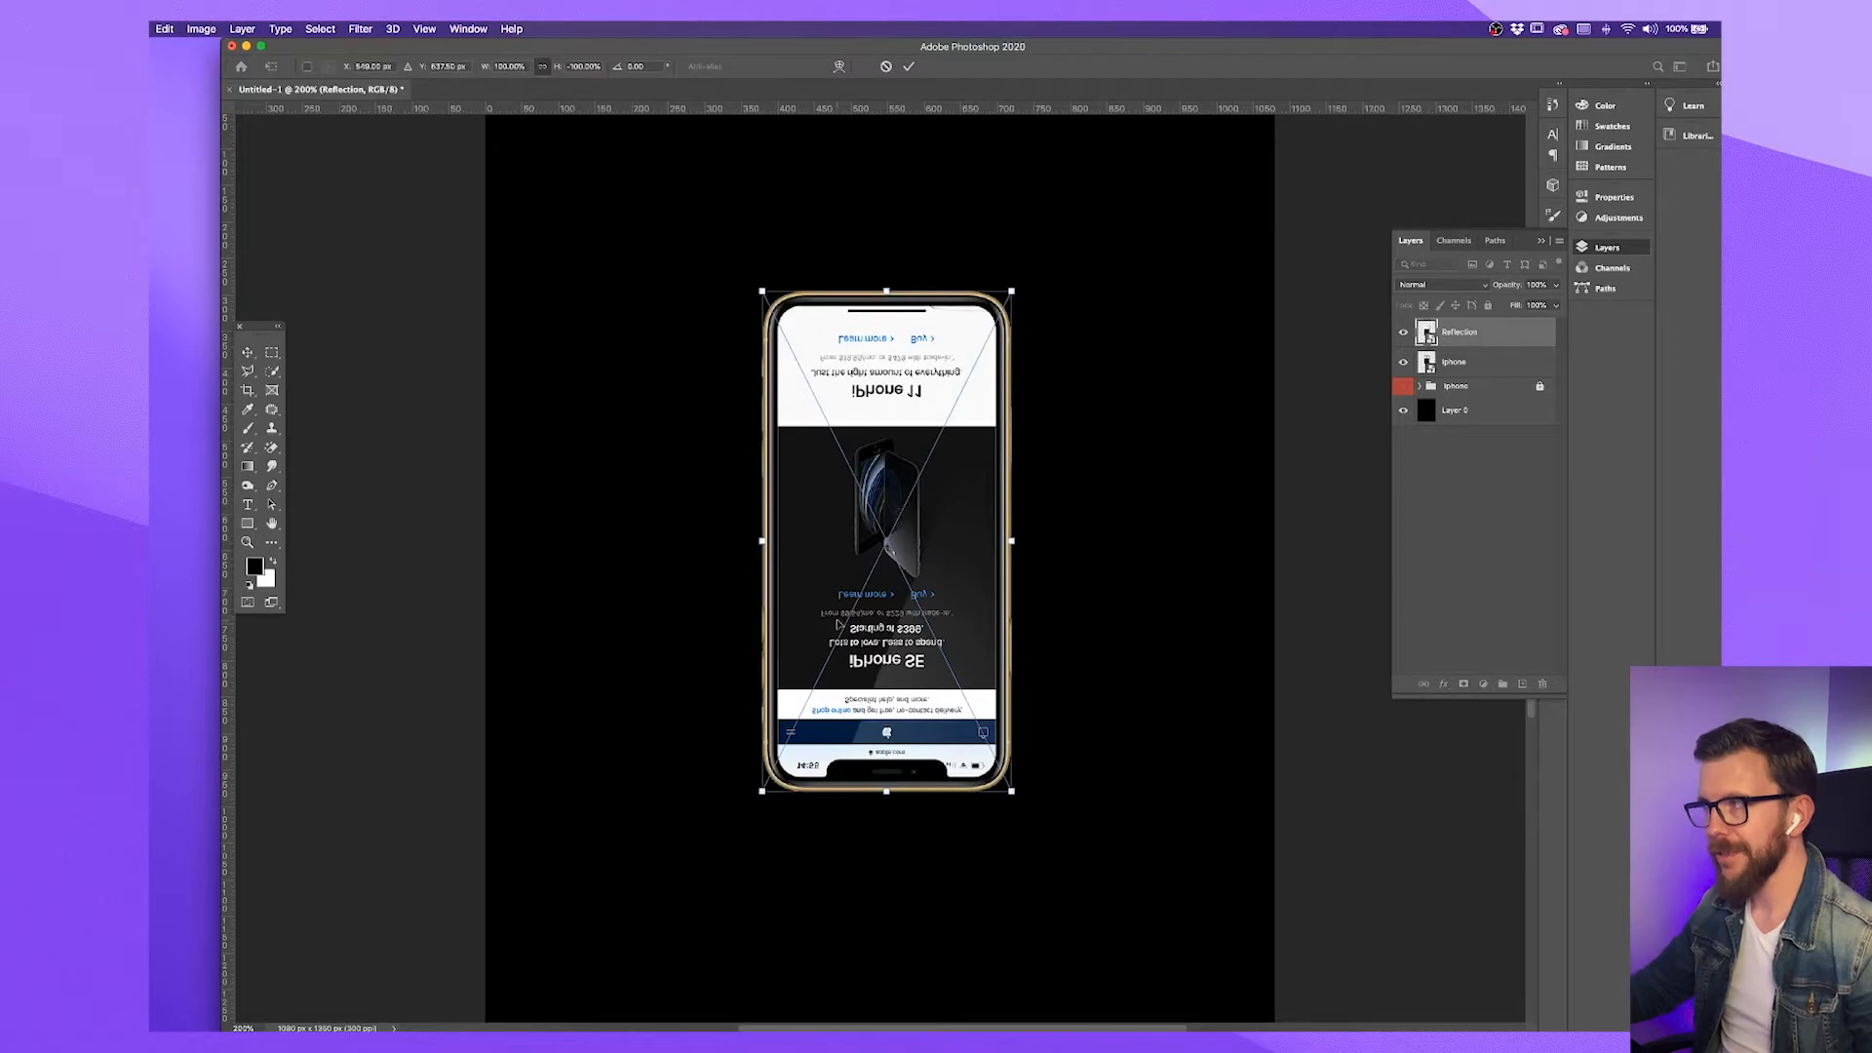
Place the flipped Reflection copy directly beneath the phone and move its layer below the Iphone layer
left_click_drag(907, 458, 968, 954)
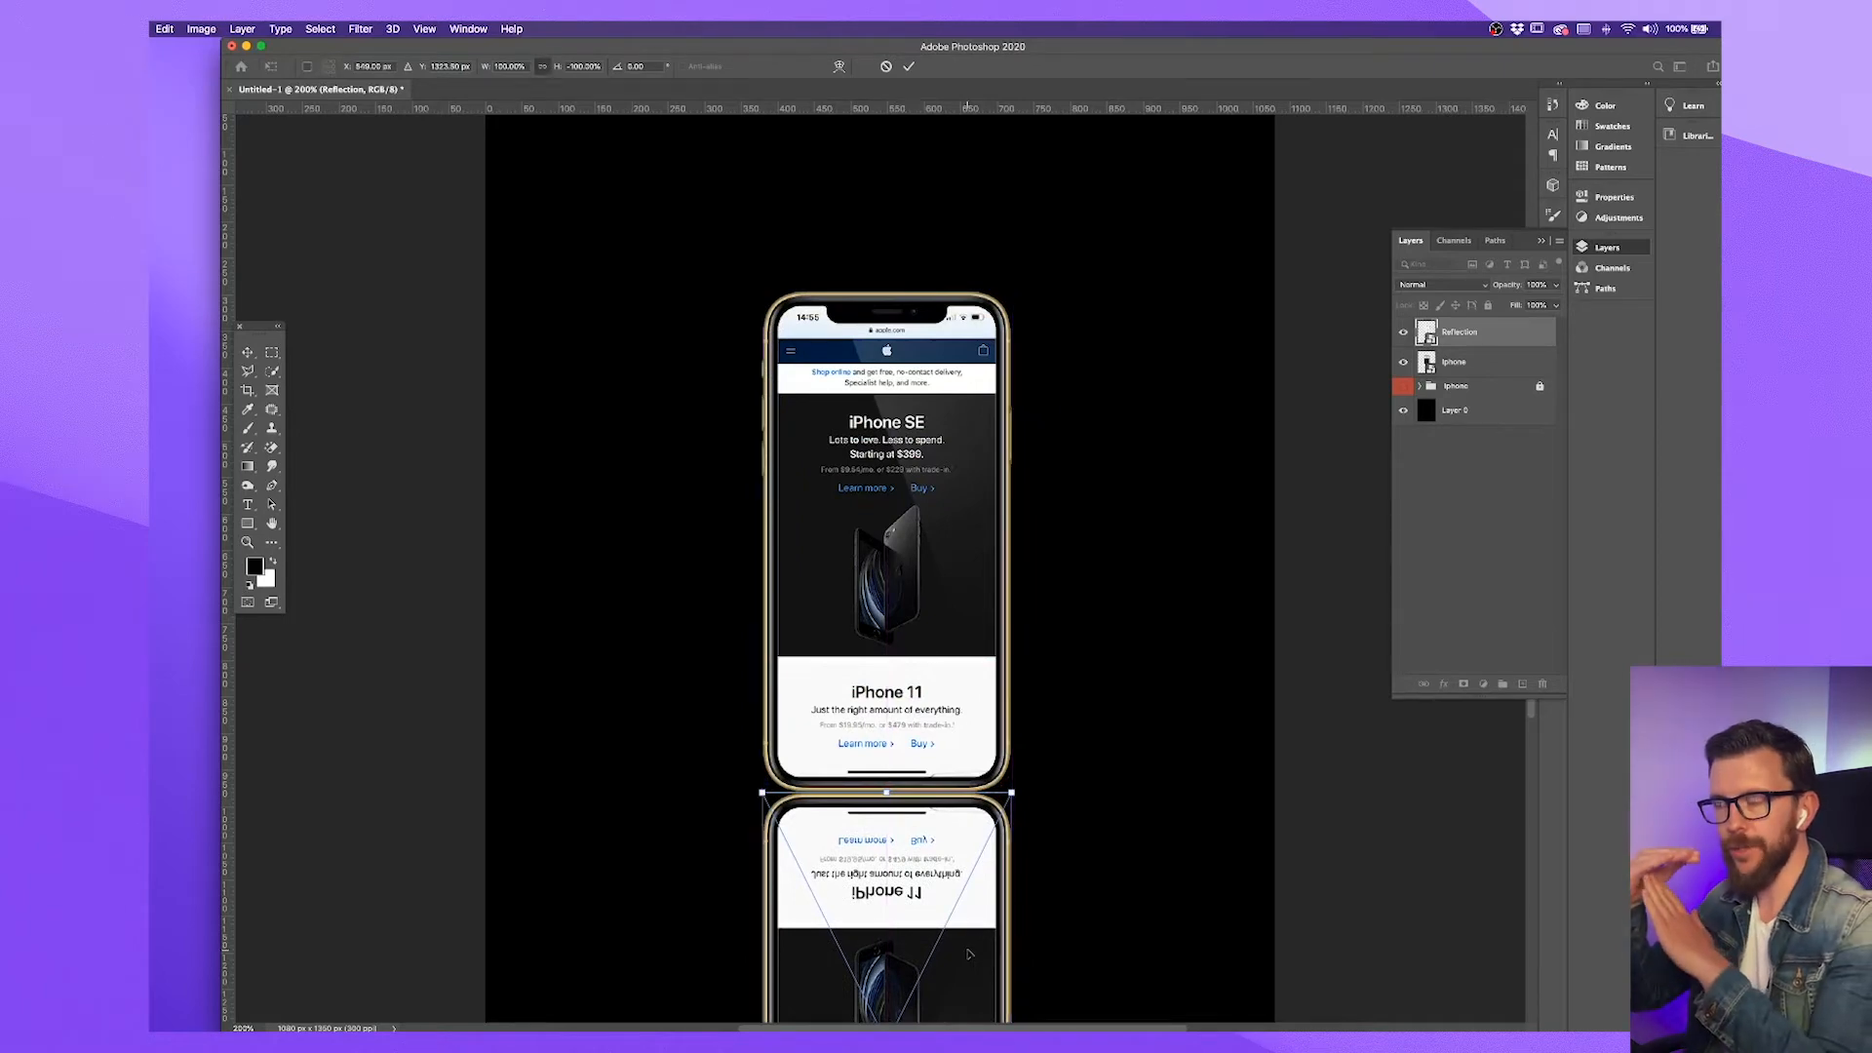
key("Return")
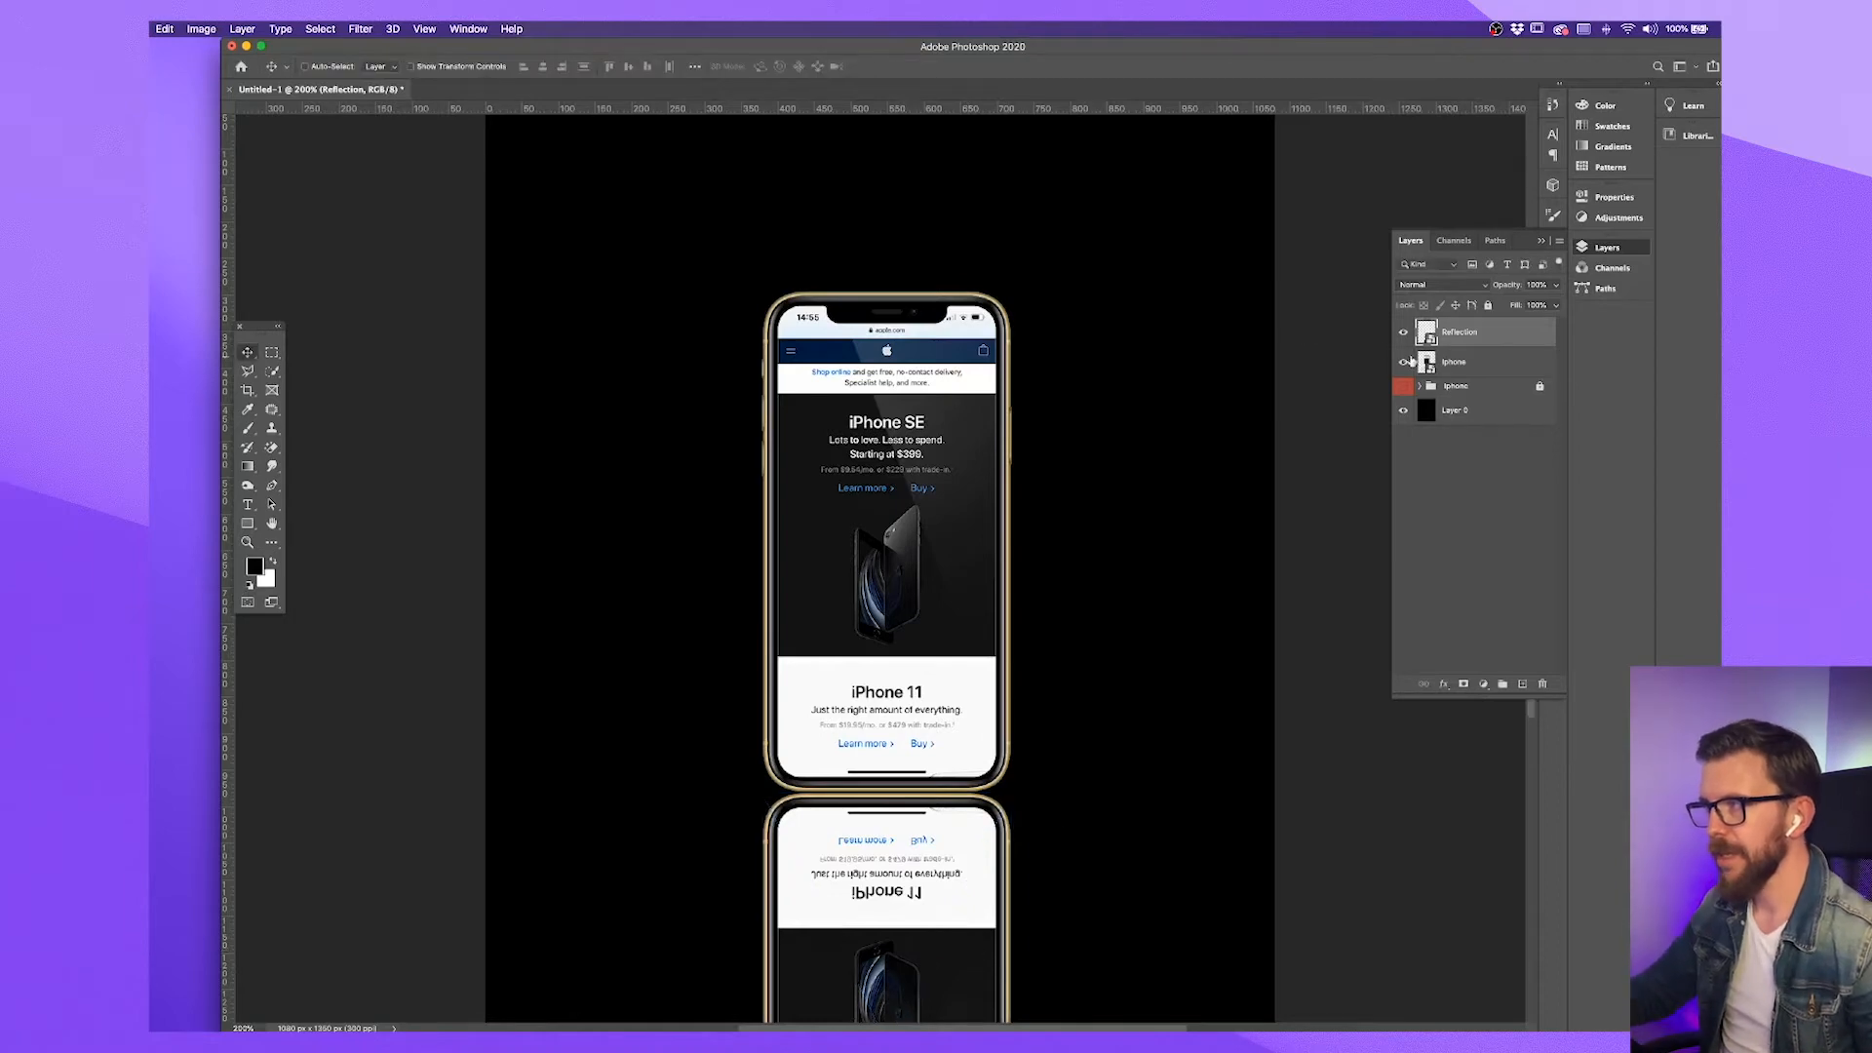
left_click_drag(1481, 336, 1474, 364)
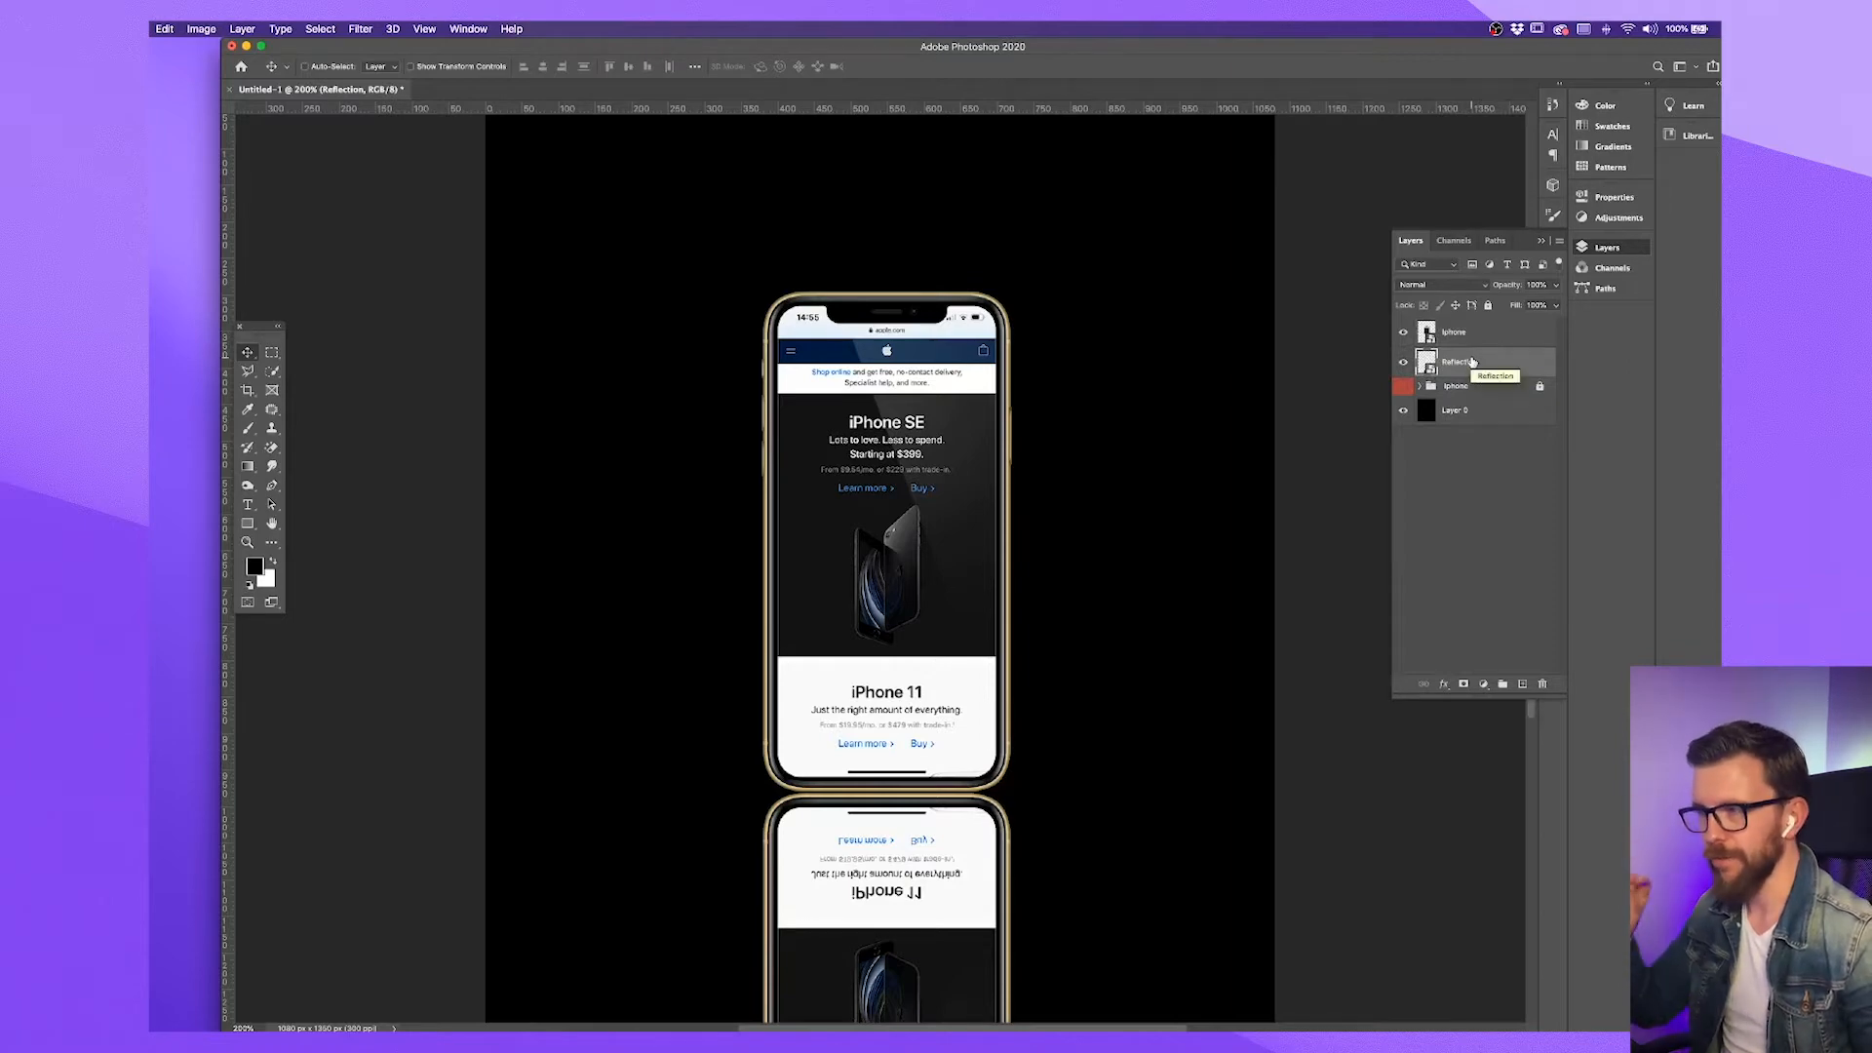
key("super+minus")
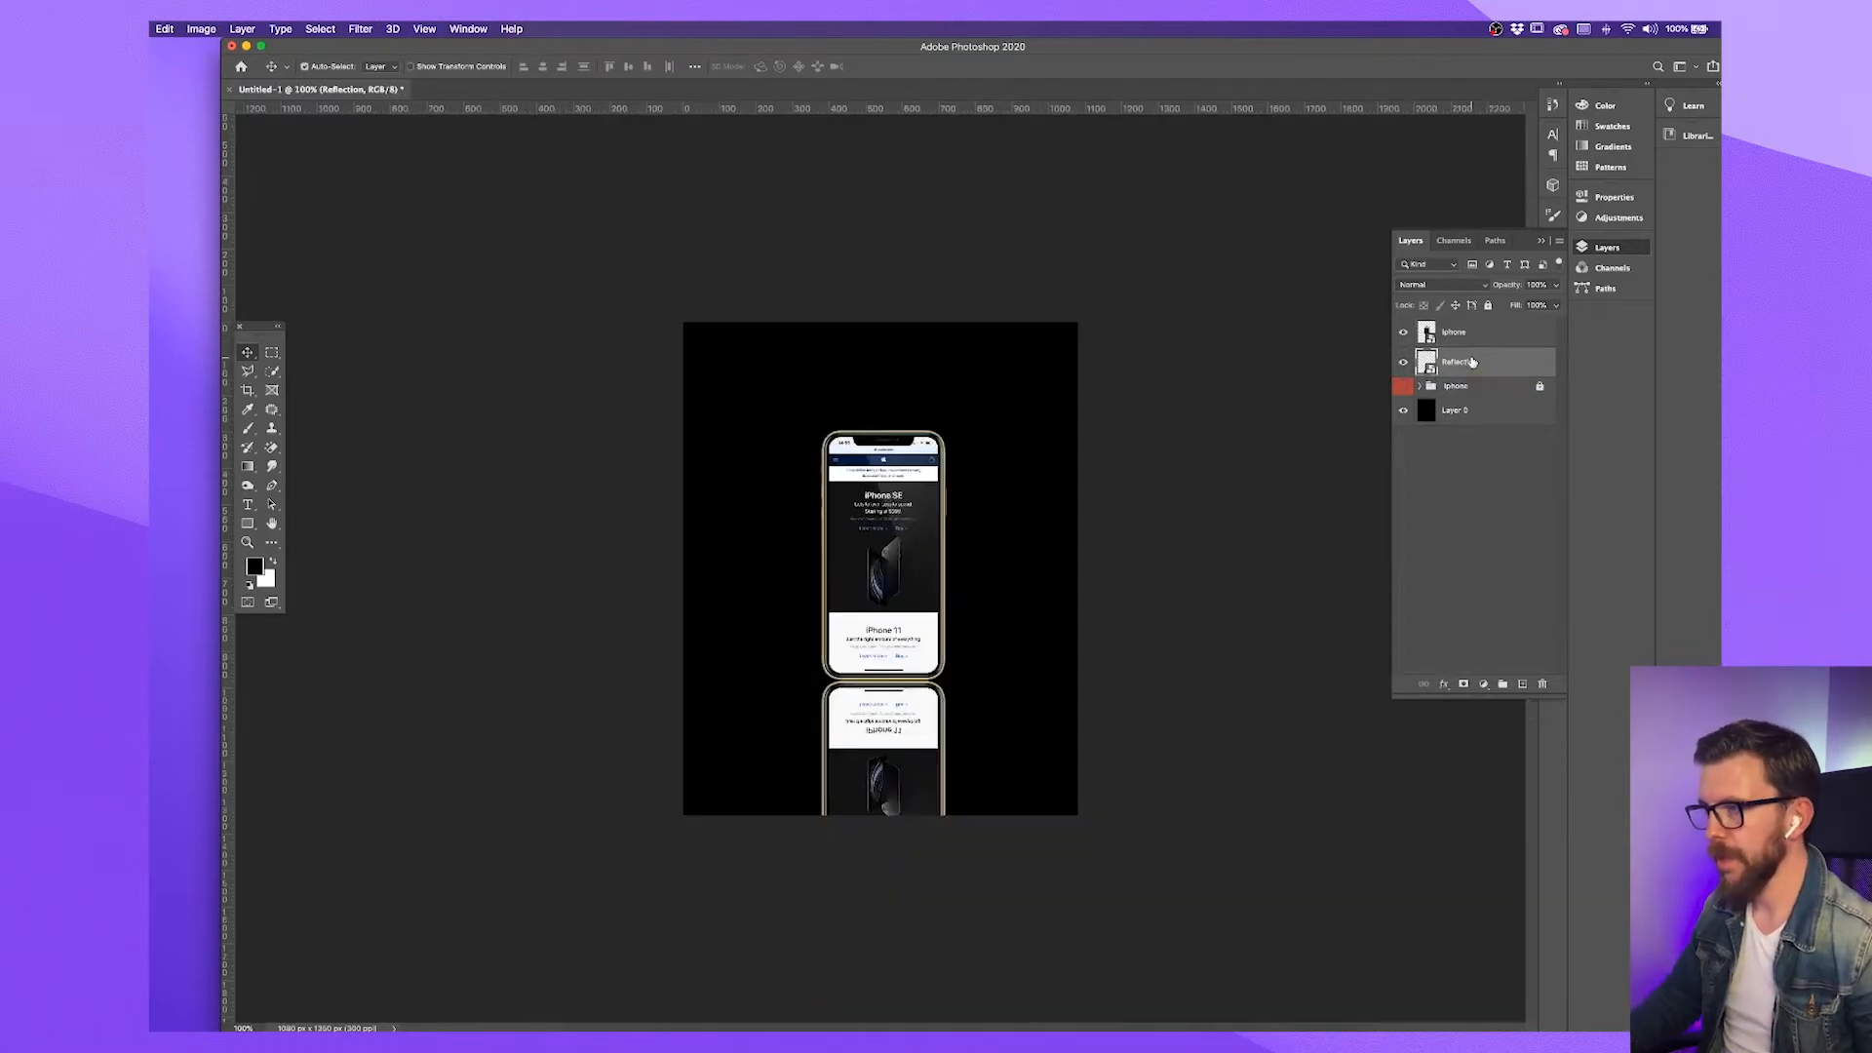
key("super+equal")
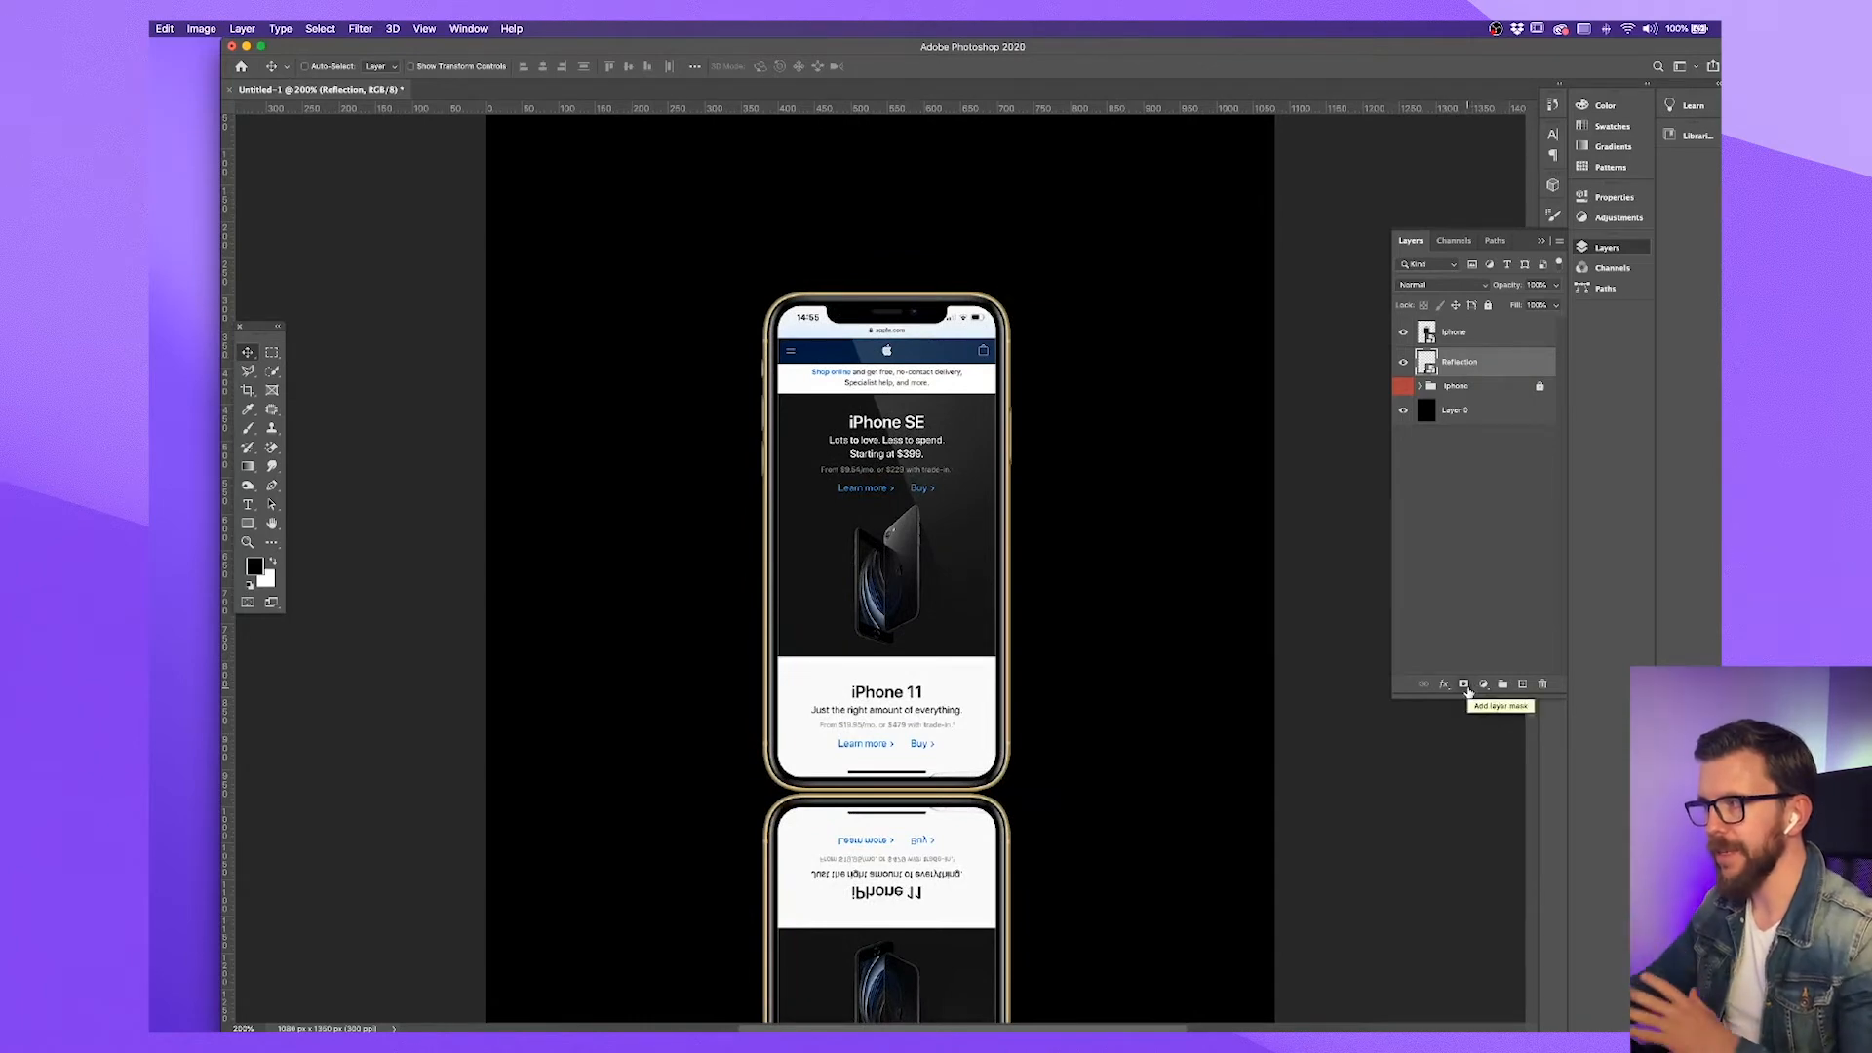
Add a layer mask to the Reflection layer and set up a black gradient fading to 0% opacity at its end stop
left_click(1466, 688)
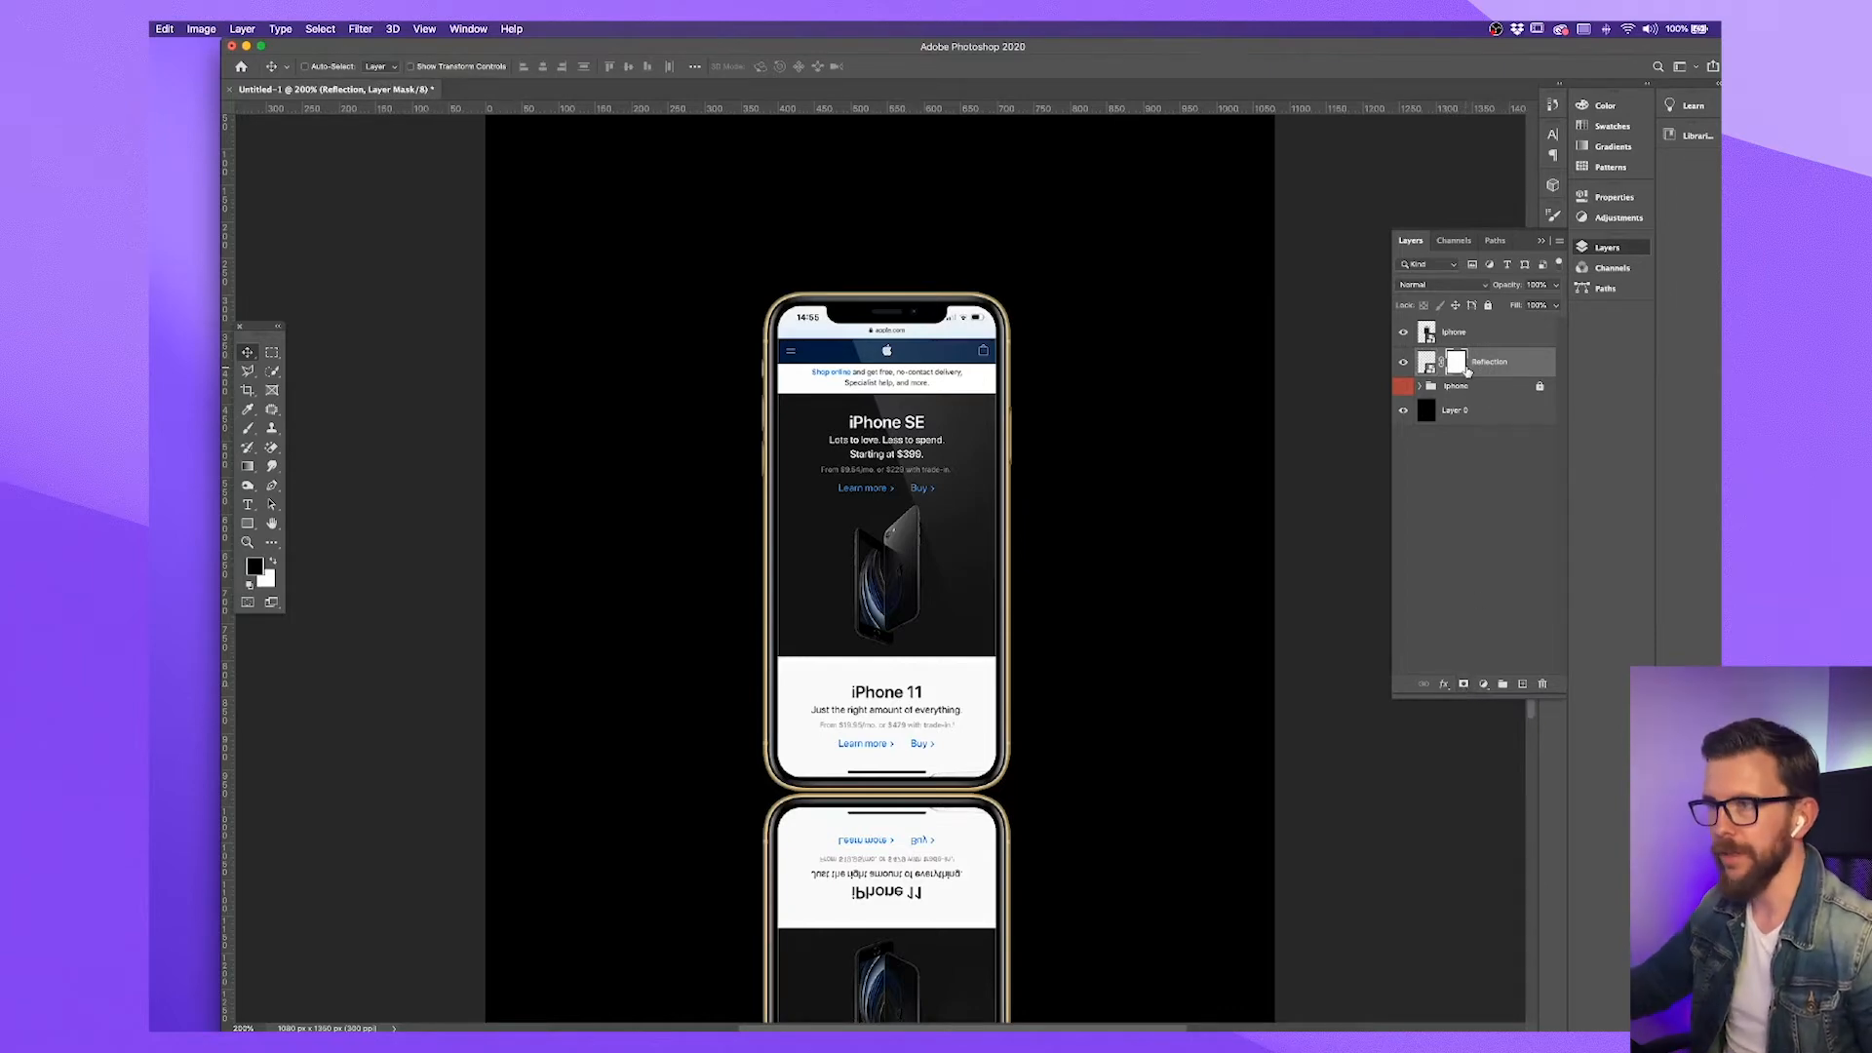
left_click(249, 467)
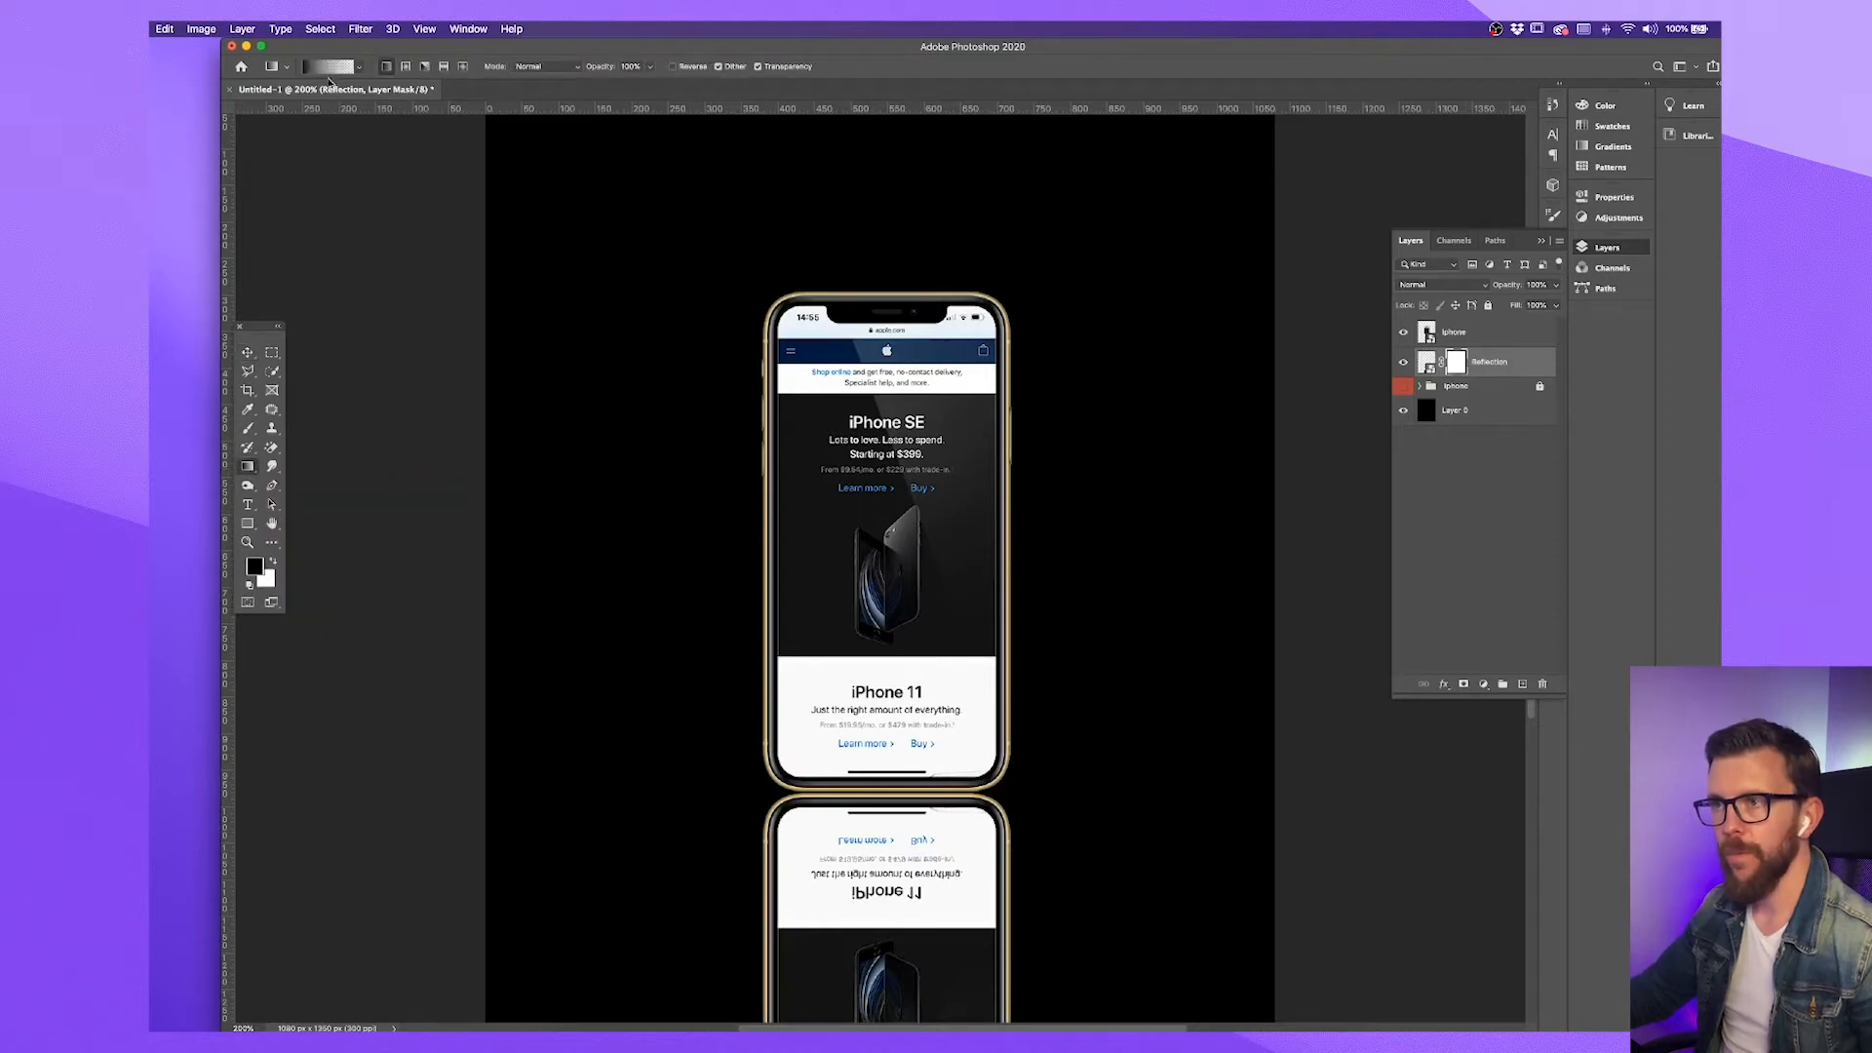
left_click(254, 566)
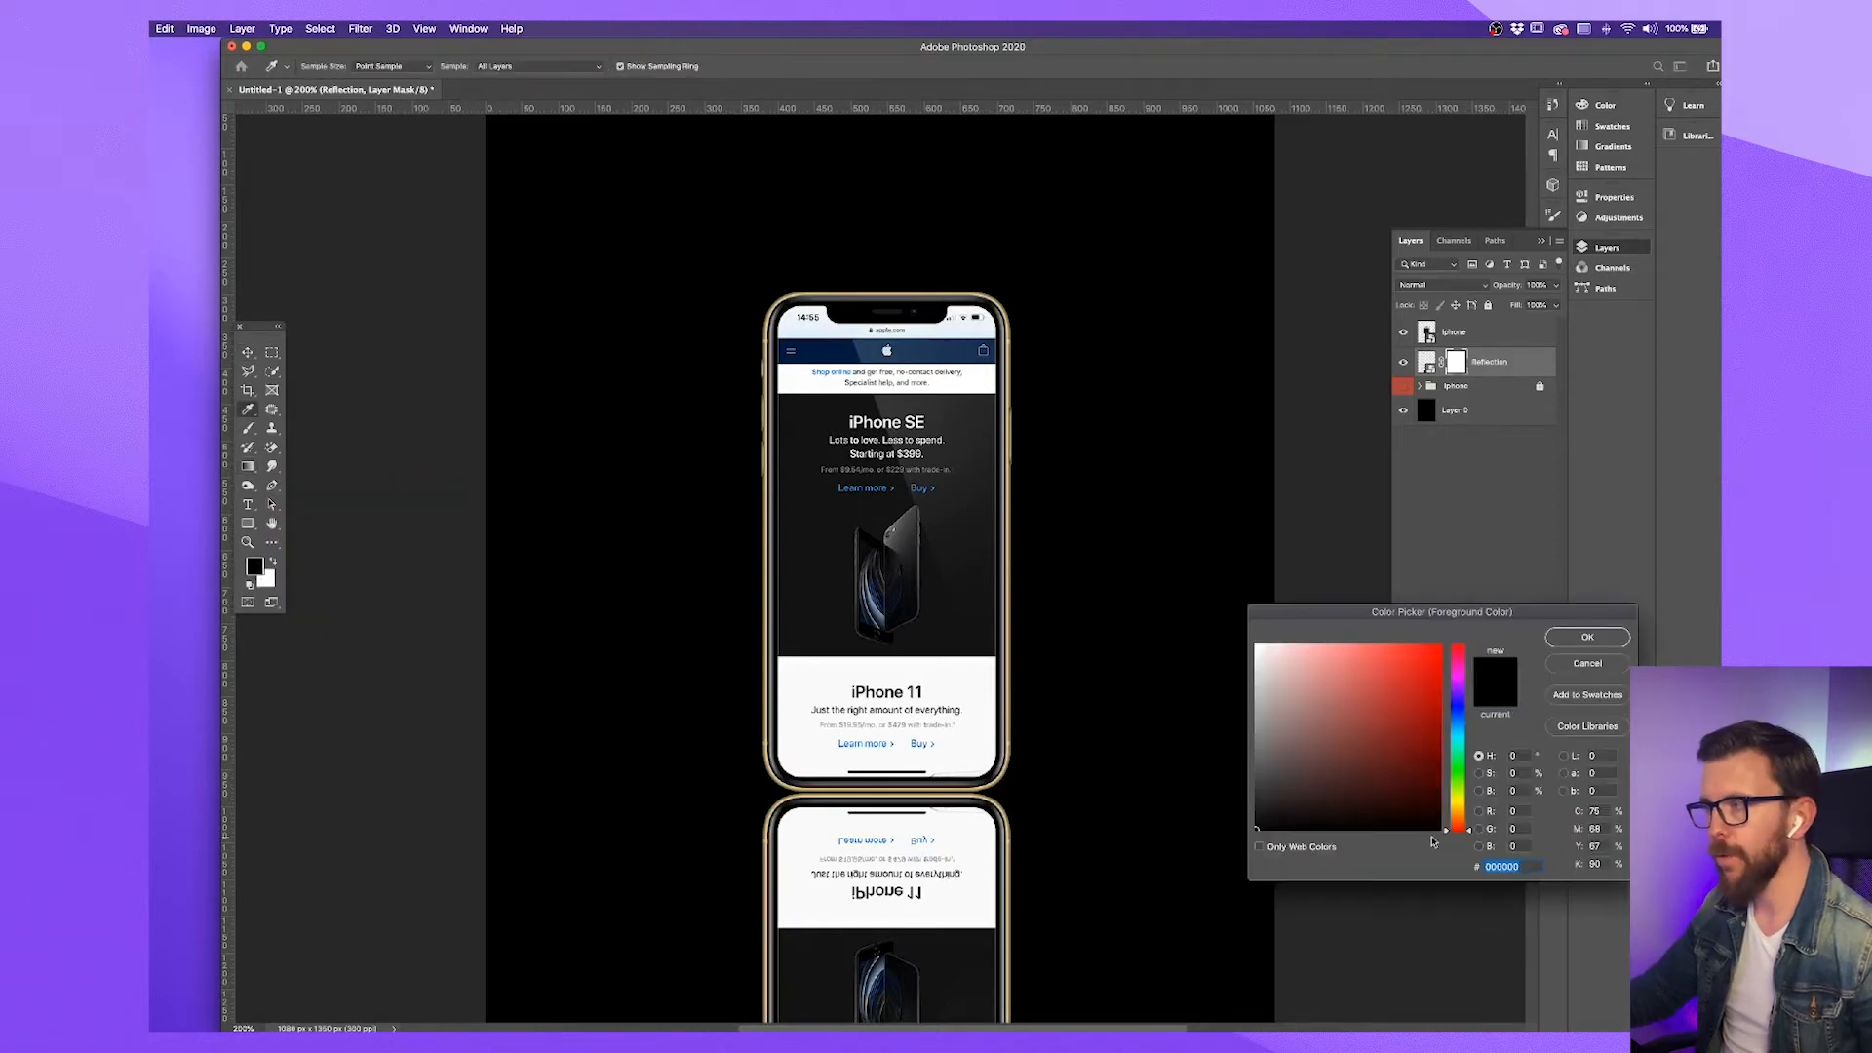
left_click(1586, 638)
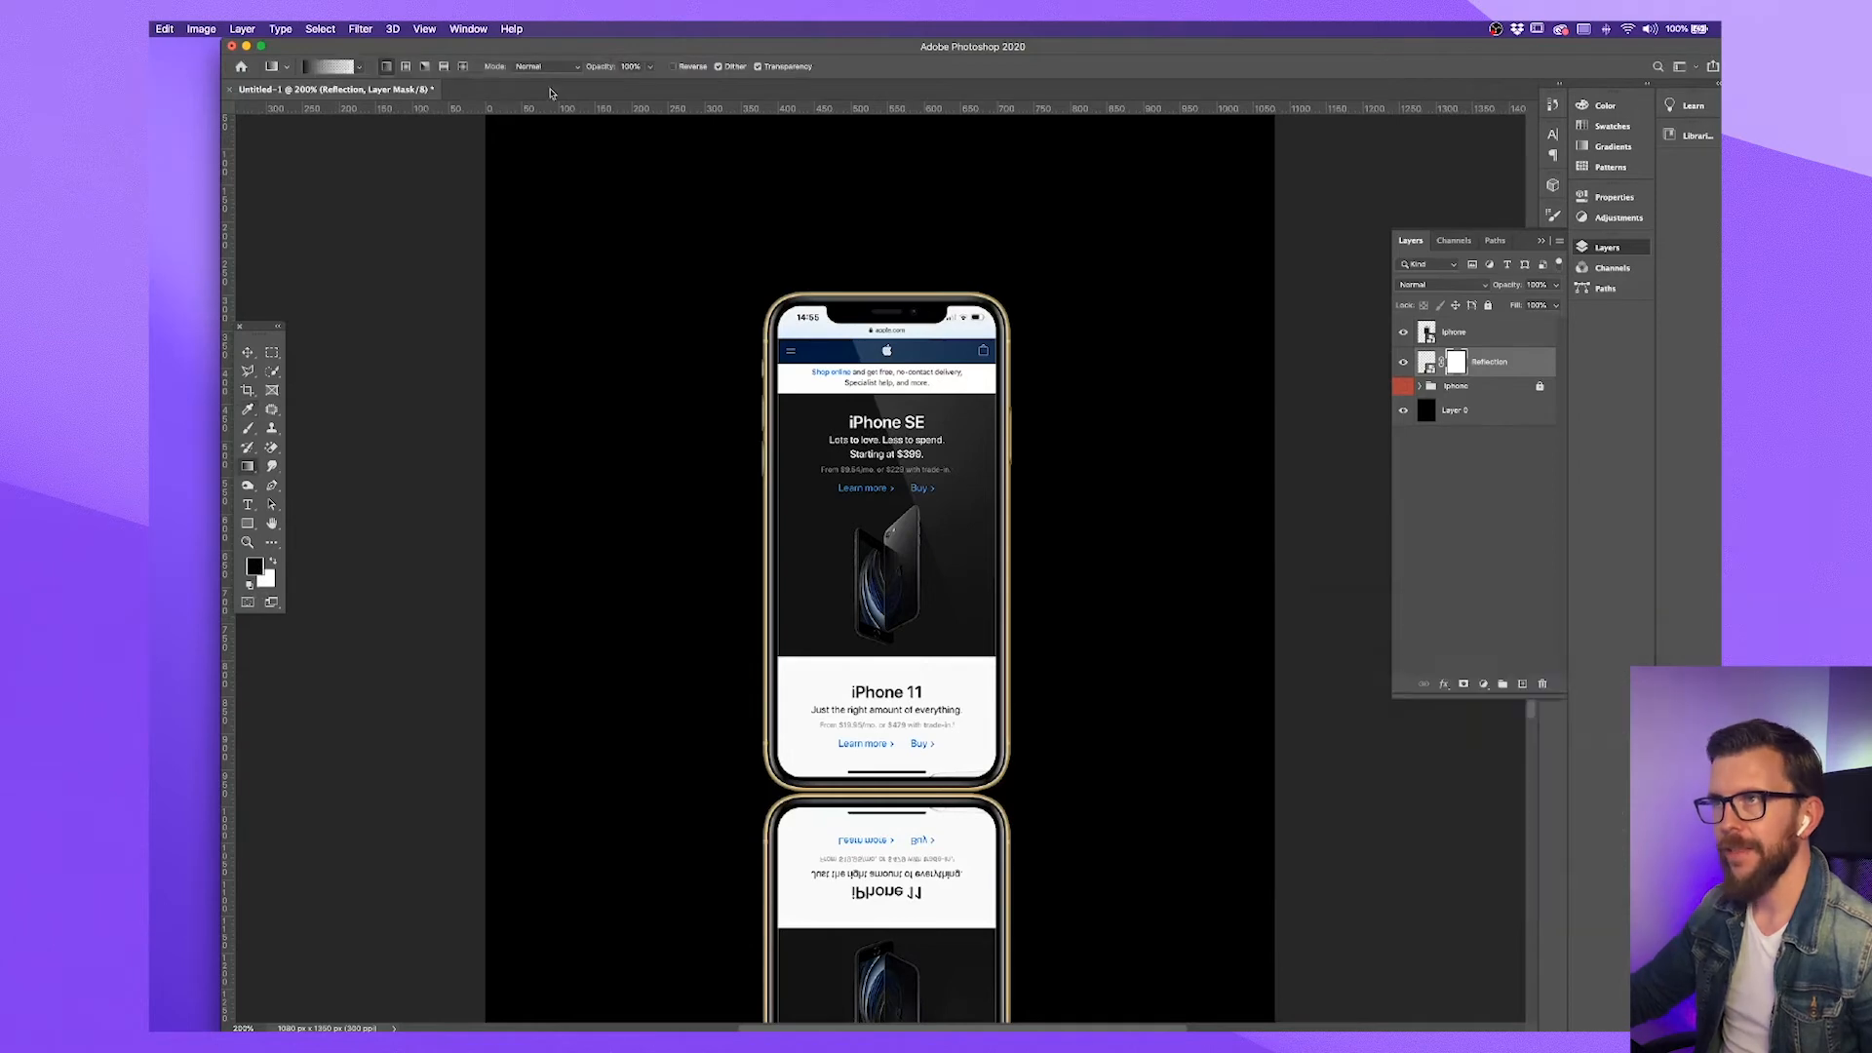
left_click(328, 68)
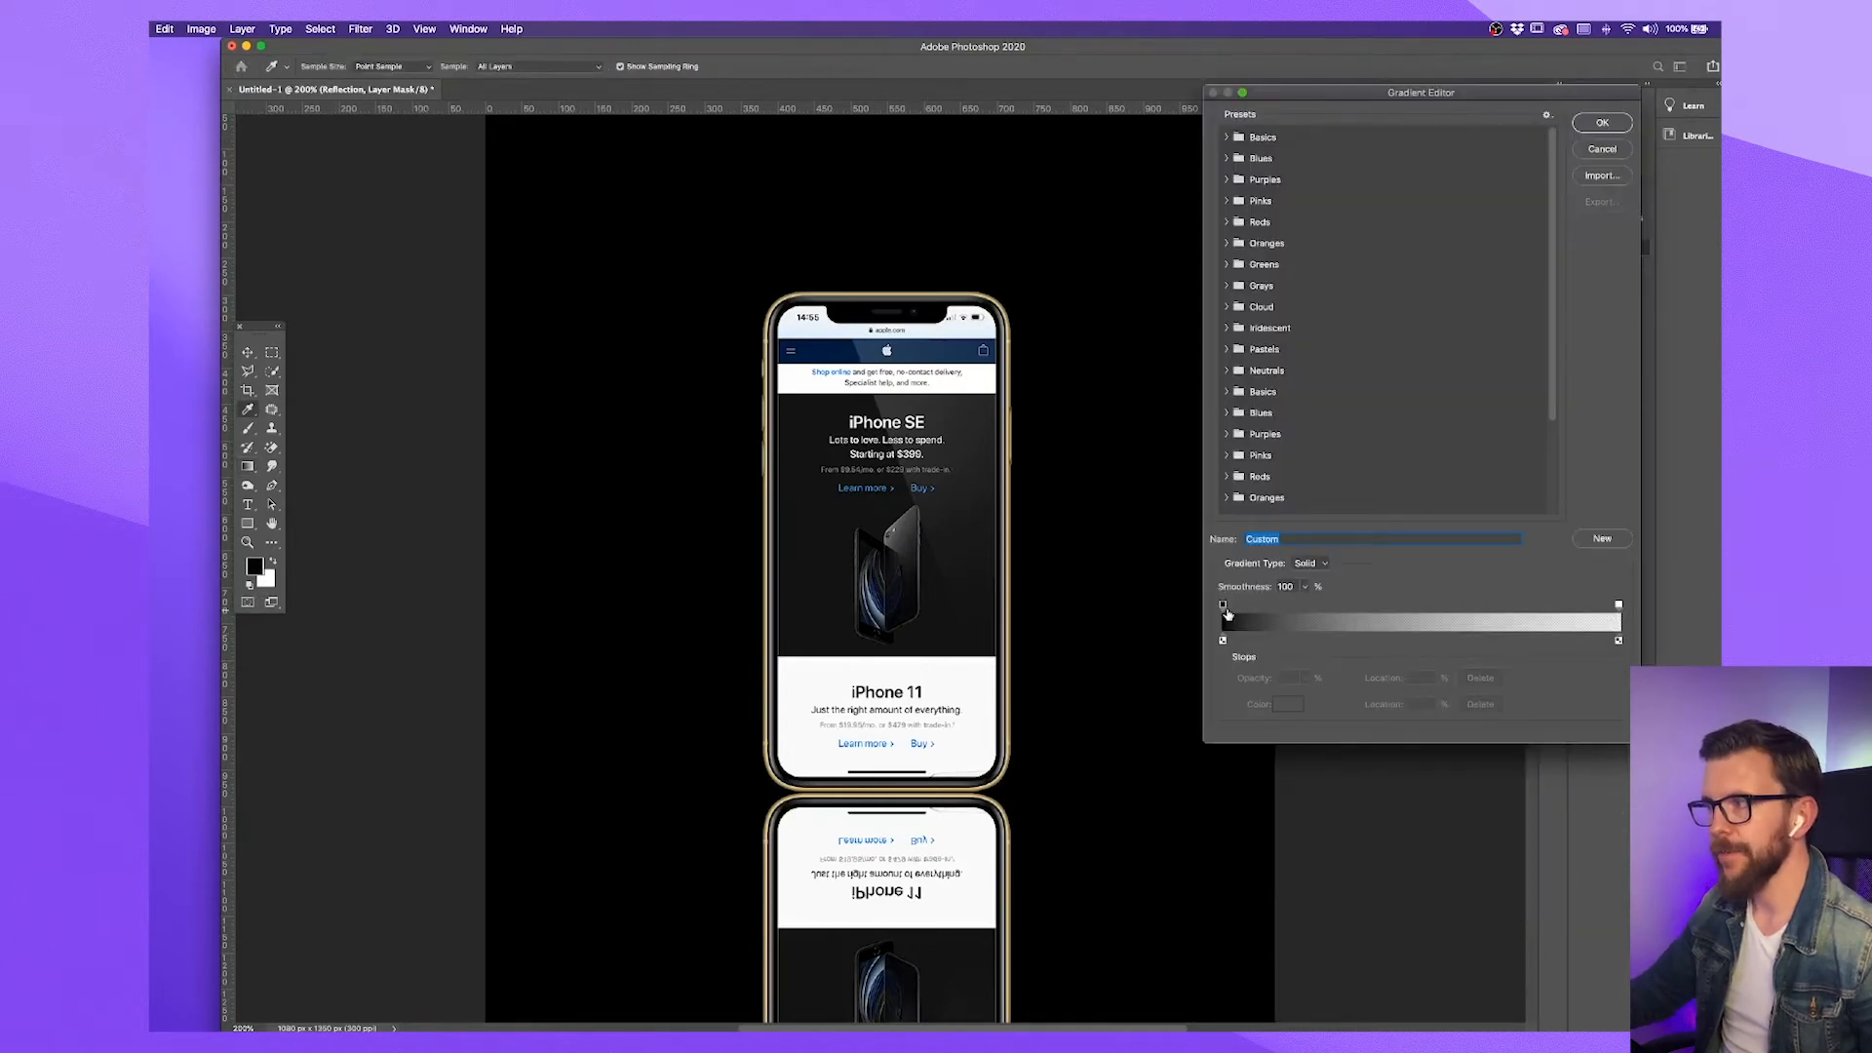
left_click(1619, 605)
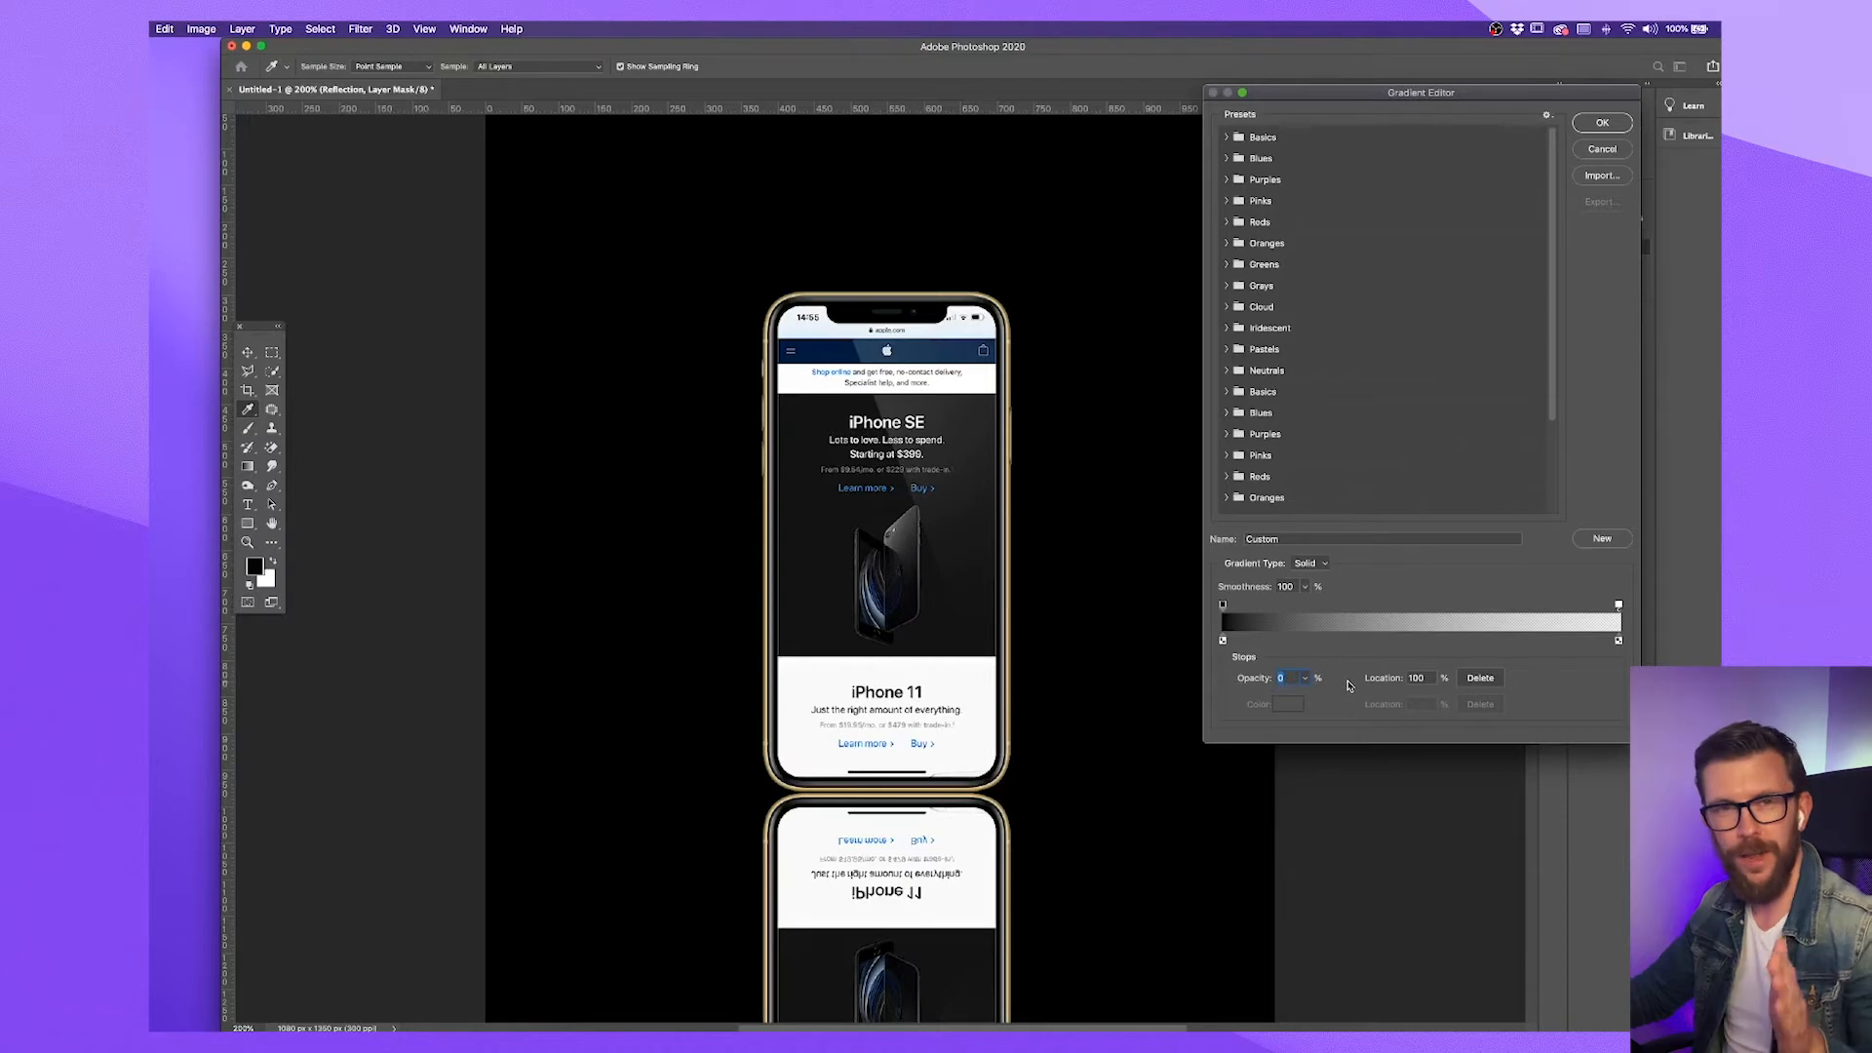
left_click(1602, 122)
Fade out the lower part of the reflection with repeated upward gradients on its layer mask
key("super+minus")
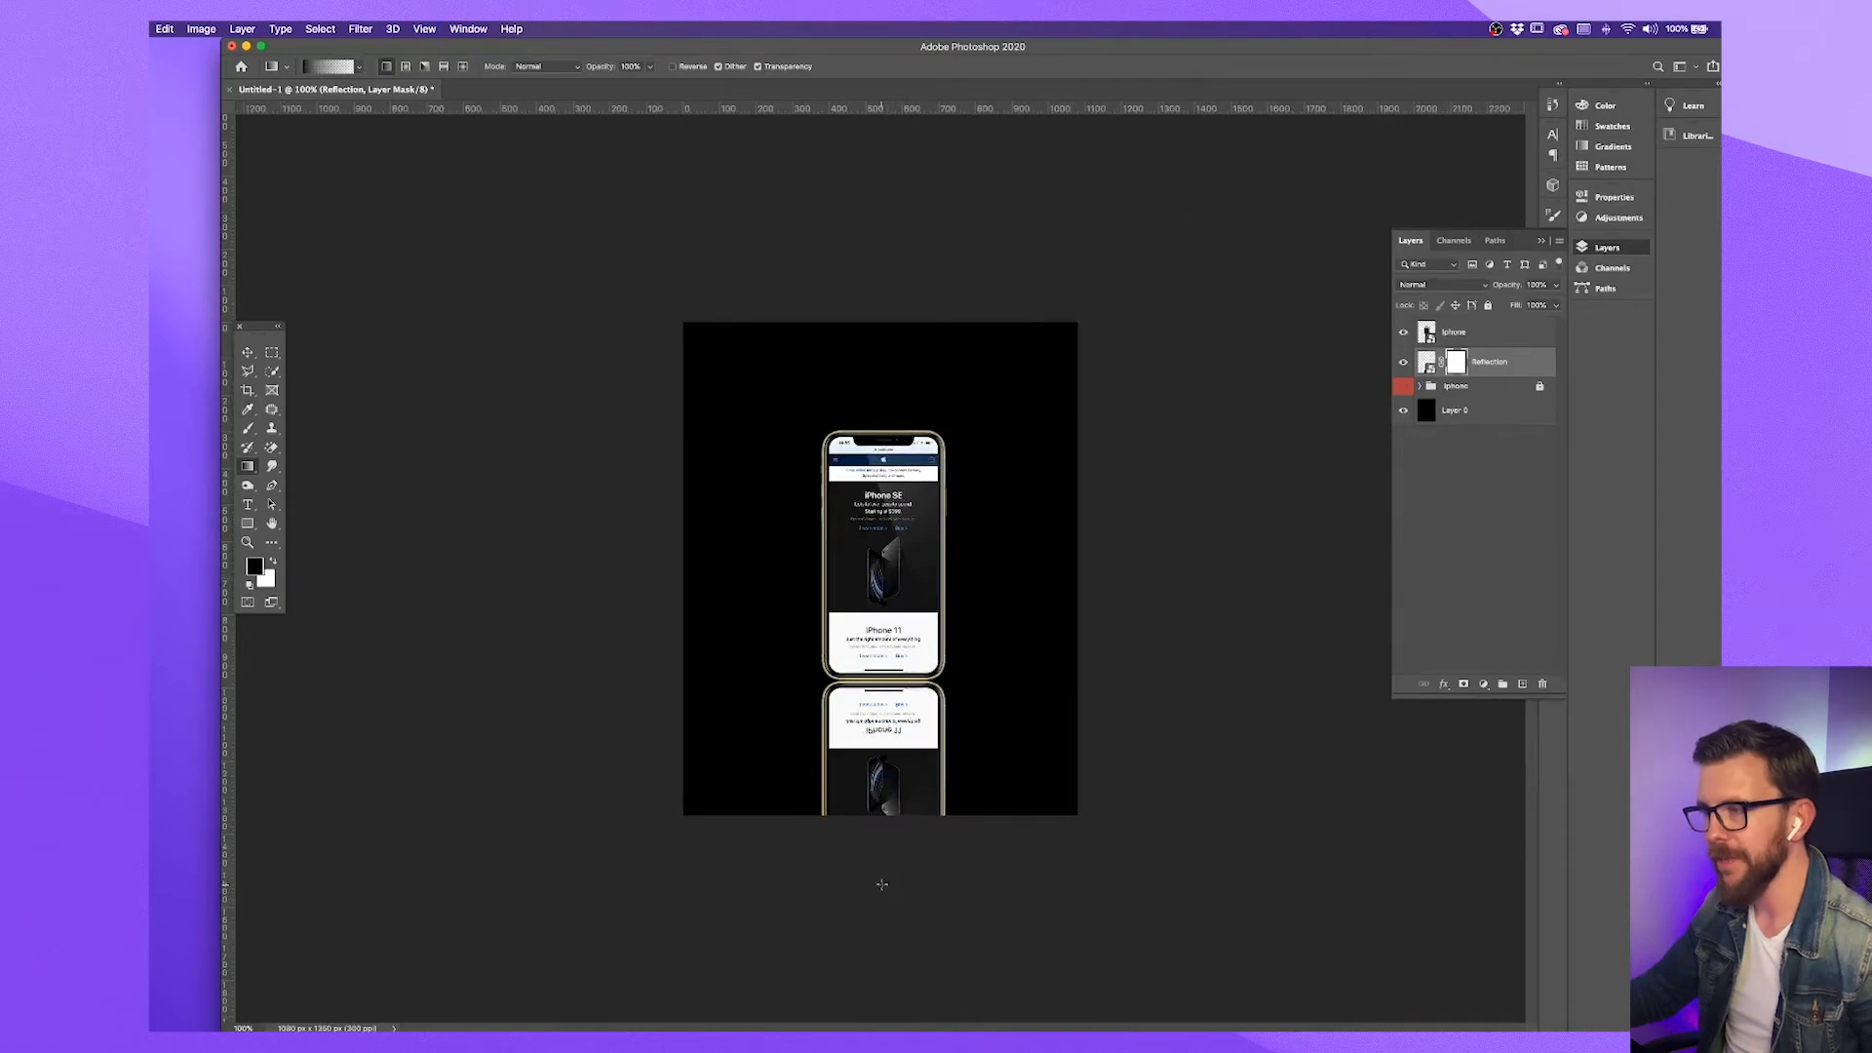
left_click_drag(881, 884, 884, 664)
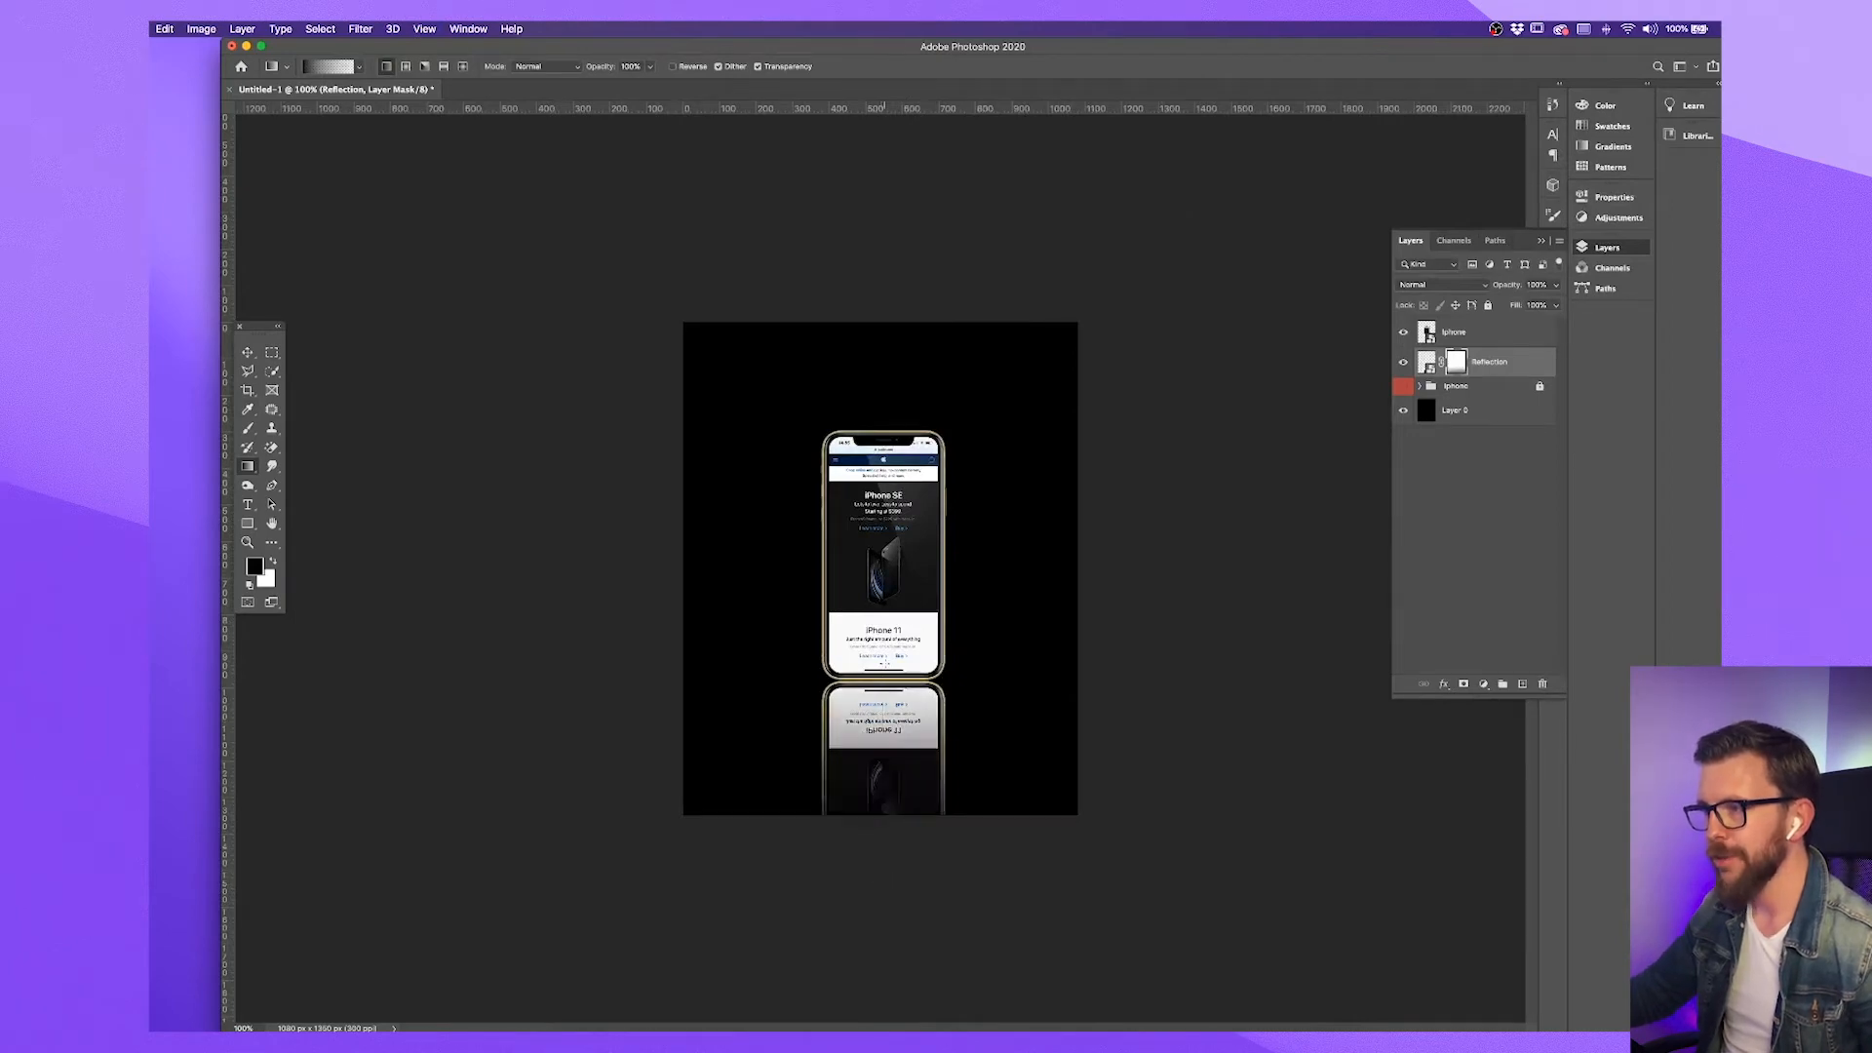
left_click_drag(881, 916, 884, 746)
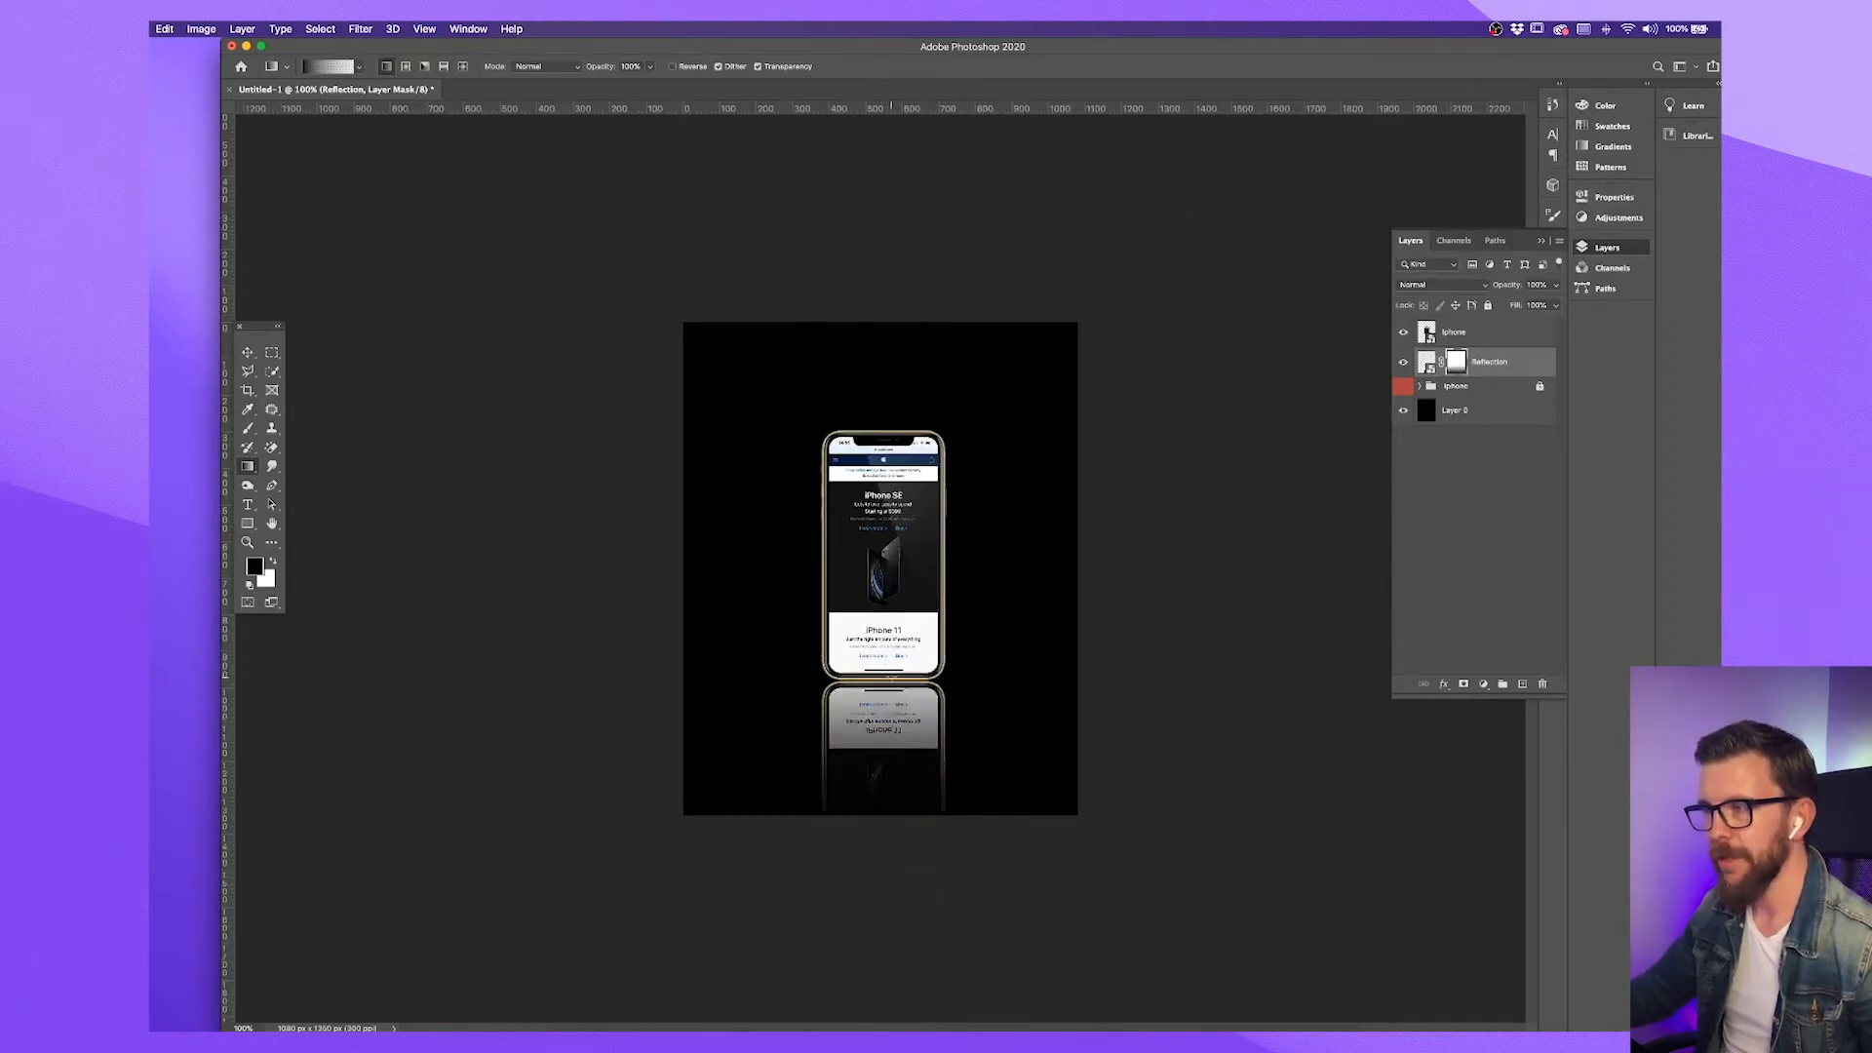
left_click_drag(875, 890, 882, 632)
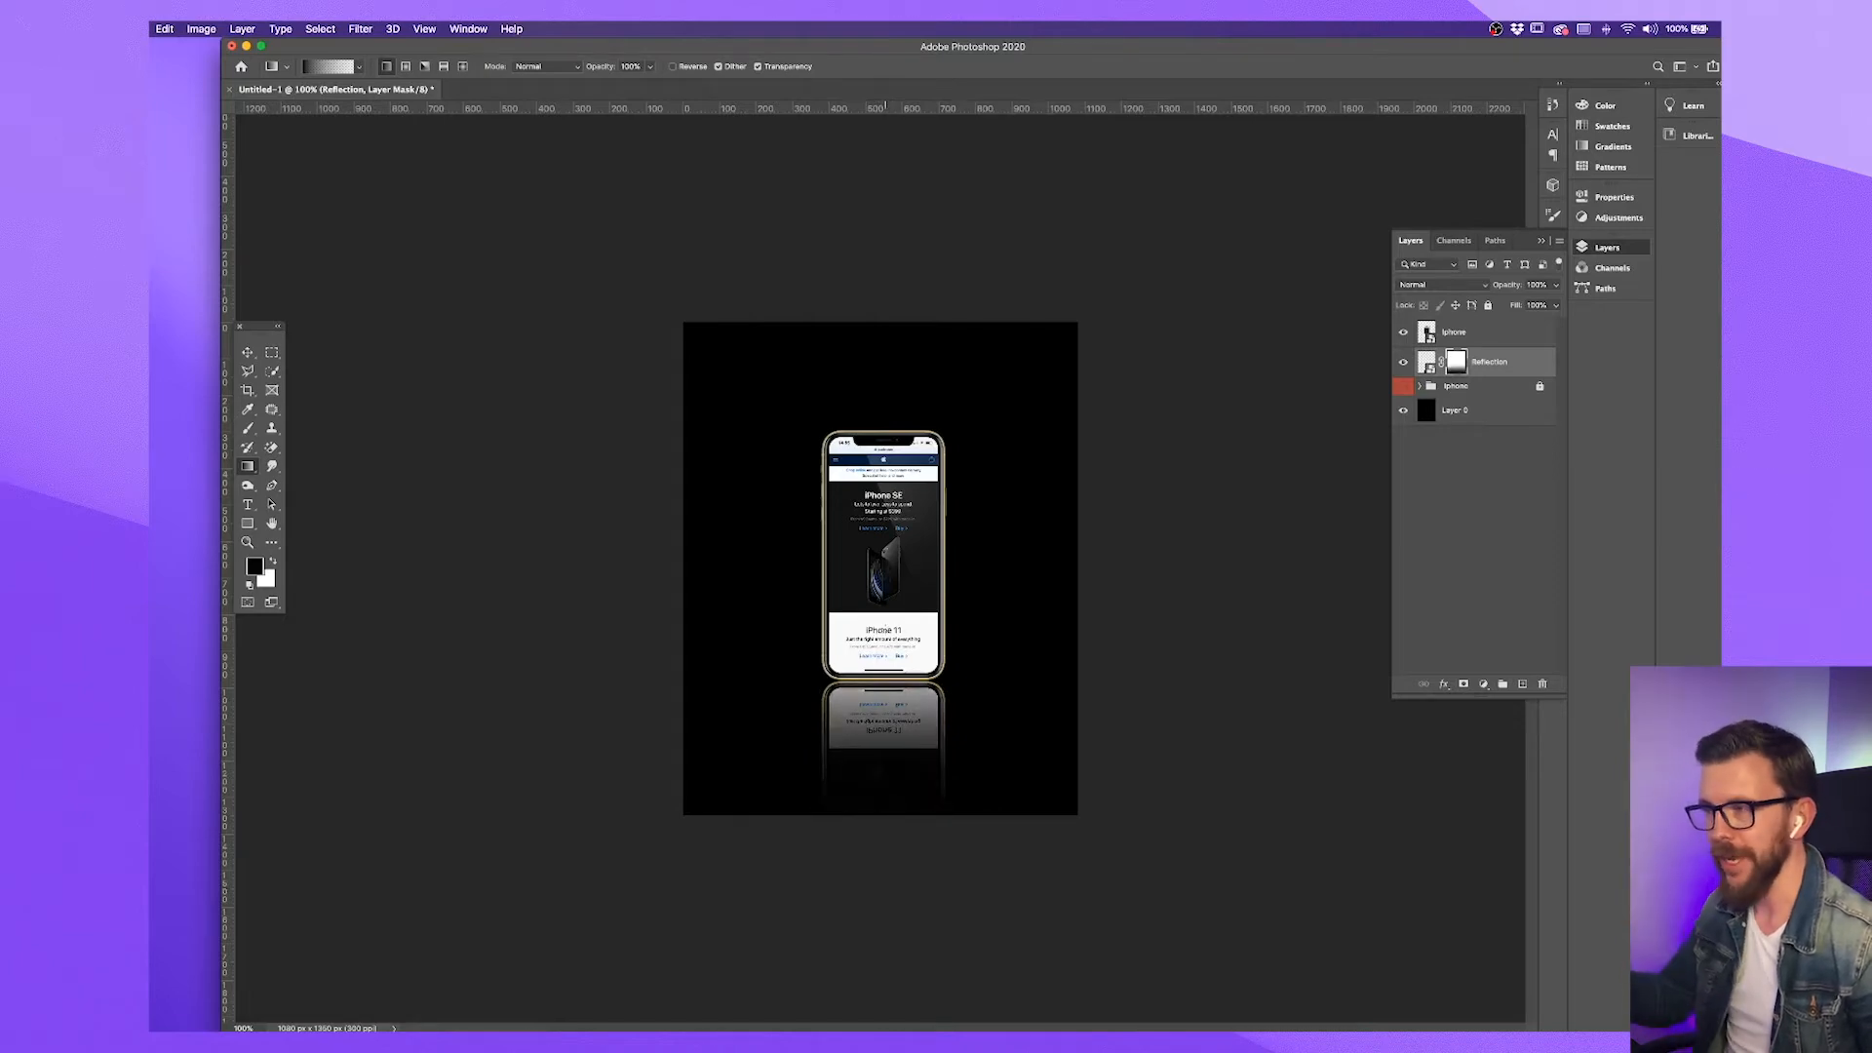
key("super+equal")
left_click_drag(885, 627, 886, 392)
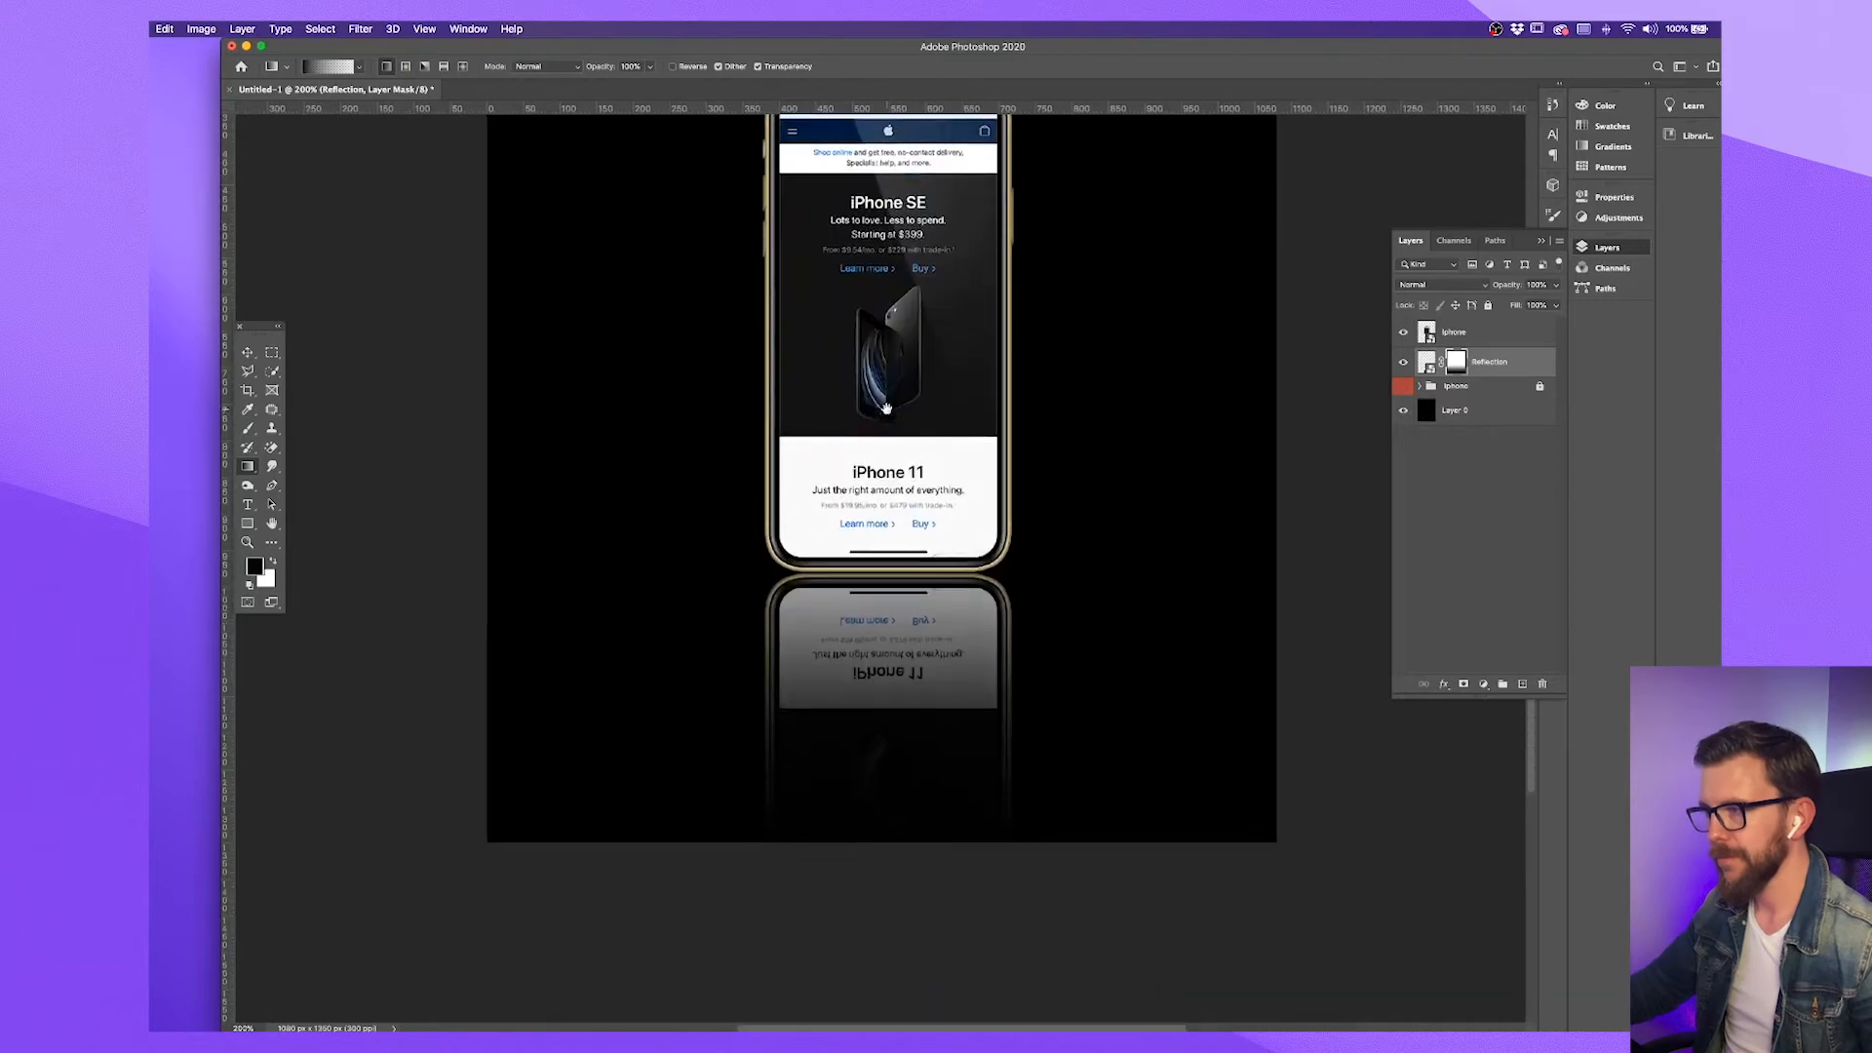
left_click_drag(908, 942, 922, 524)
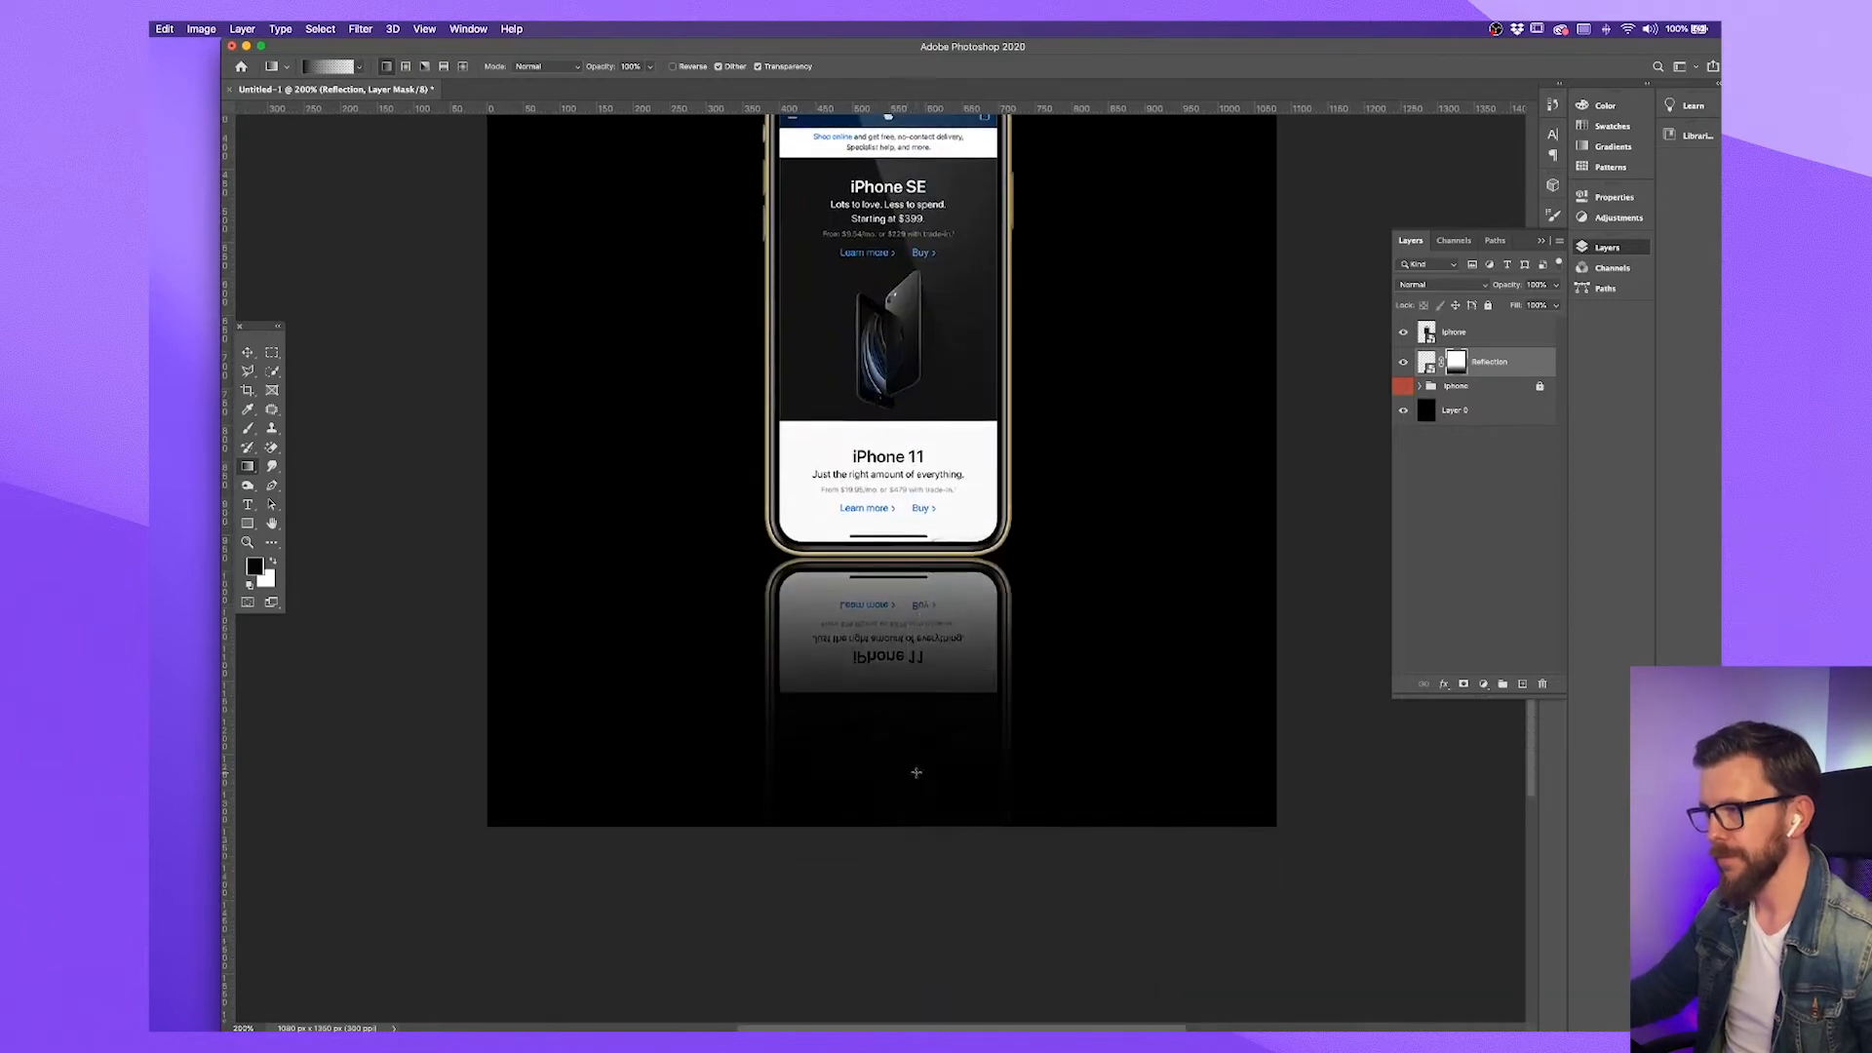
left_click_drag(899, 925, 900, 477)
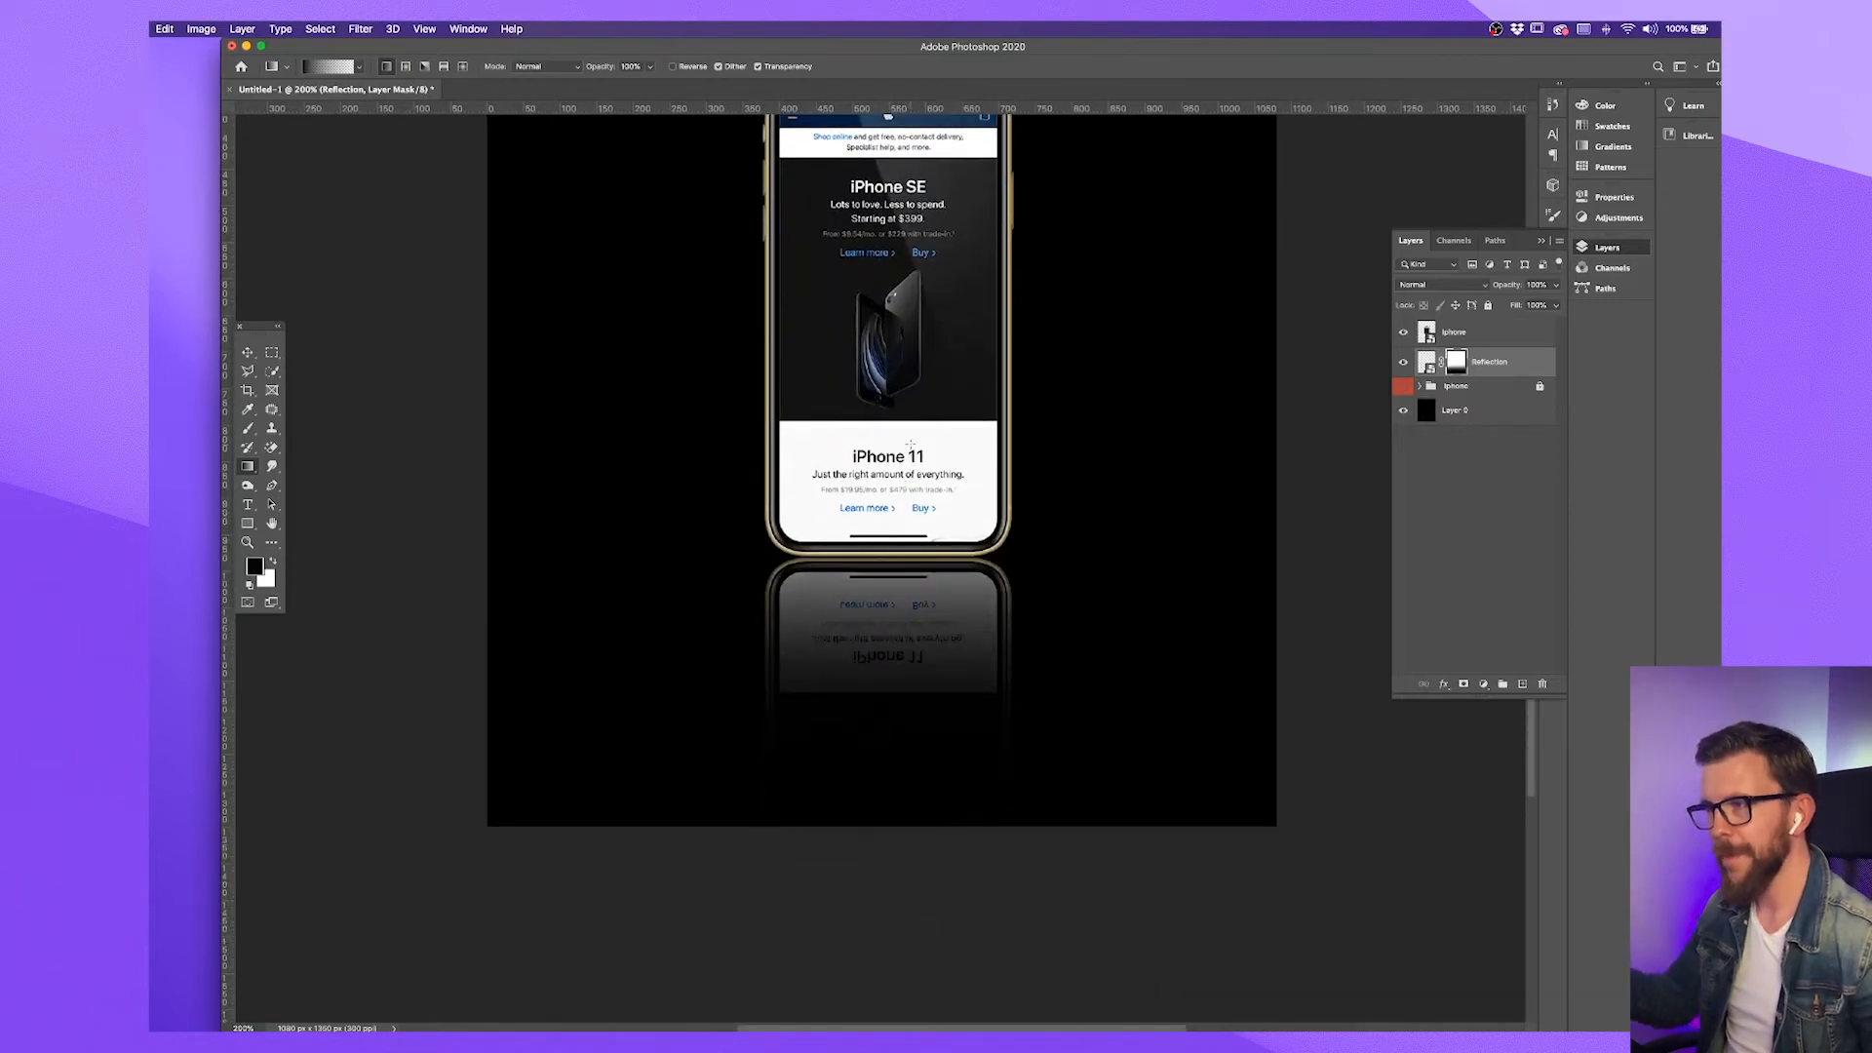
key("super+minus")
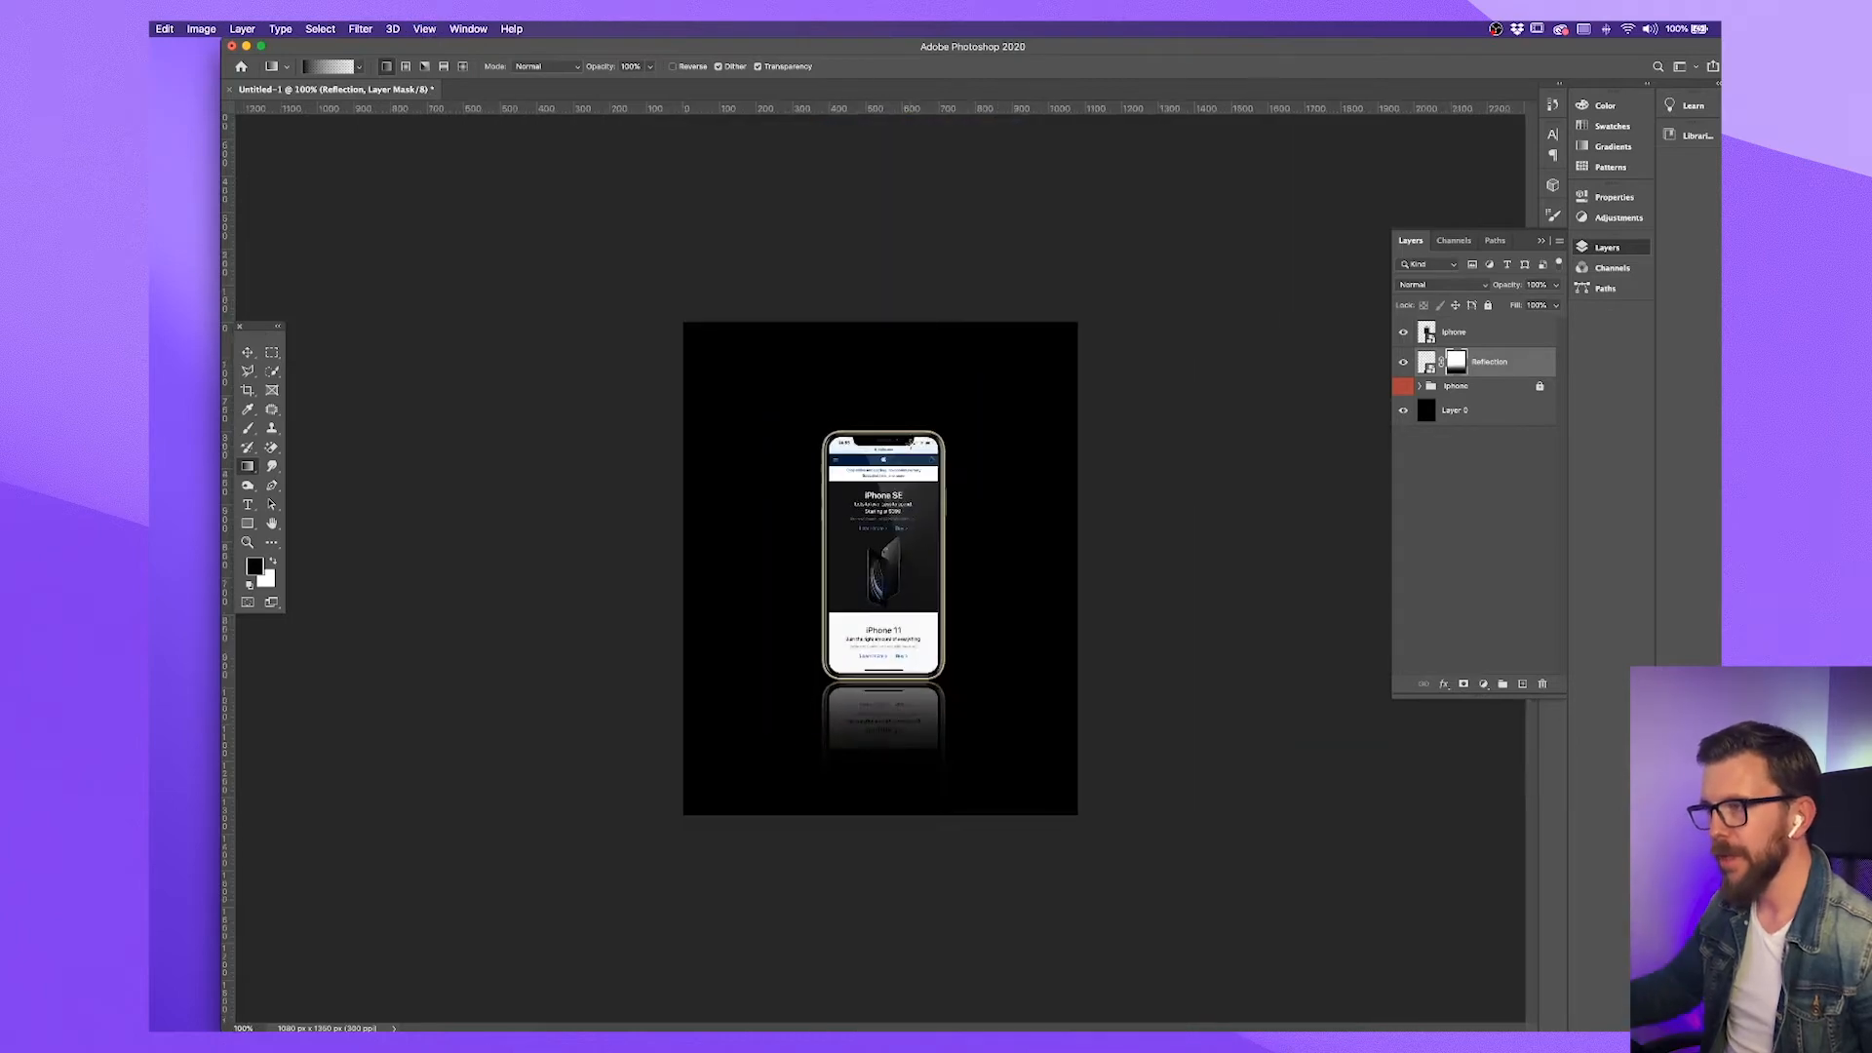
Lower the Reflection layer's opacity to 40%
left_click(248, 352)
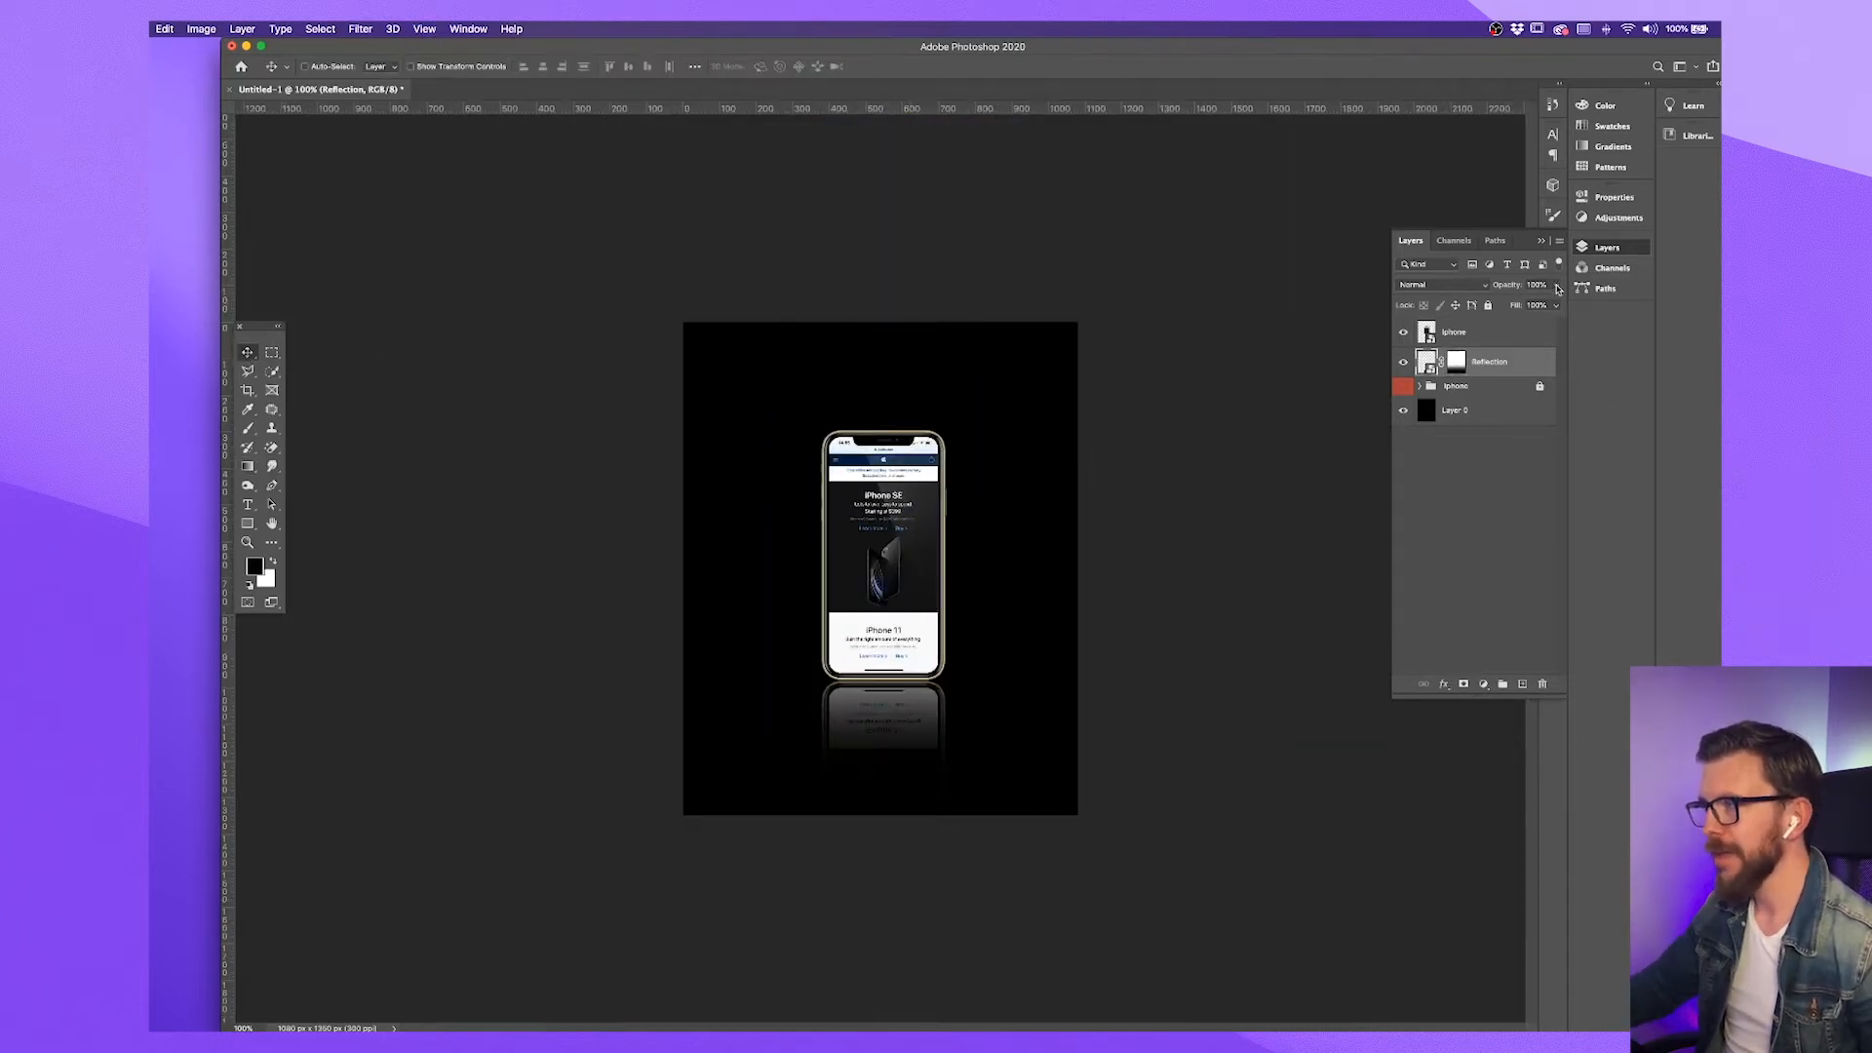
left_click(1556, 305)
left_click_drag(1513, 306, 1516, 307)
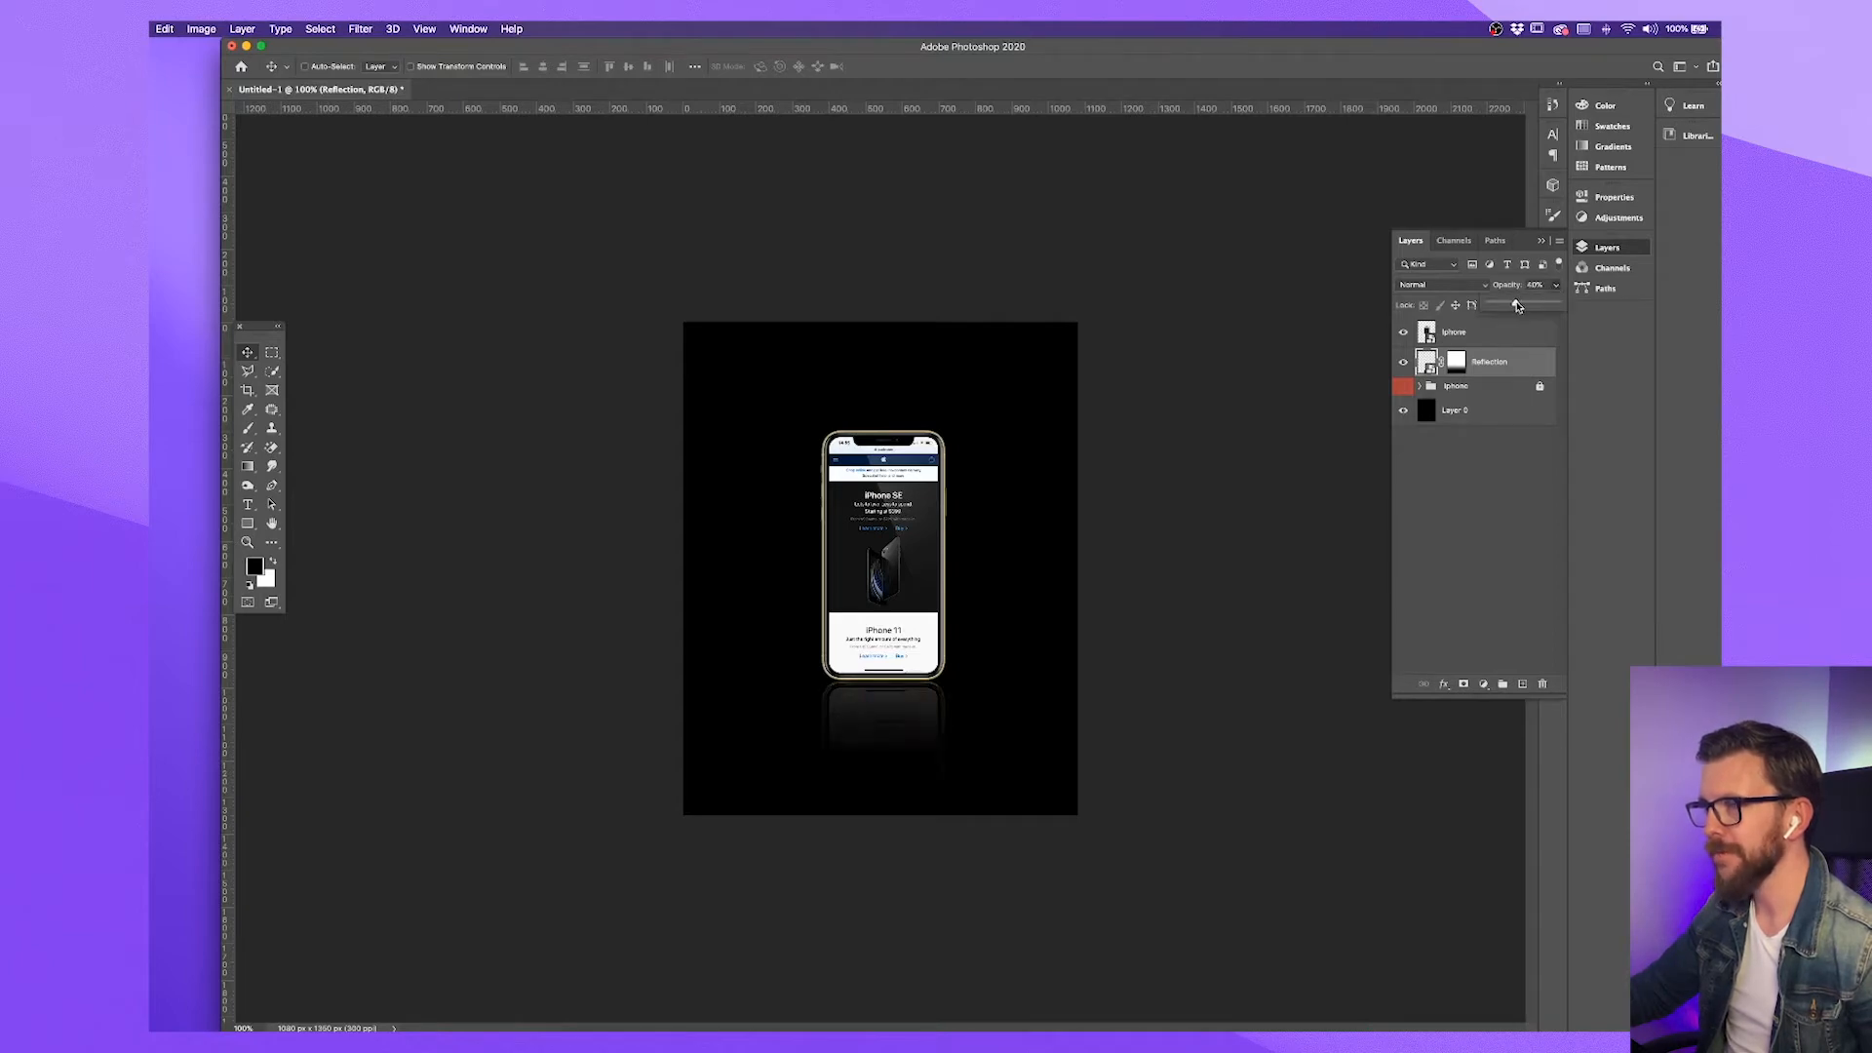
key("super+plus")
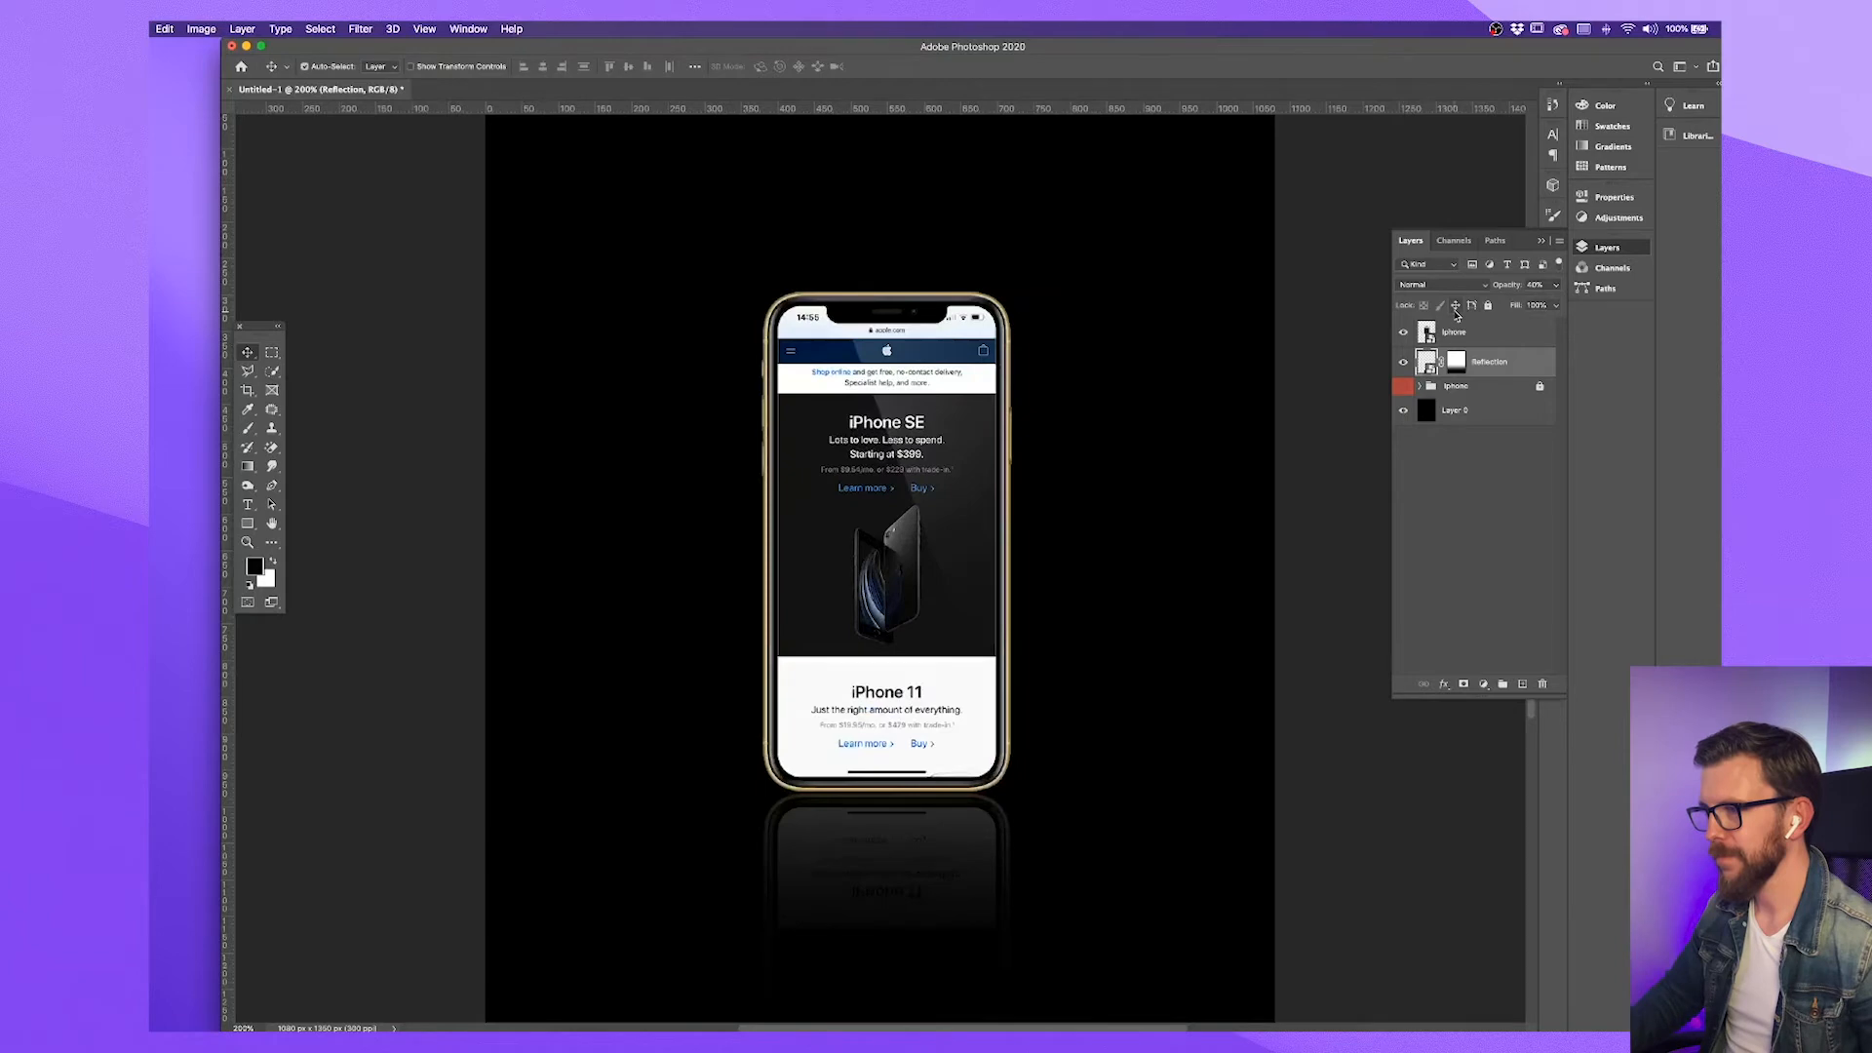
key("super+minus")
key("super+plus")
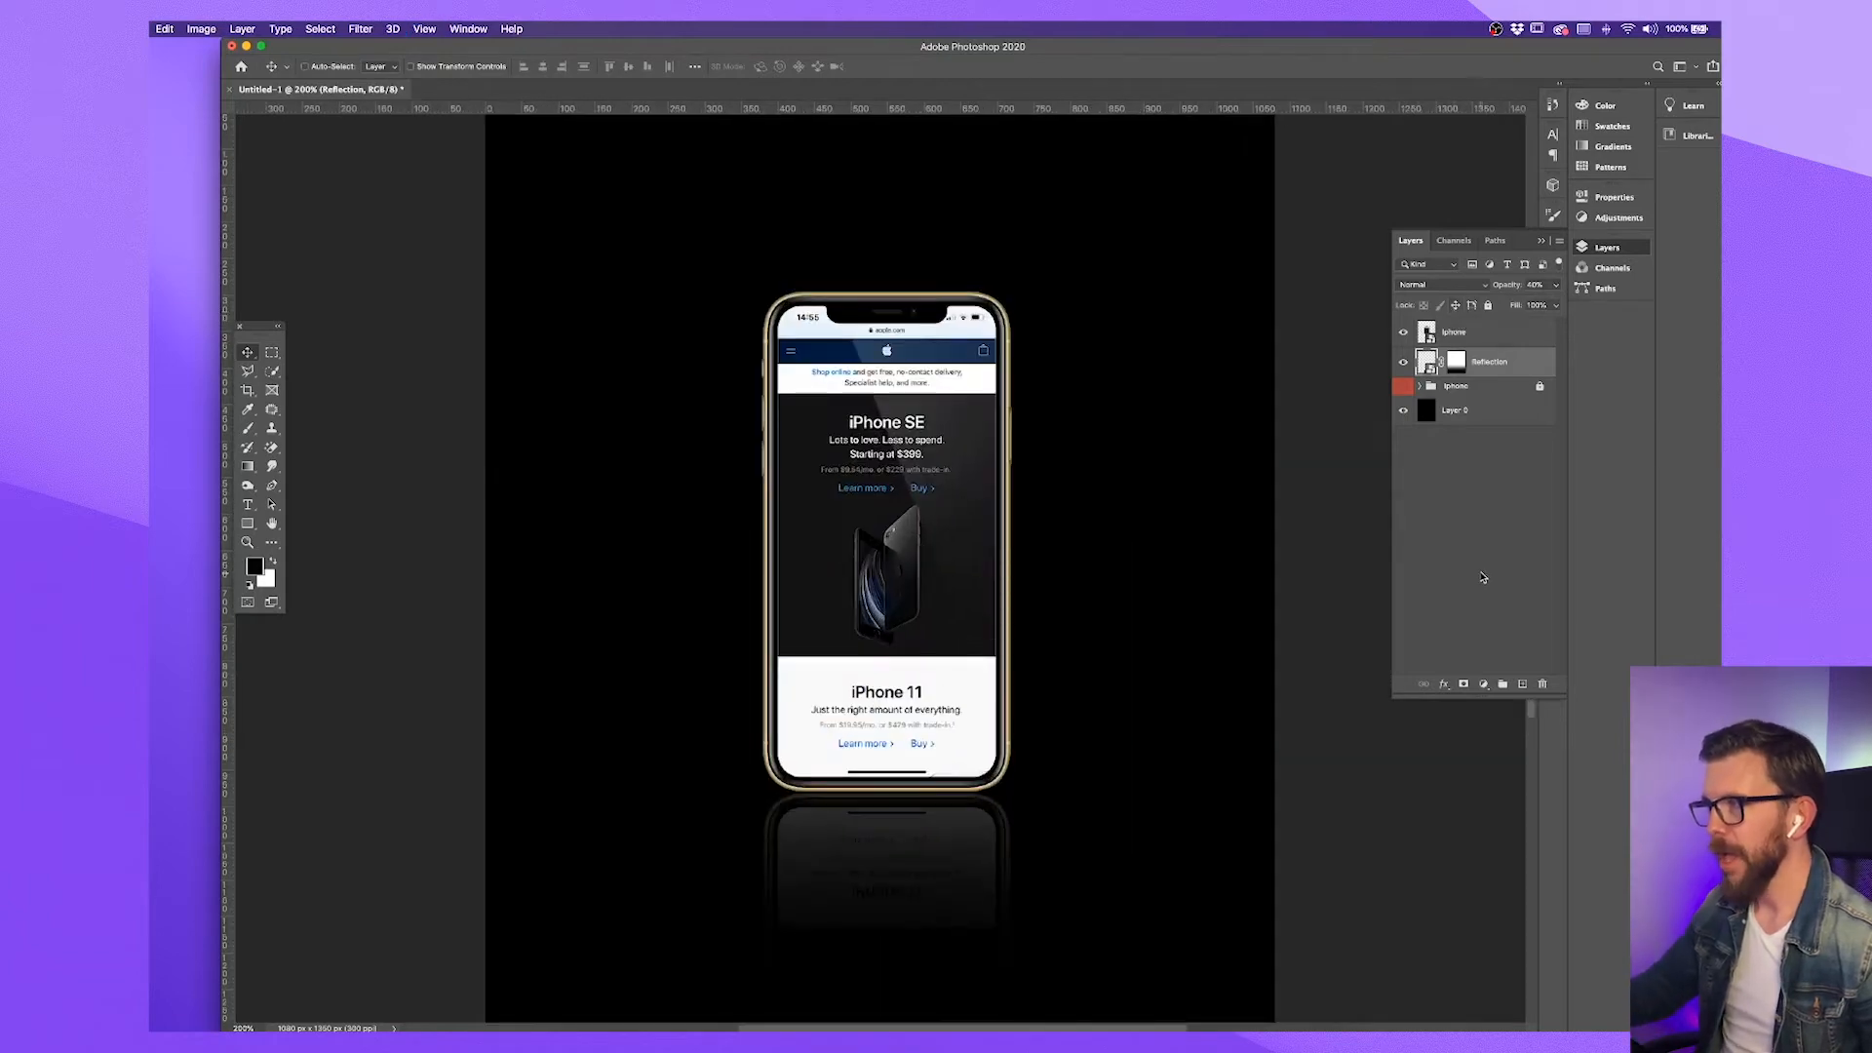
Add a Hue/Saturation adjustment clipped to the Reflection layer and set its saturation to about -50
left_click(1484, 685)
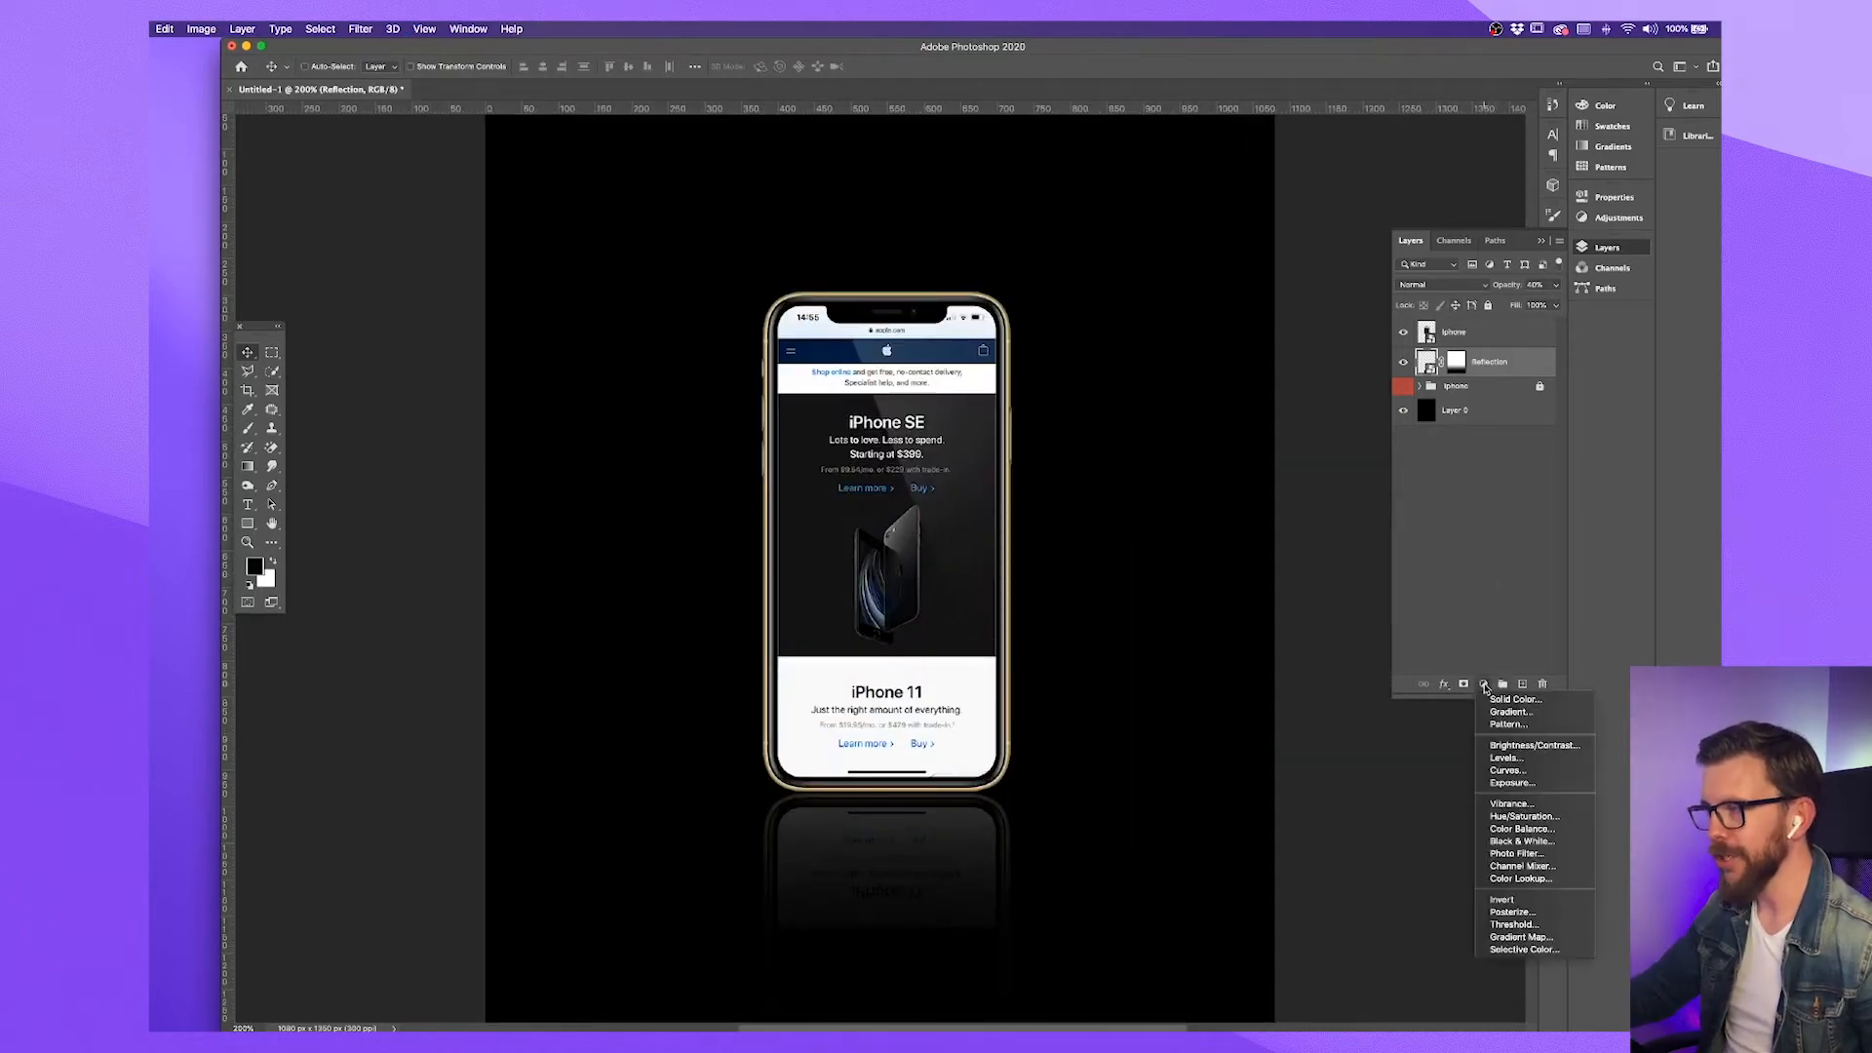
left_click(1519, 817)
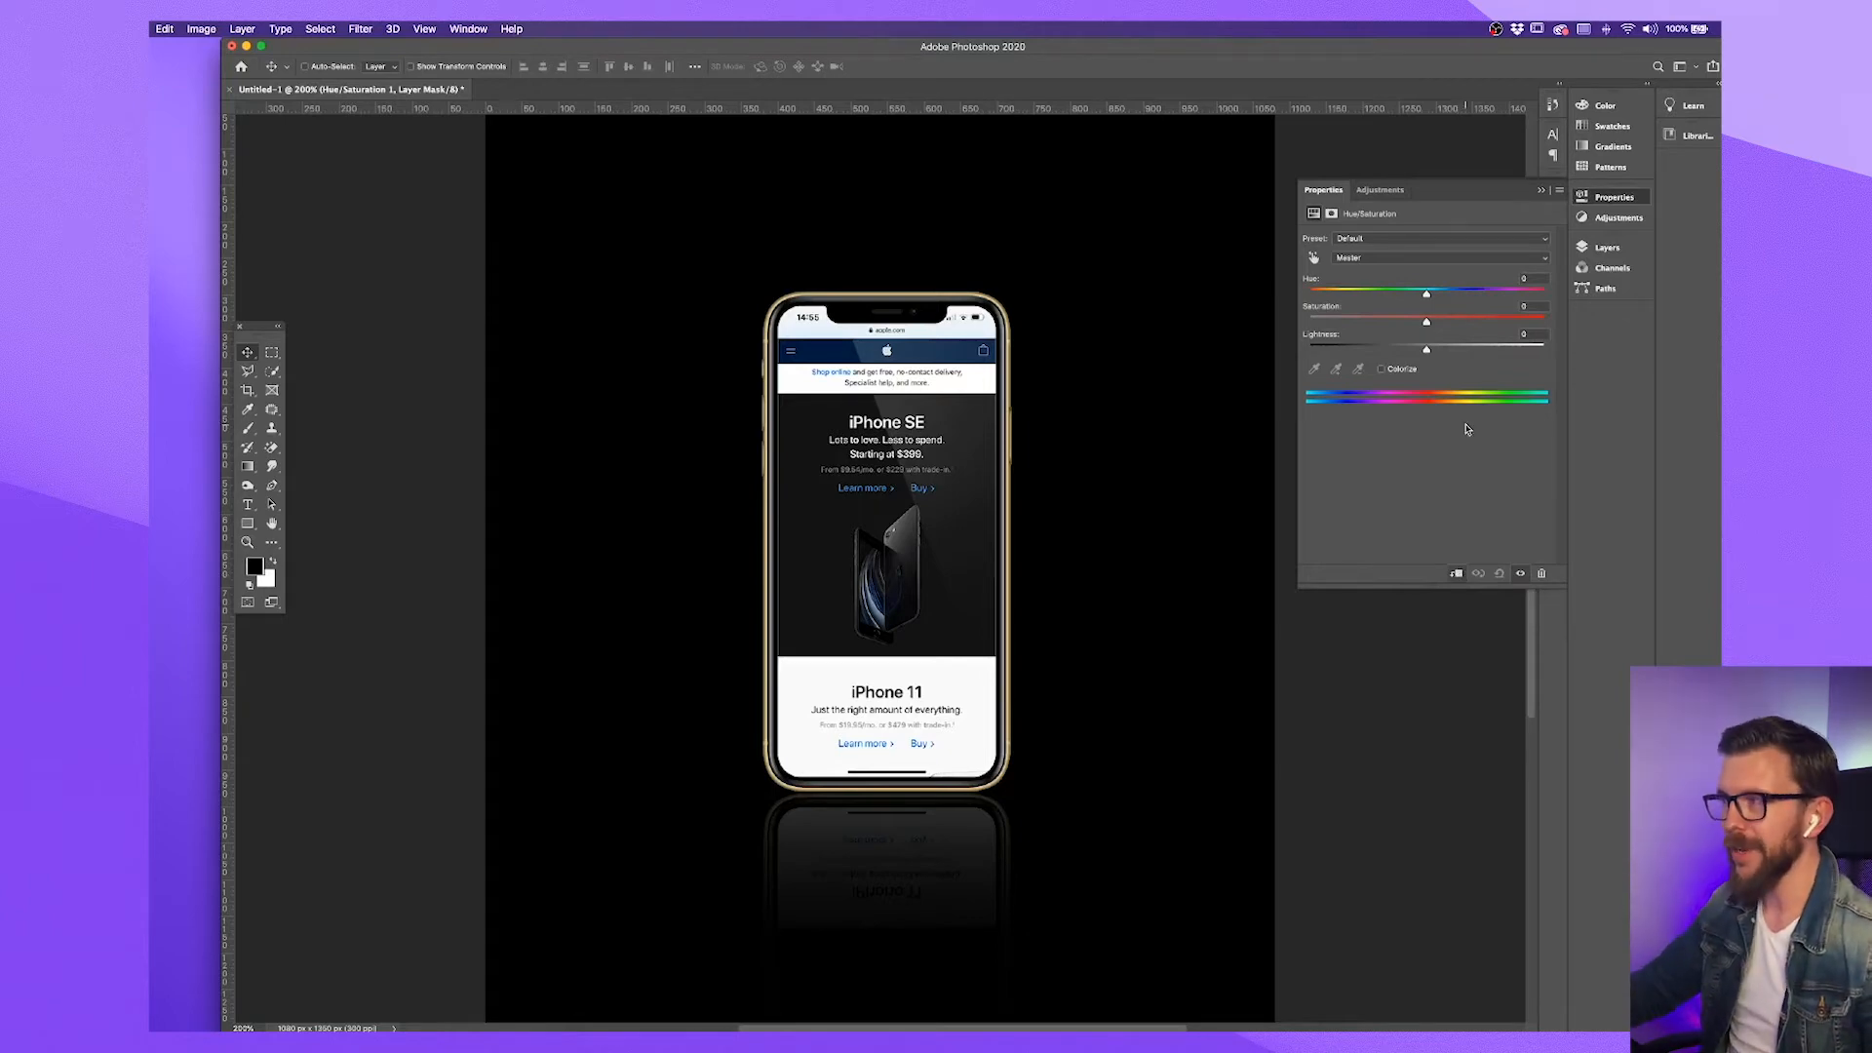
left_click_drag(1427, 325, 1367, 325)
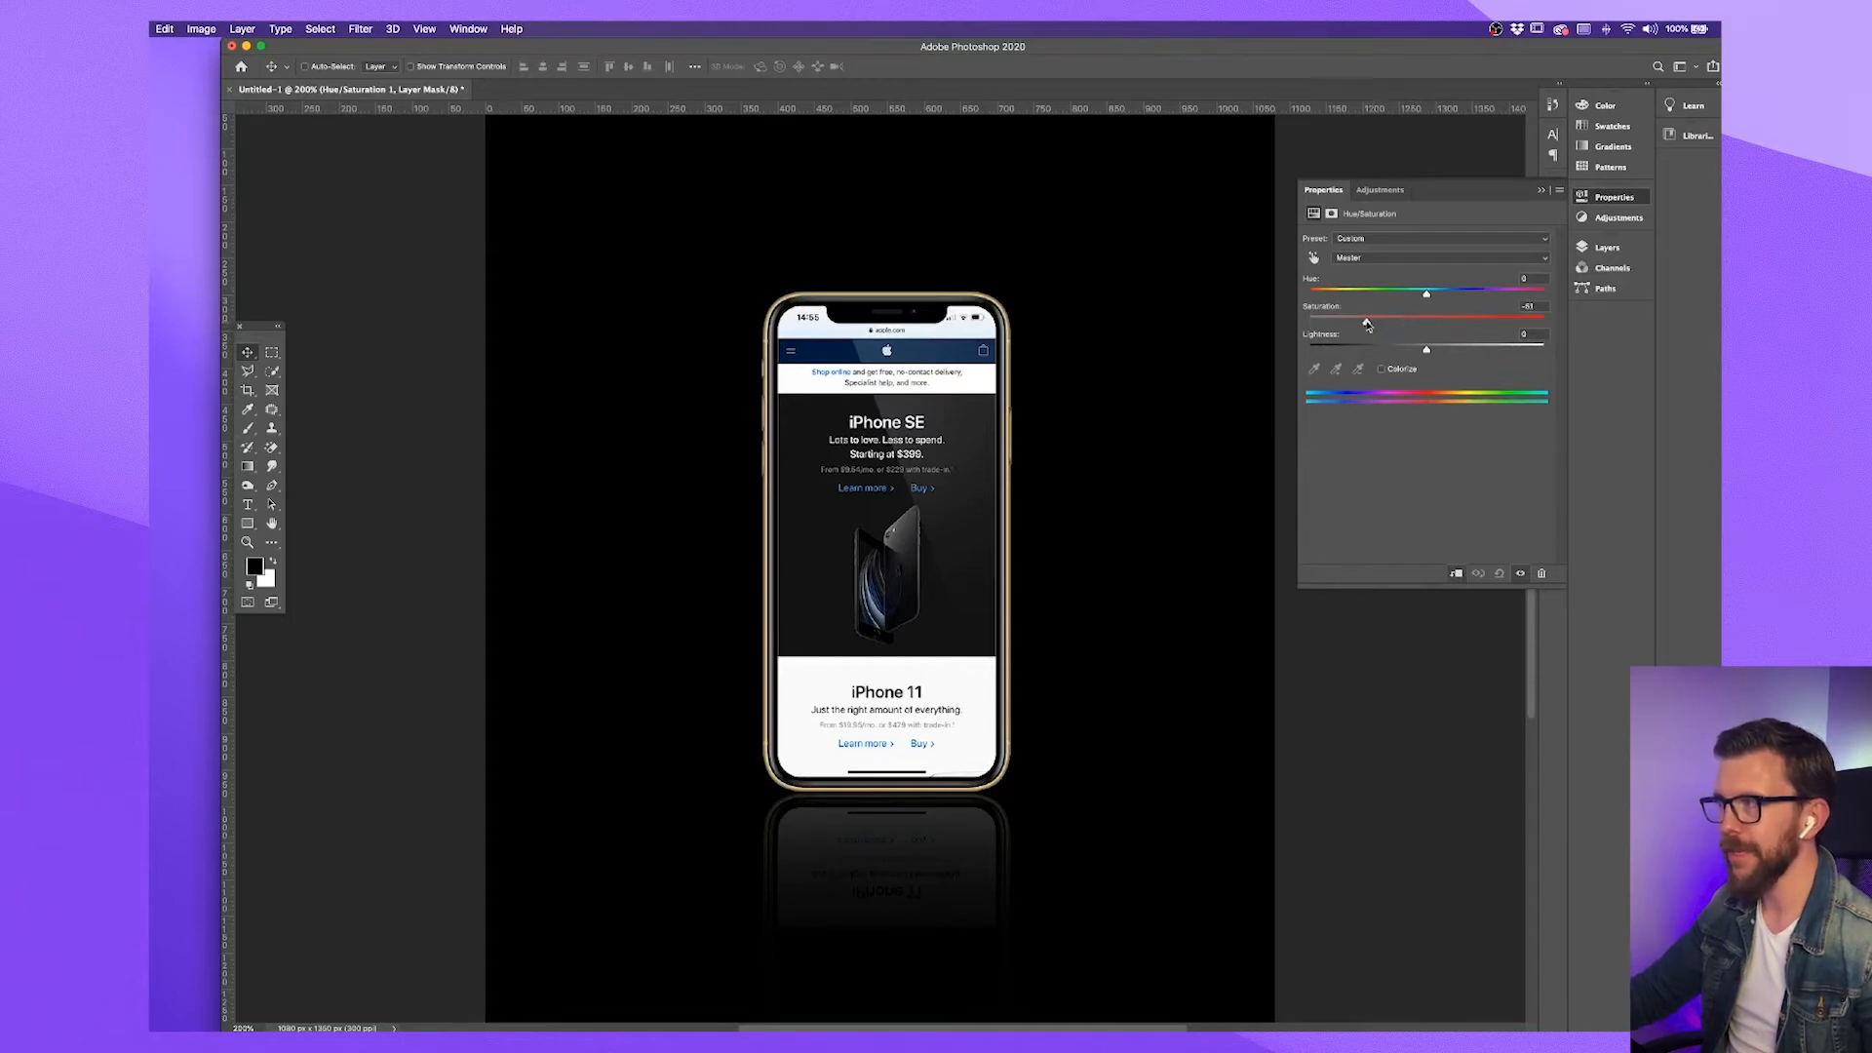
left_click(1541, 190)
left_click(1592, 246)
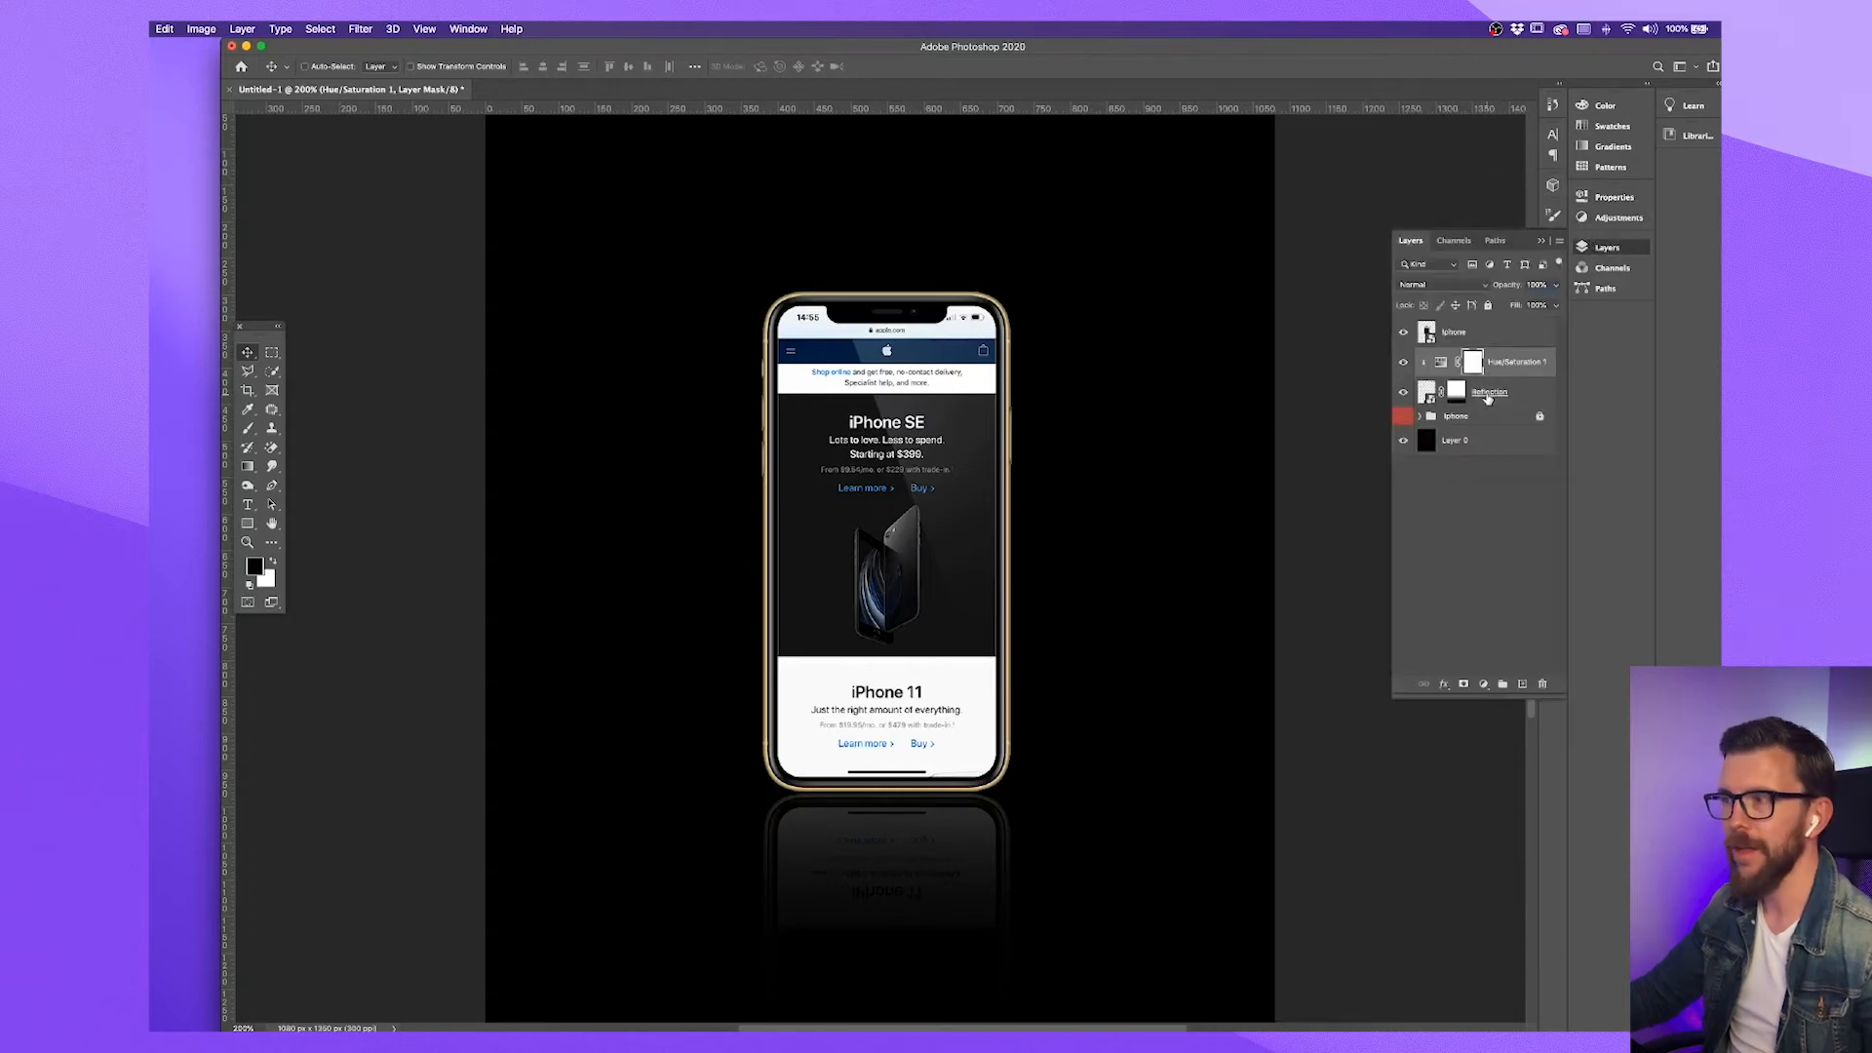
Apply a Gaussian Blur with a 0.4-pixel radius to the Reflection layer
left_click(1534, 394)
key("4")
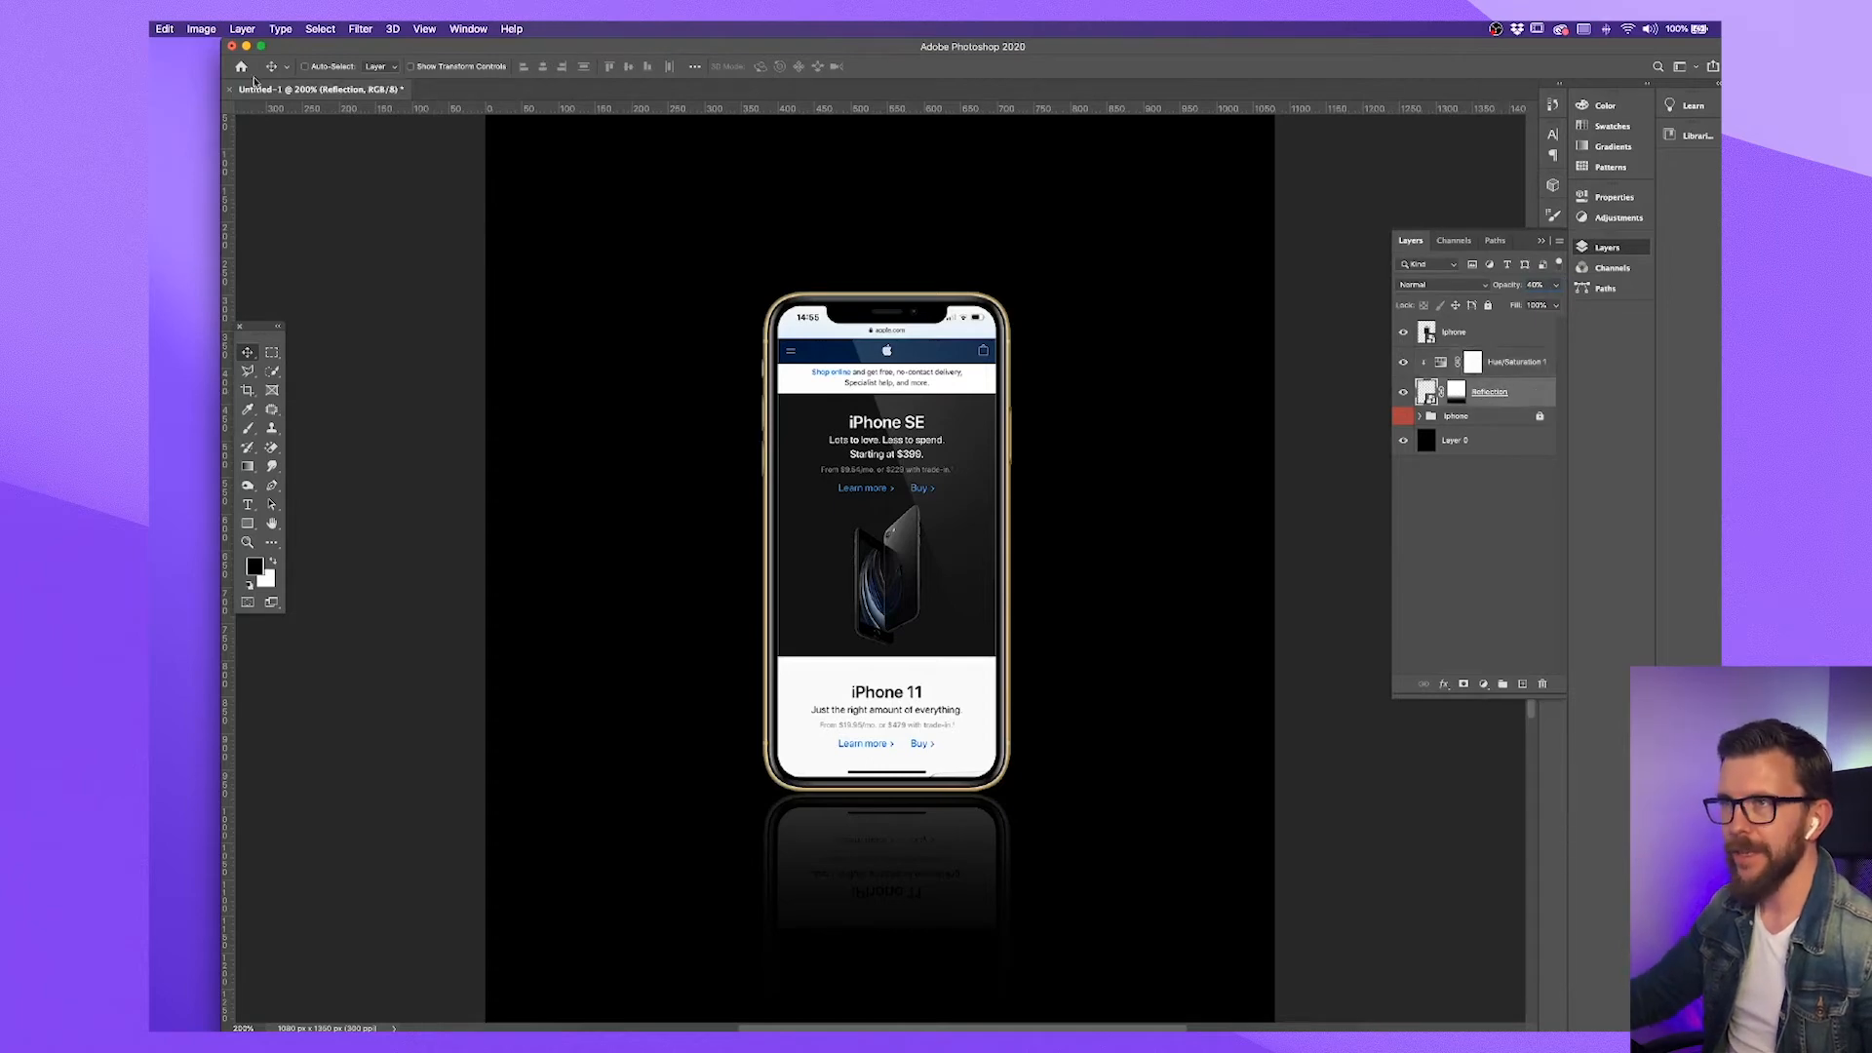
left_click(359, 28)
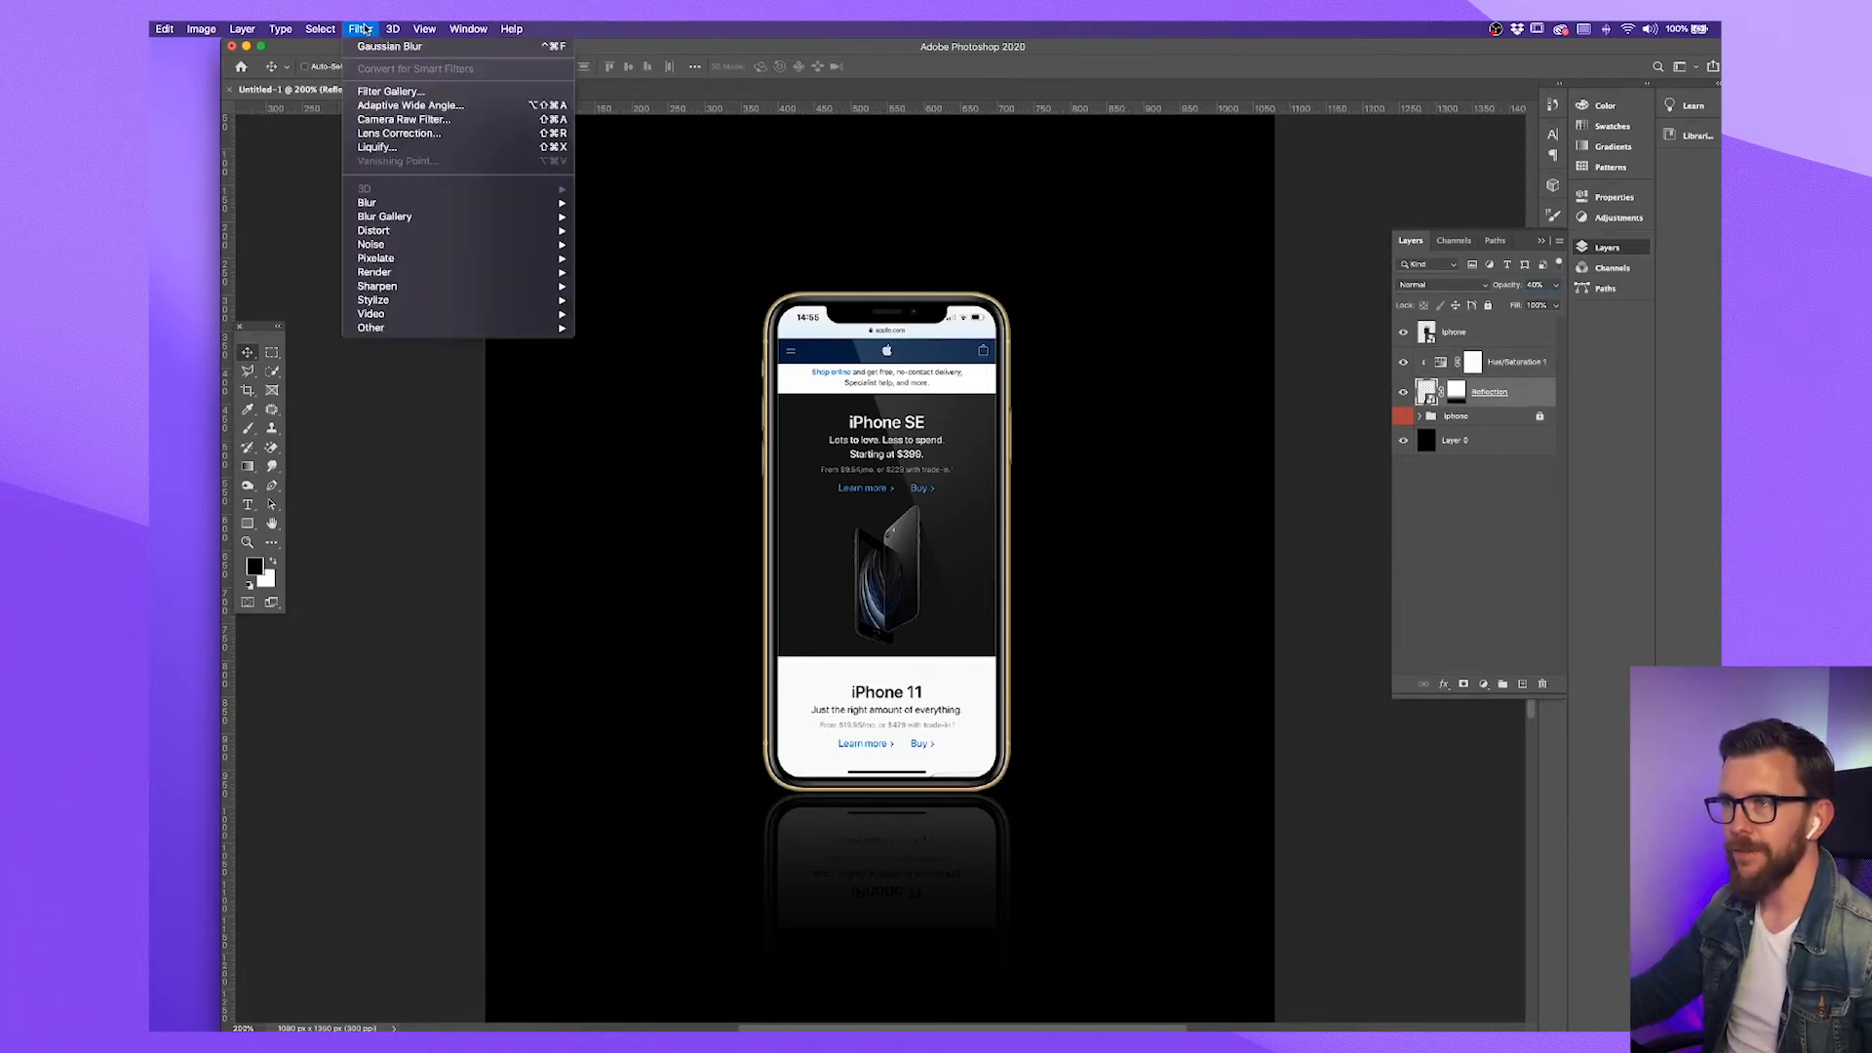
mouse_move(424, 205)
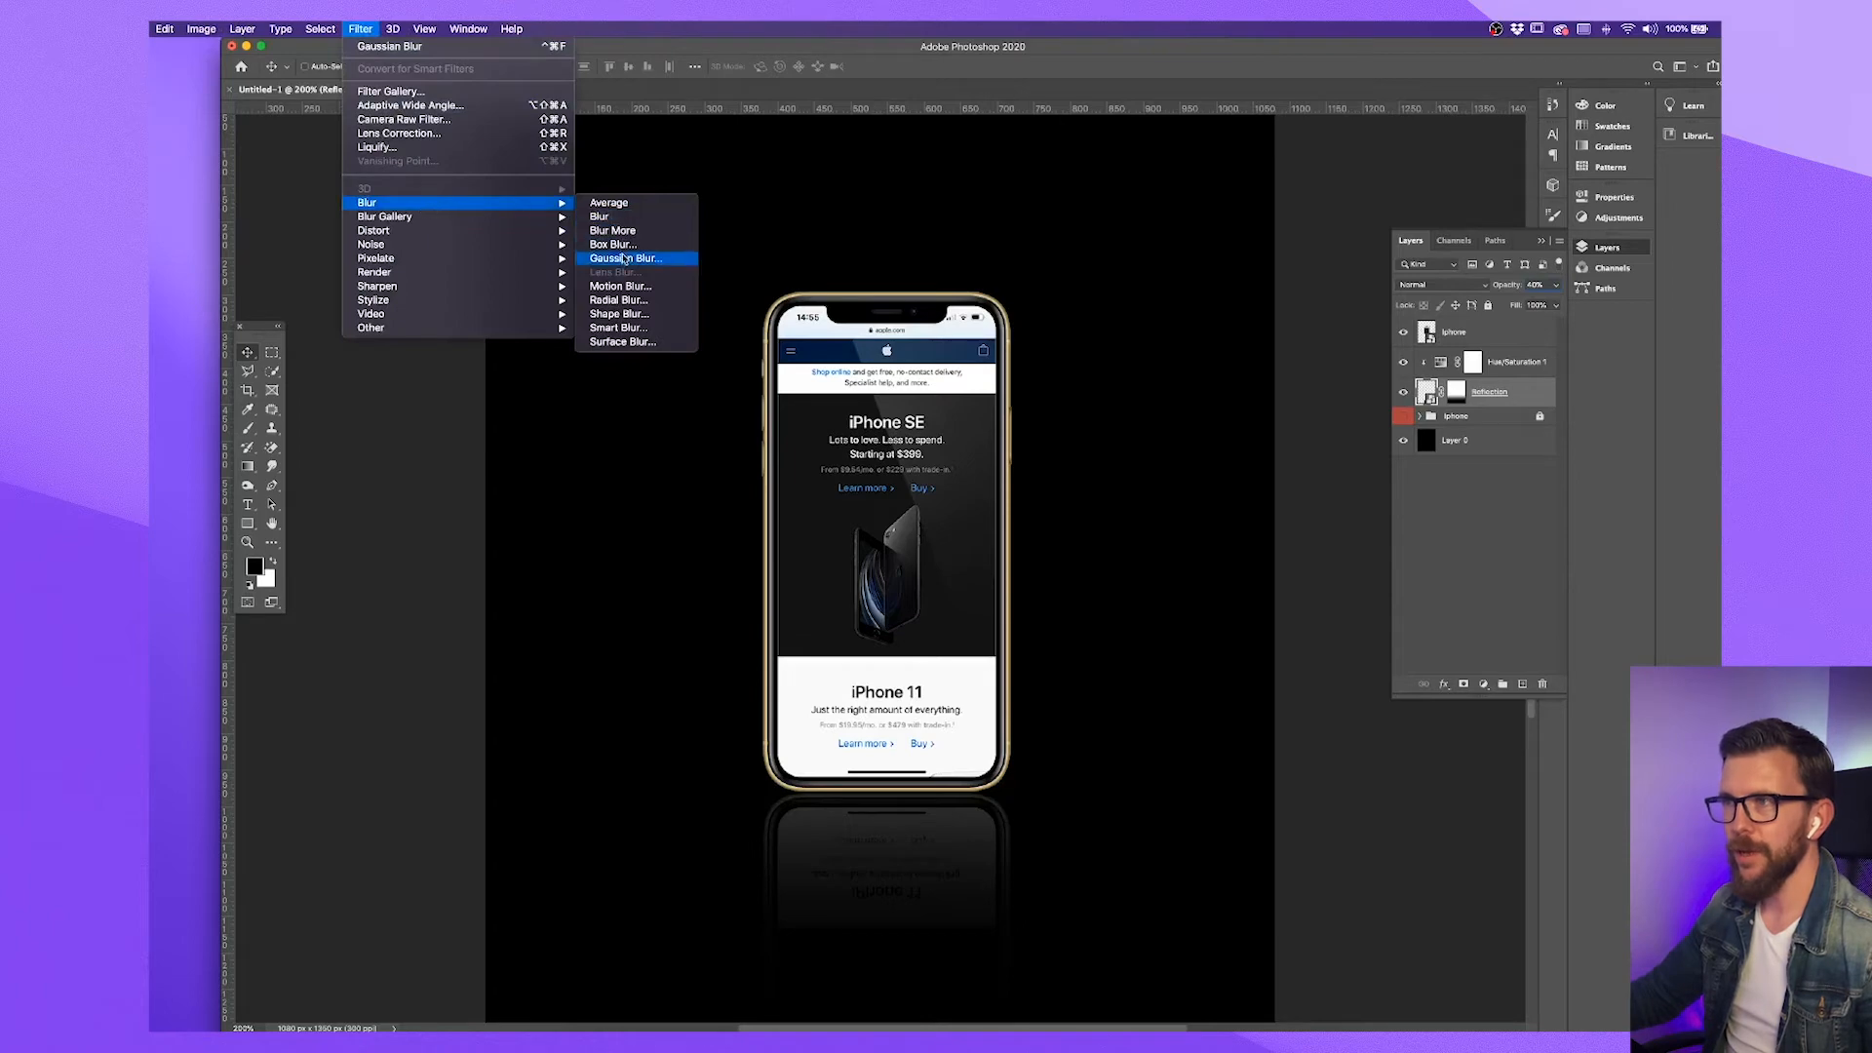
left_click(621, 258)
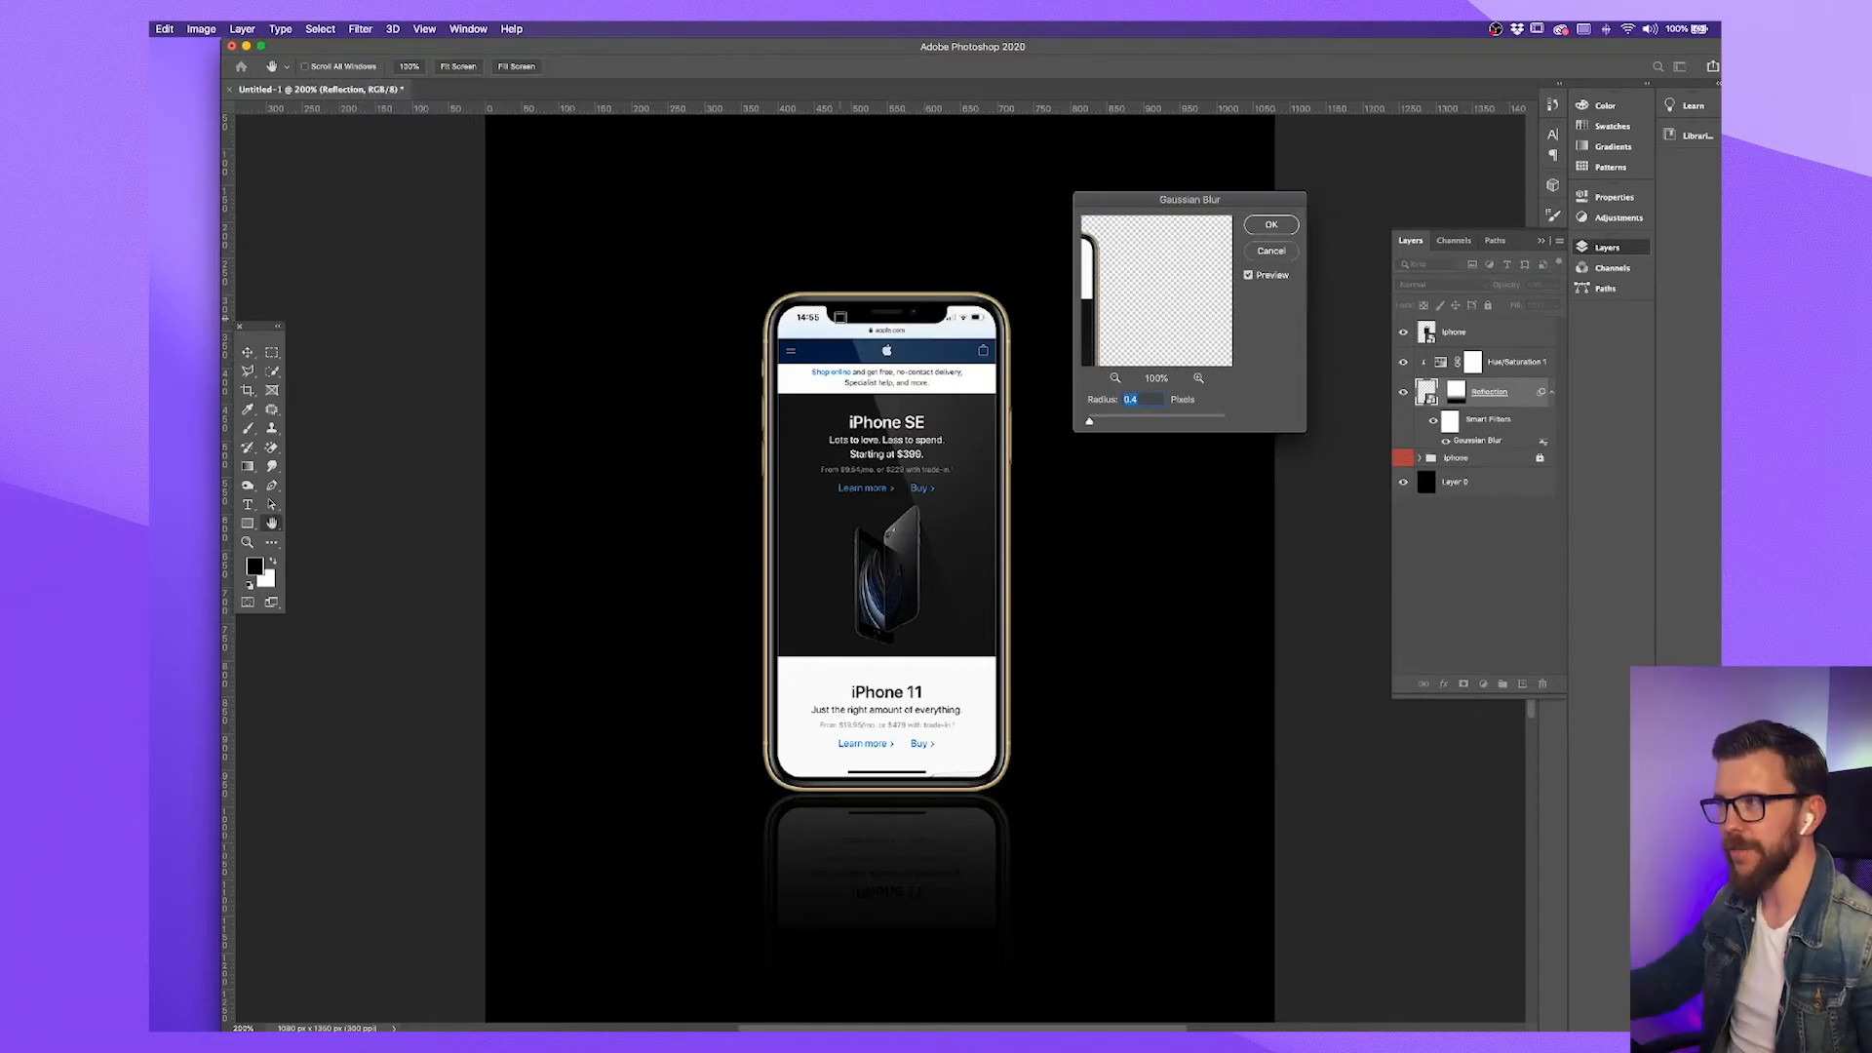
left_click(1272, 226)
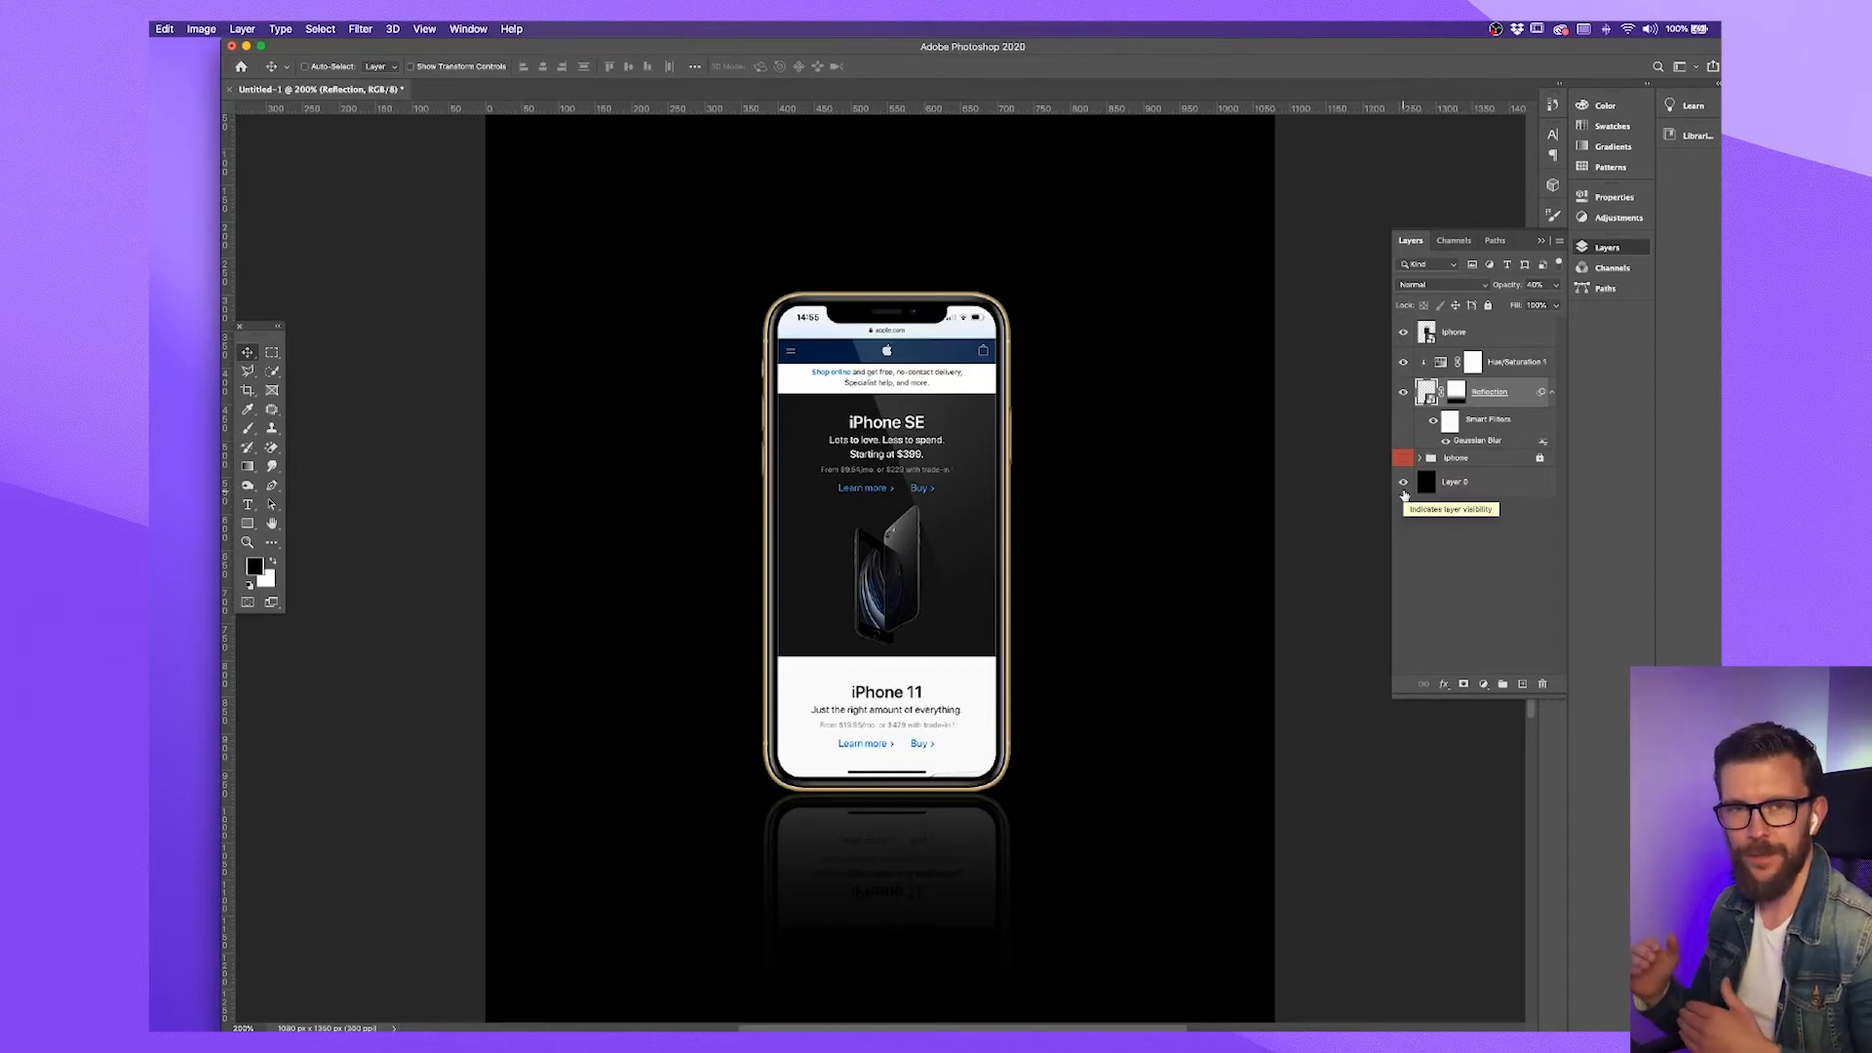
Create a new layer above the Iphone layer and set the Brush to about 428 px with 0% hardness
left_click(1483, 343)
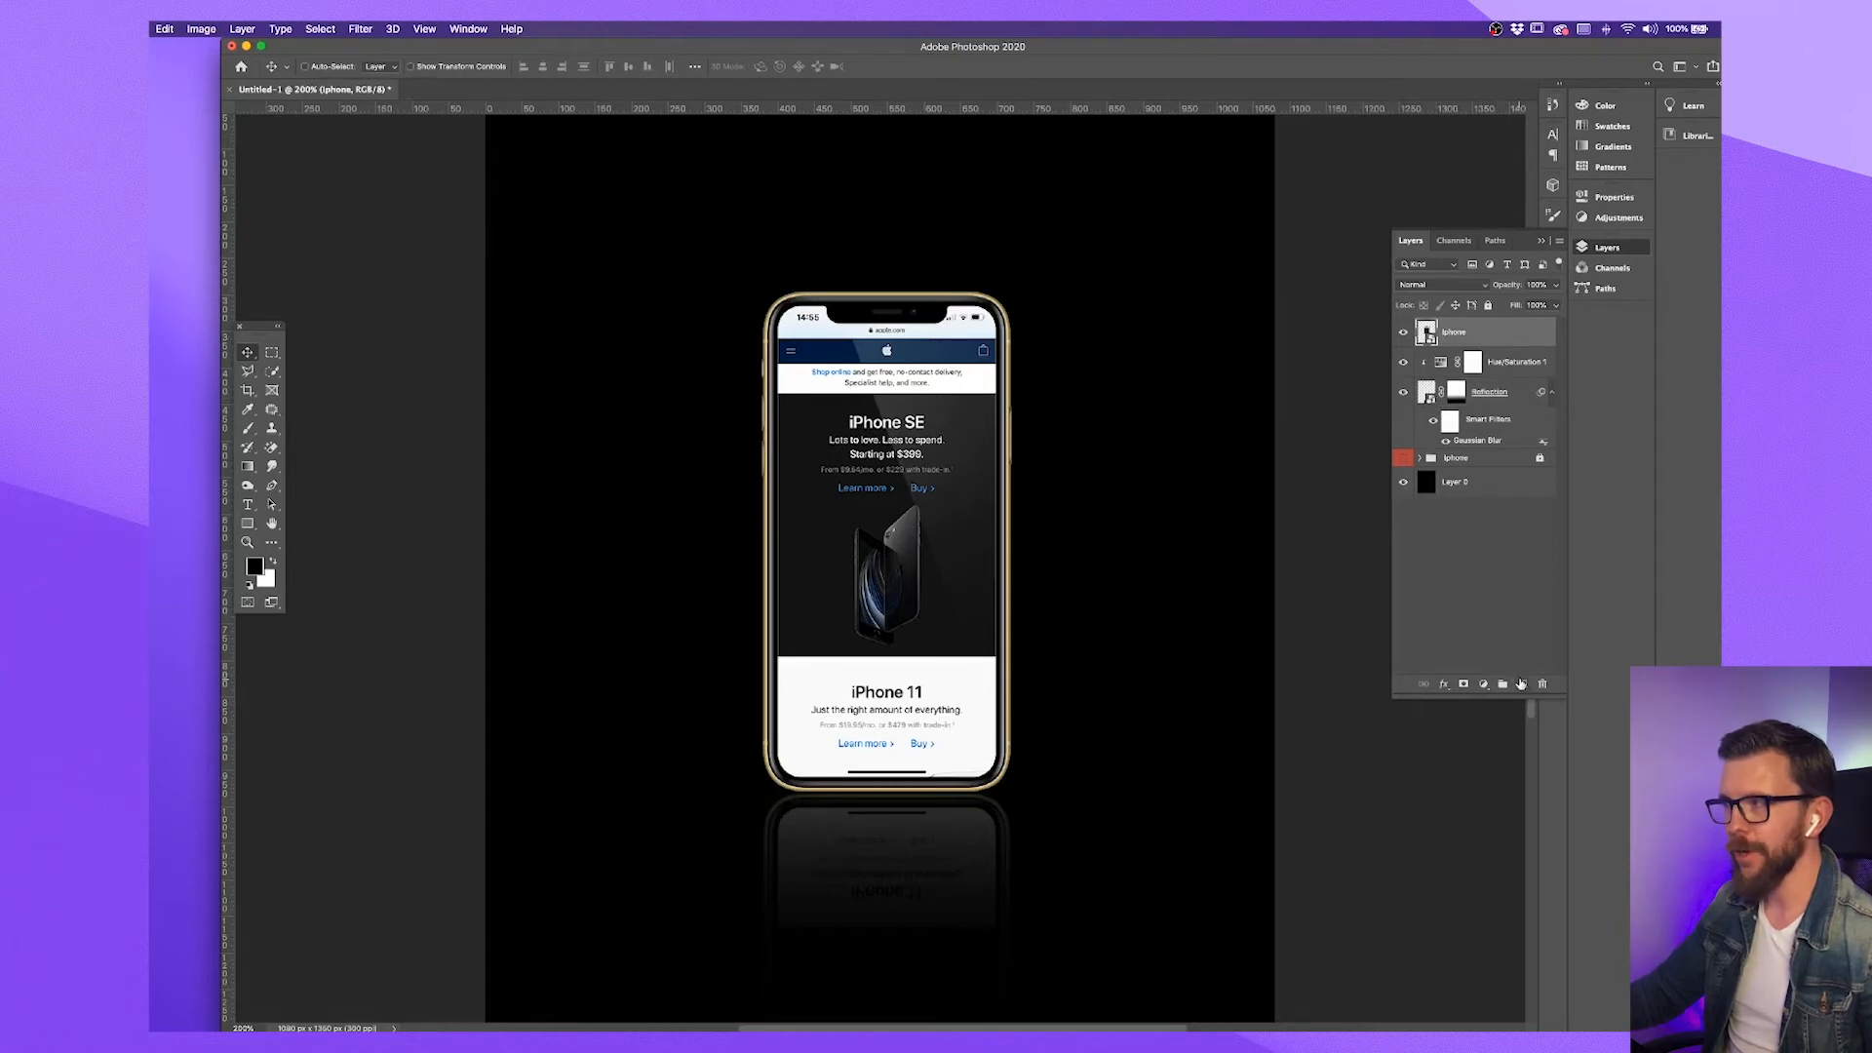
left_click(1522, 685)
left_click(247, 428)
left_click(328, 69)
mouse_move(328, 143)
left_mouse_down()
mouse_move(287, 145)
mouse_move(383, 113)
left_mouse_up()
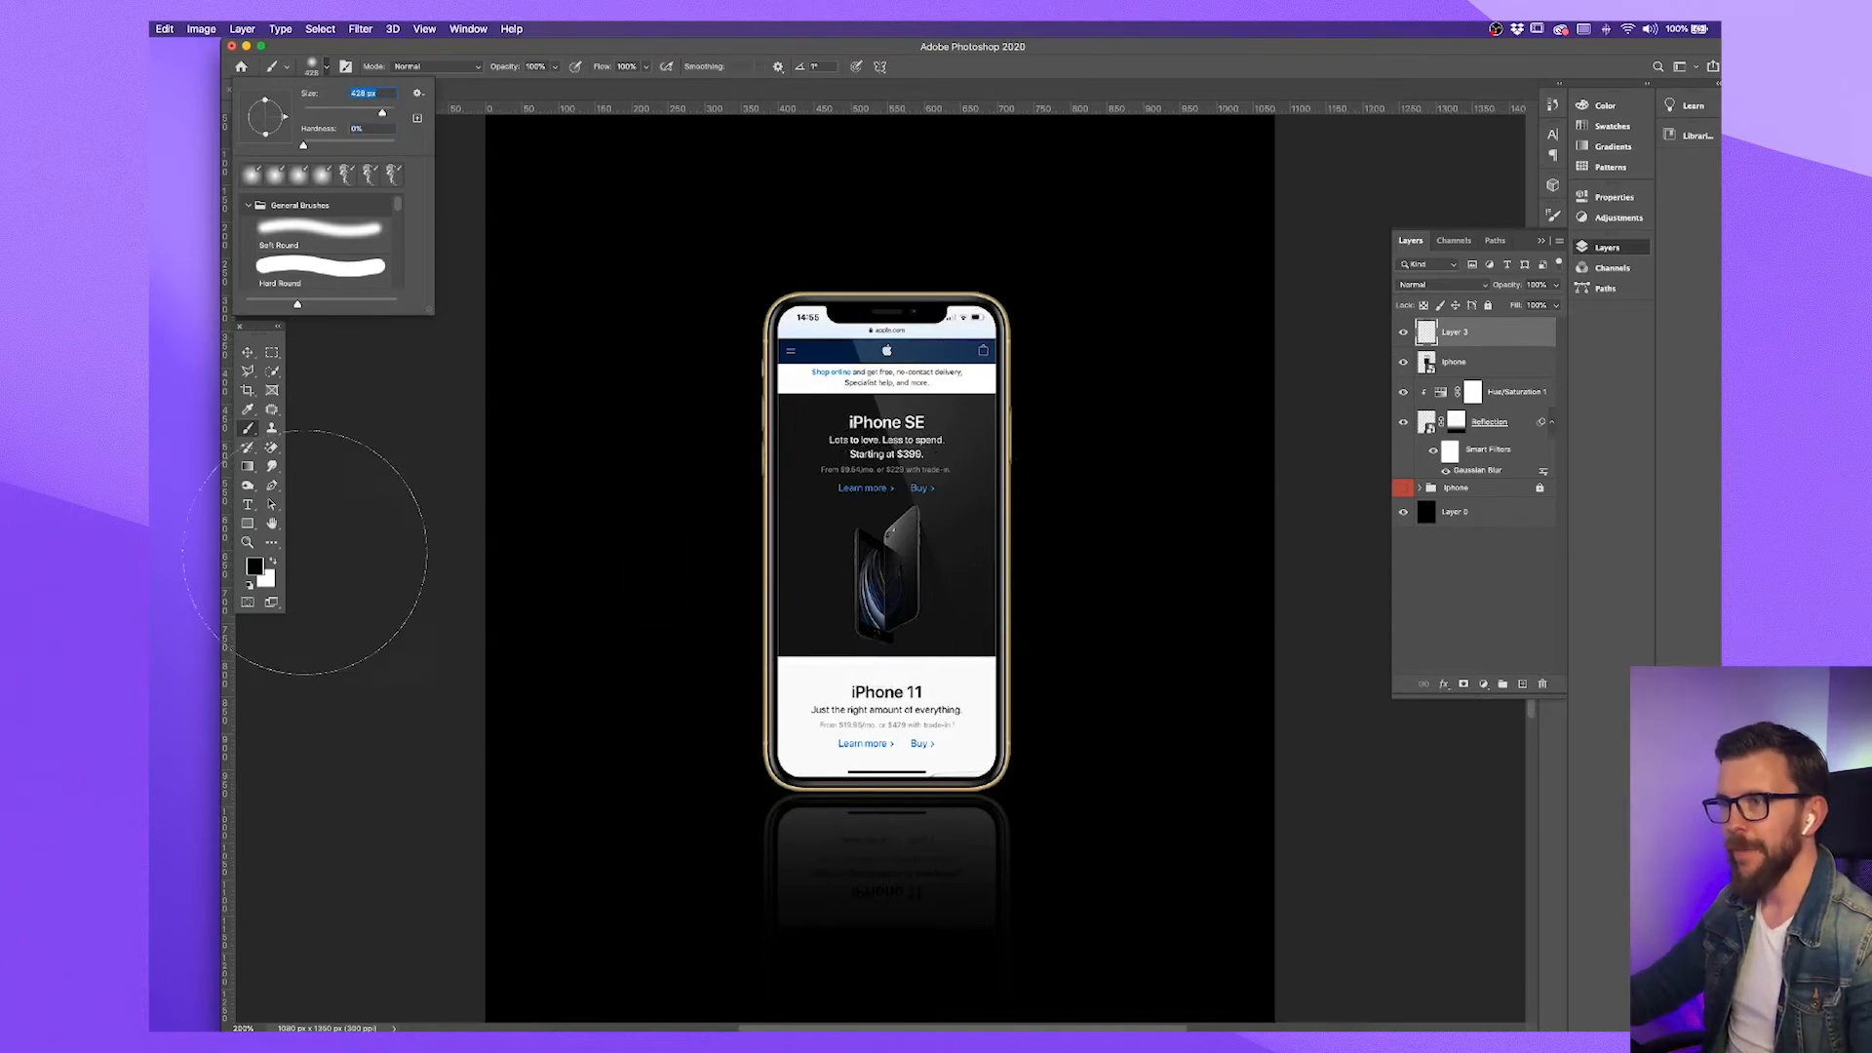
Keep the foreground color black and paint a single soft brush dab over the center of the phone on the new layer
left_click(255, 566)
left_click(255, 567)
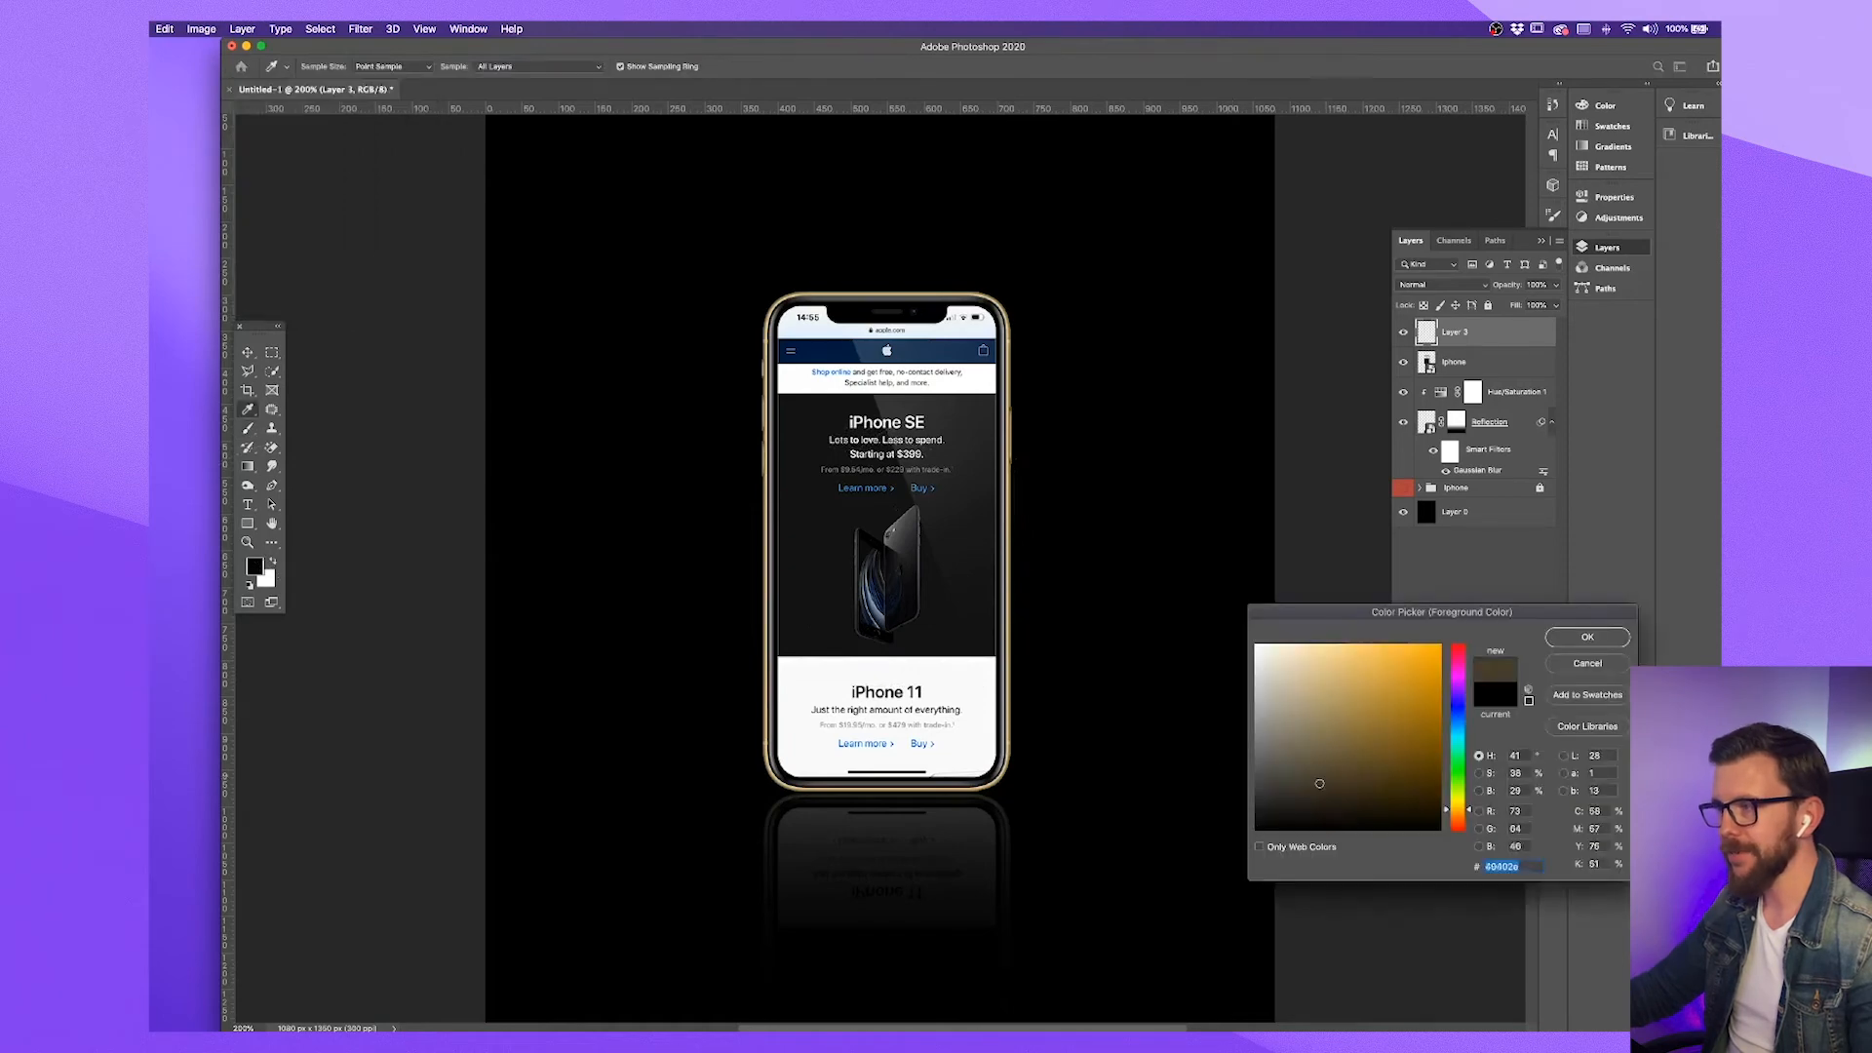
left_click(1588, 637)
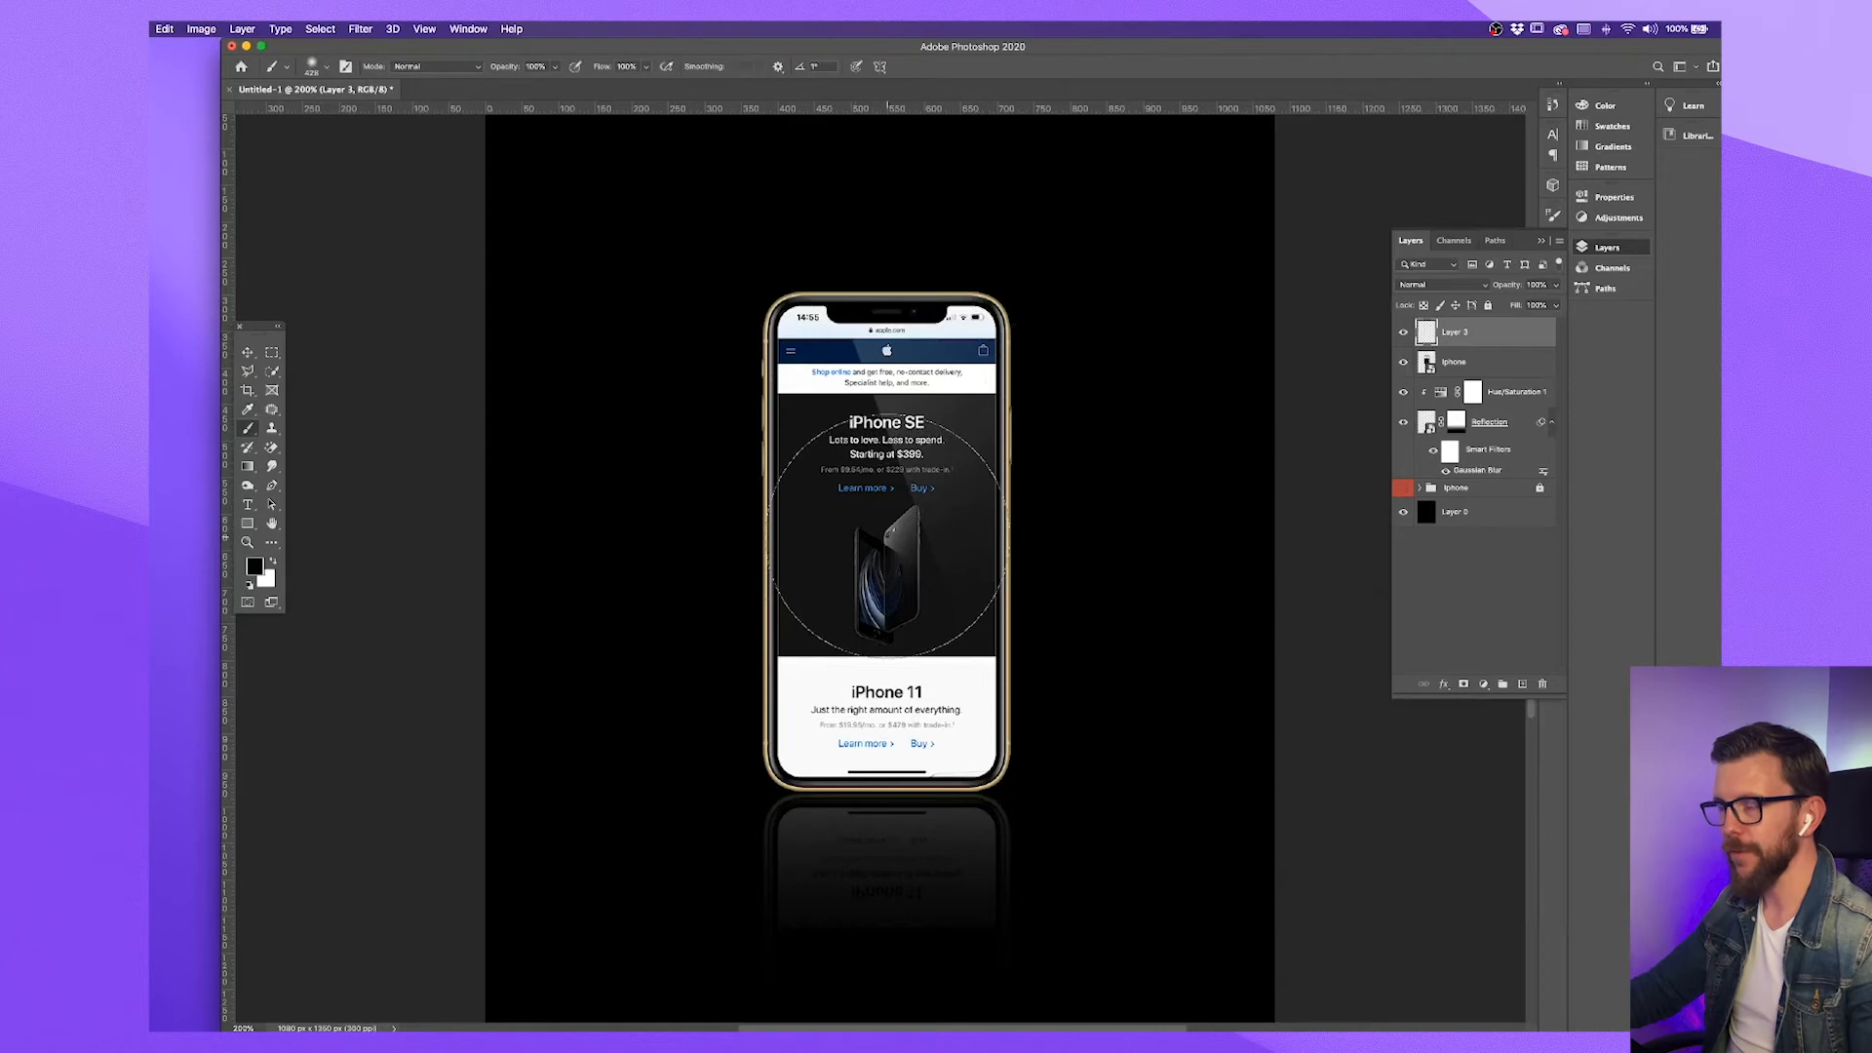
left_click(887, 539)
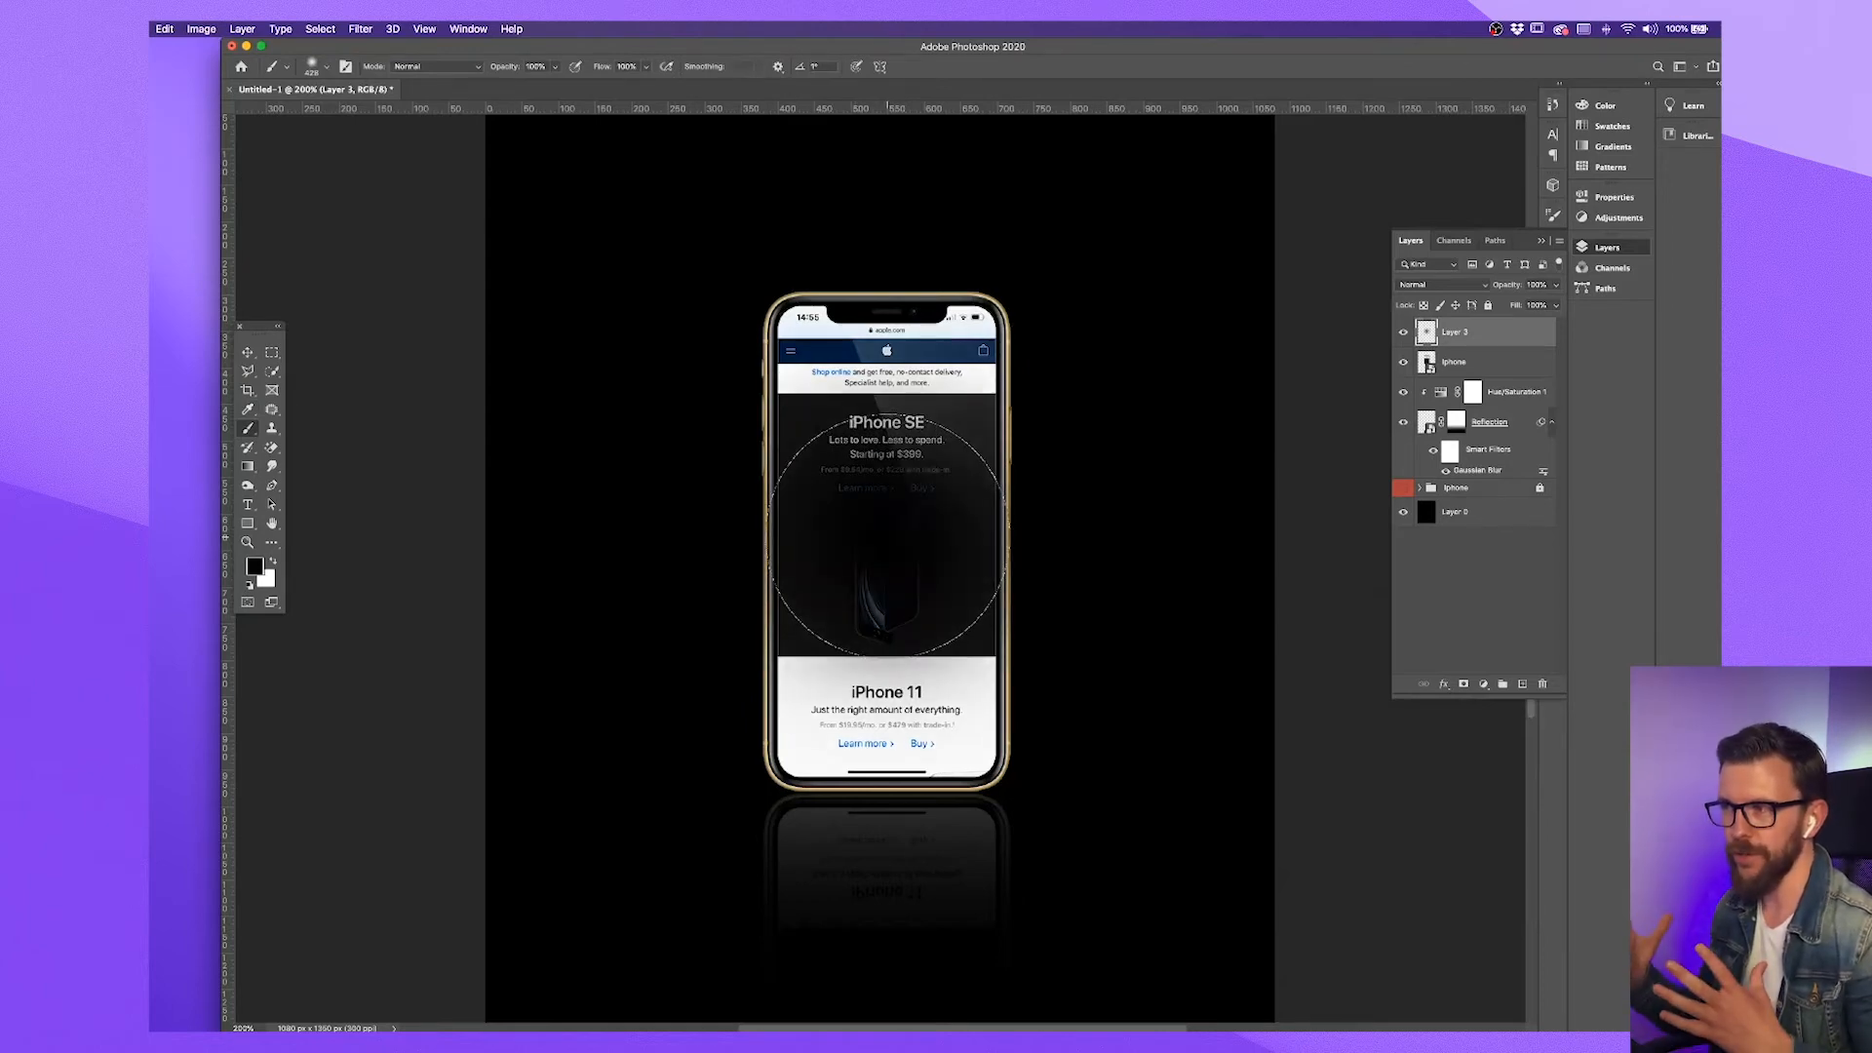
Squash the black dab to about 5% of its height and move it down to the phone's bottom edge as a contact shadow
key("super+t")
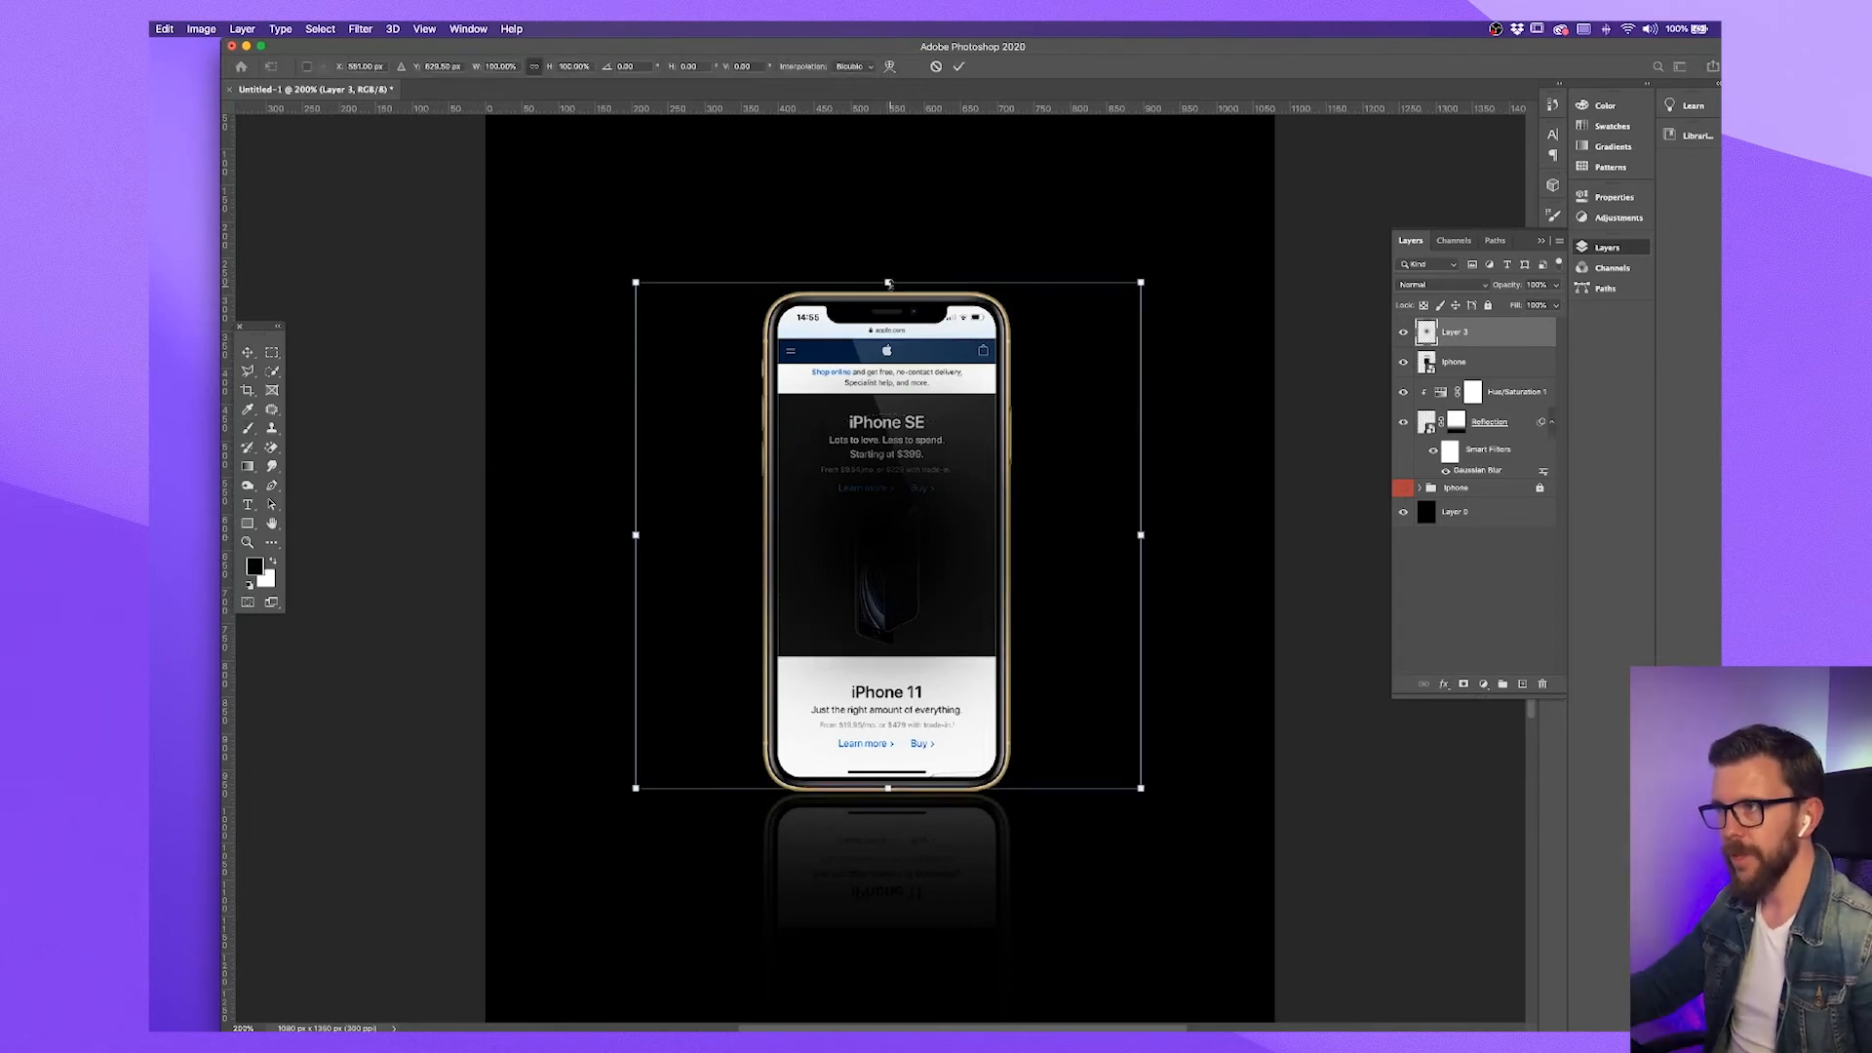
left_click_drag(887, 282, 895, 763)
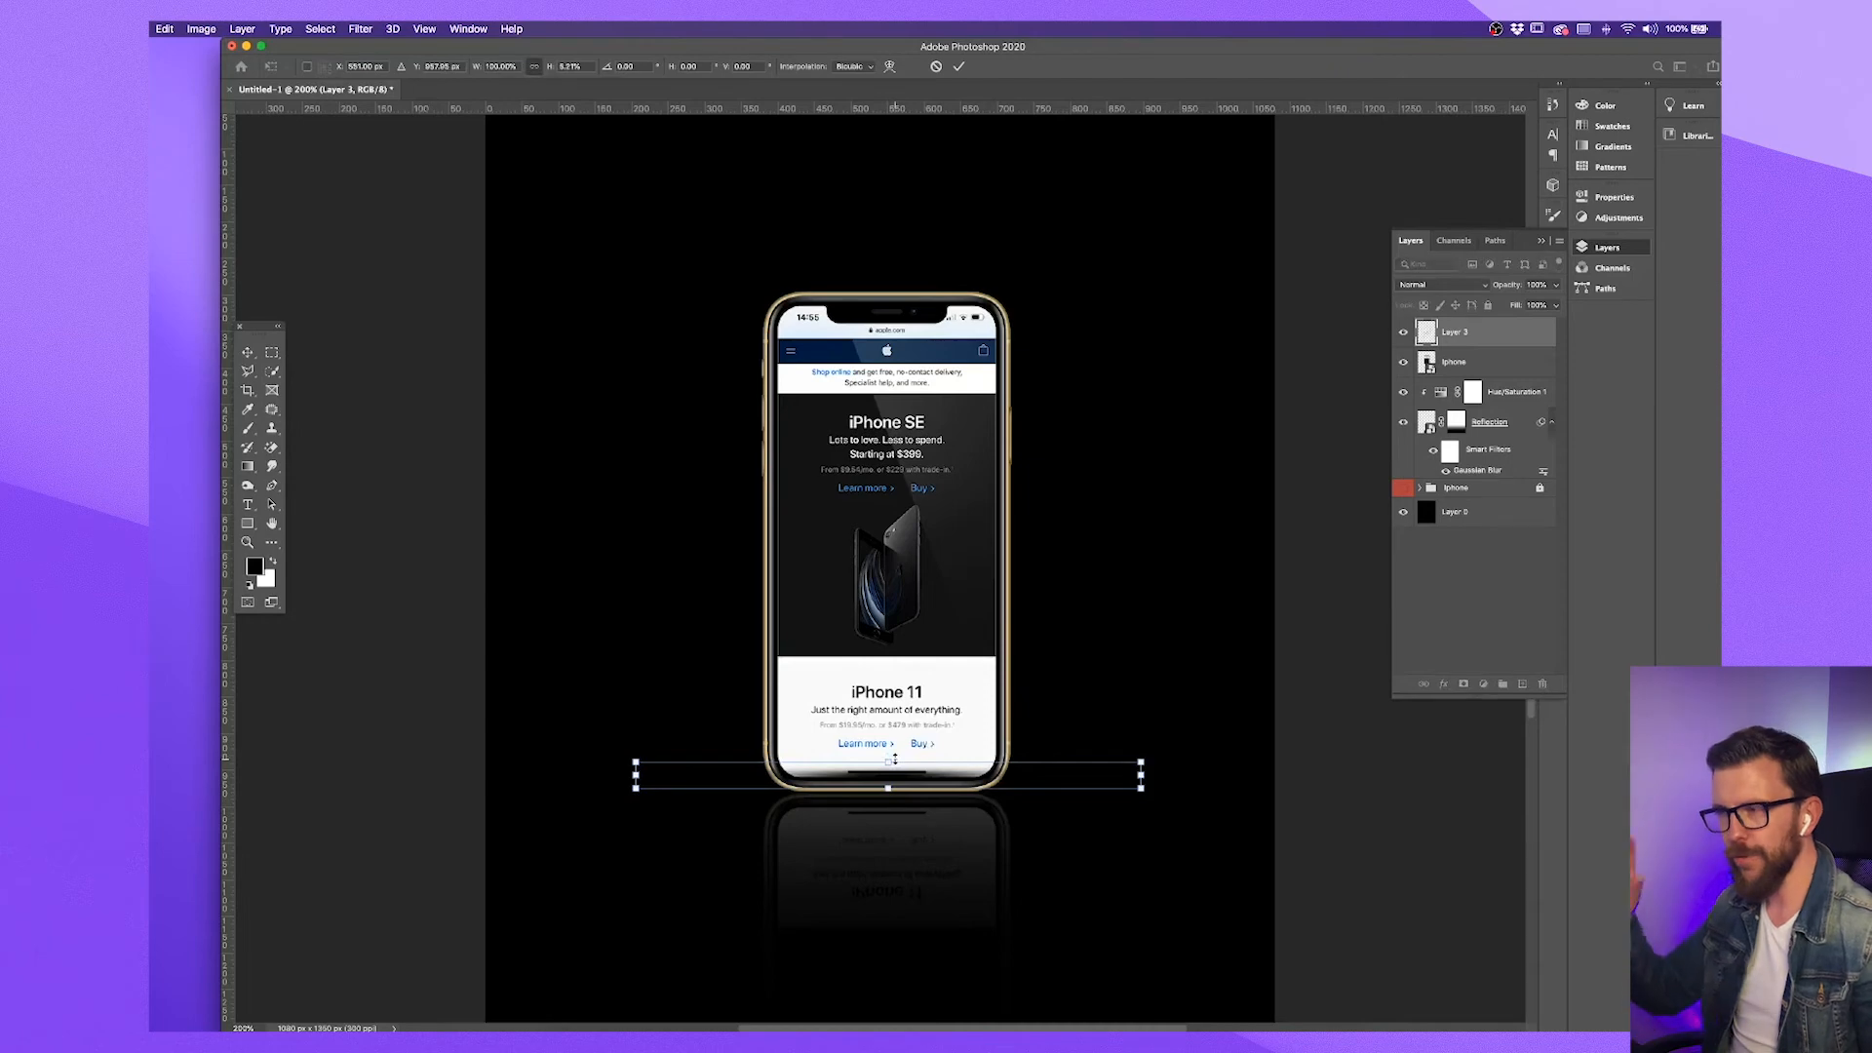
key("Return")
key("b")
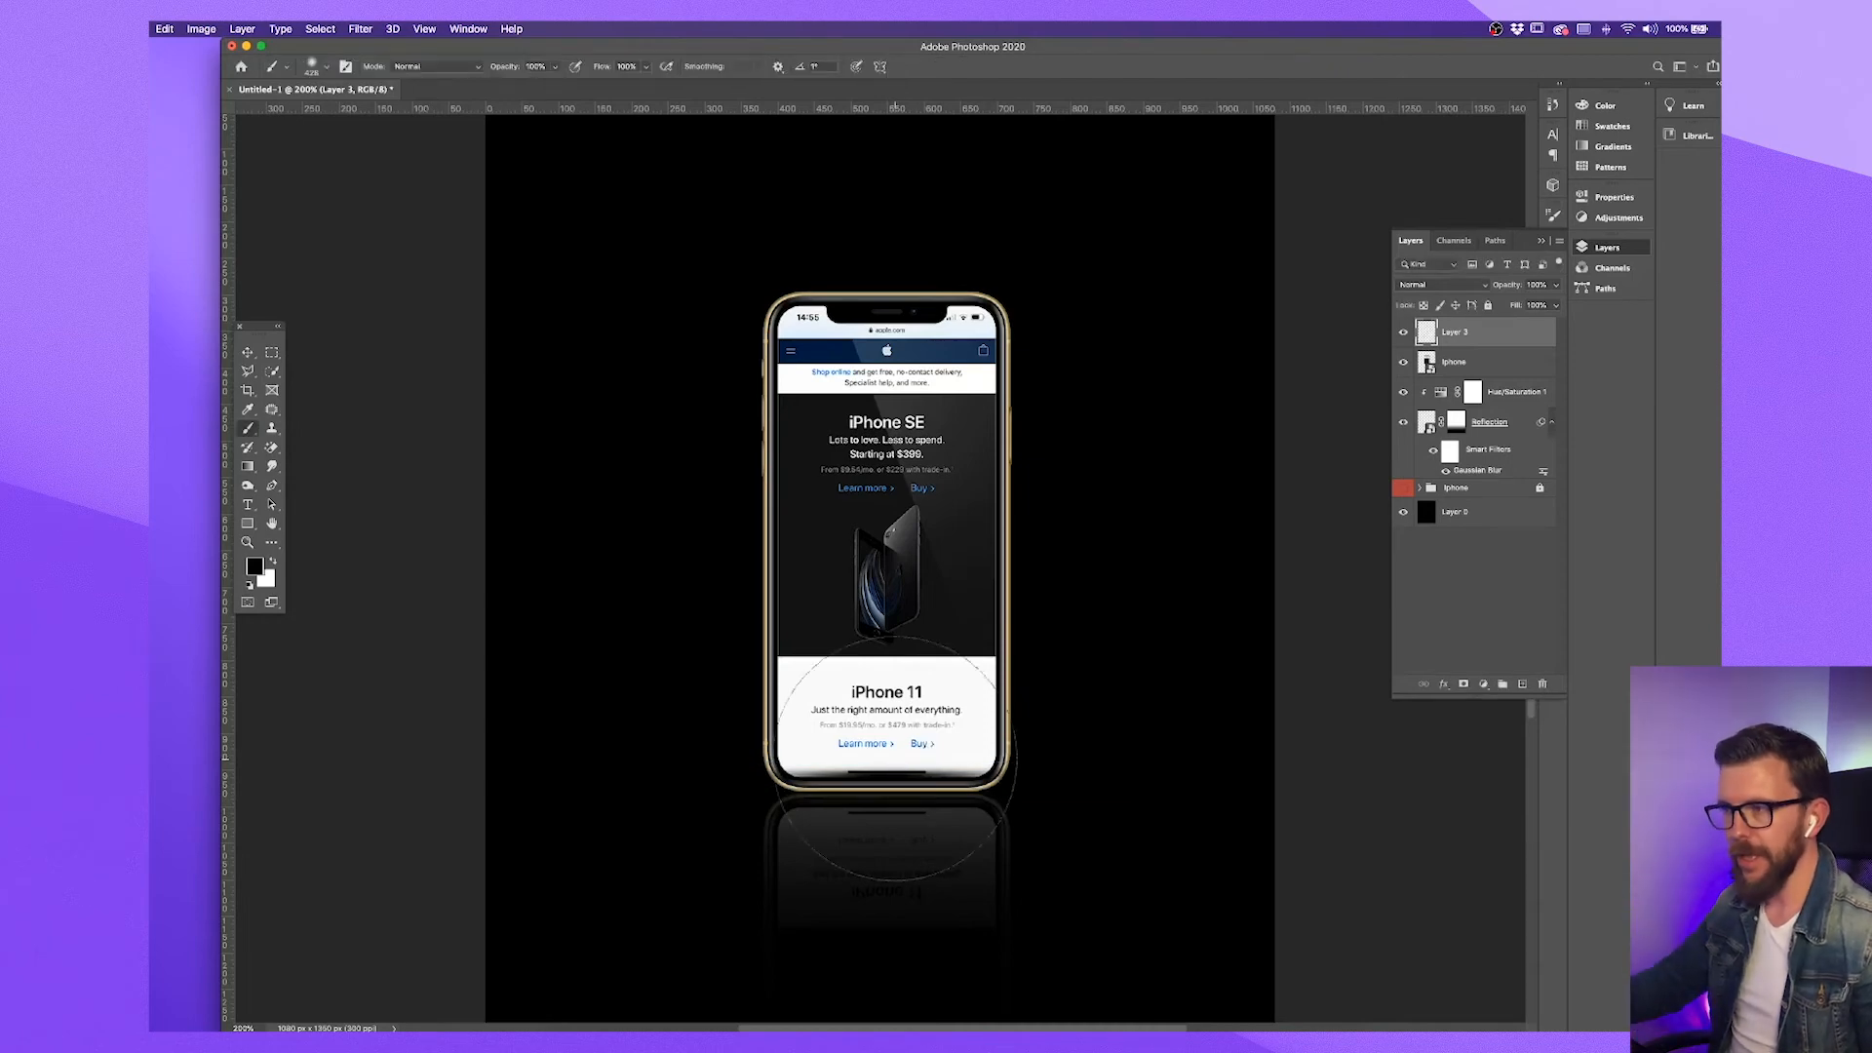
left_click(248, 352)
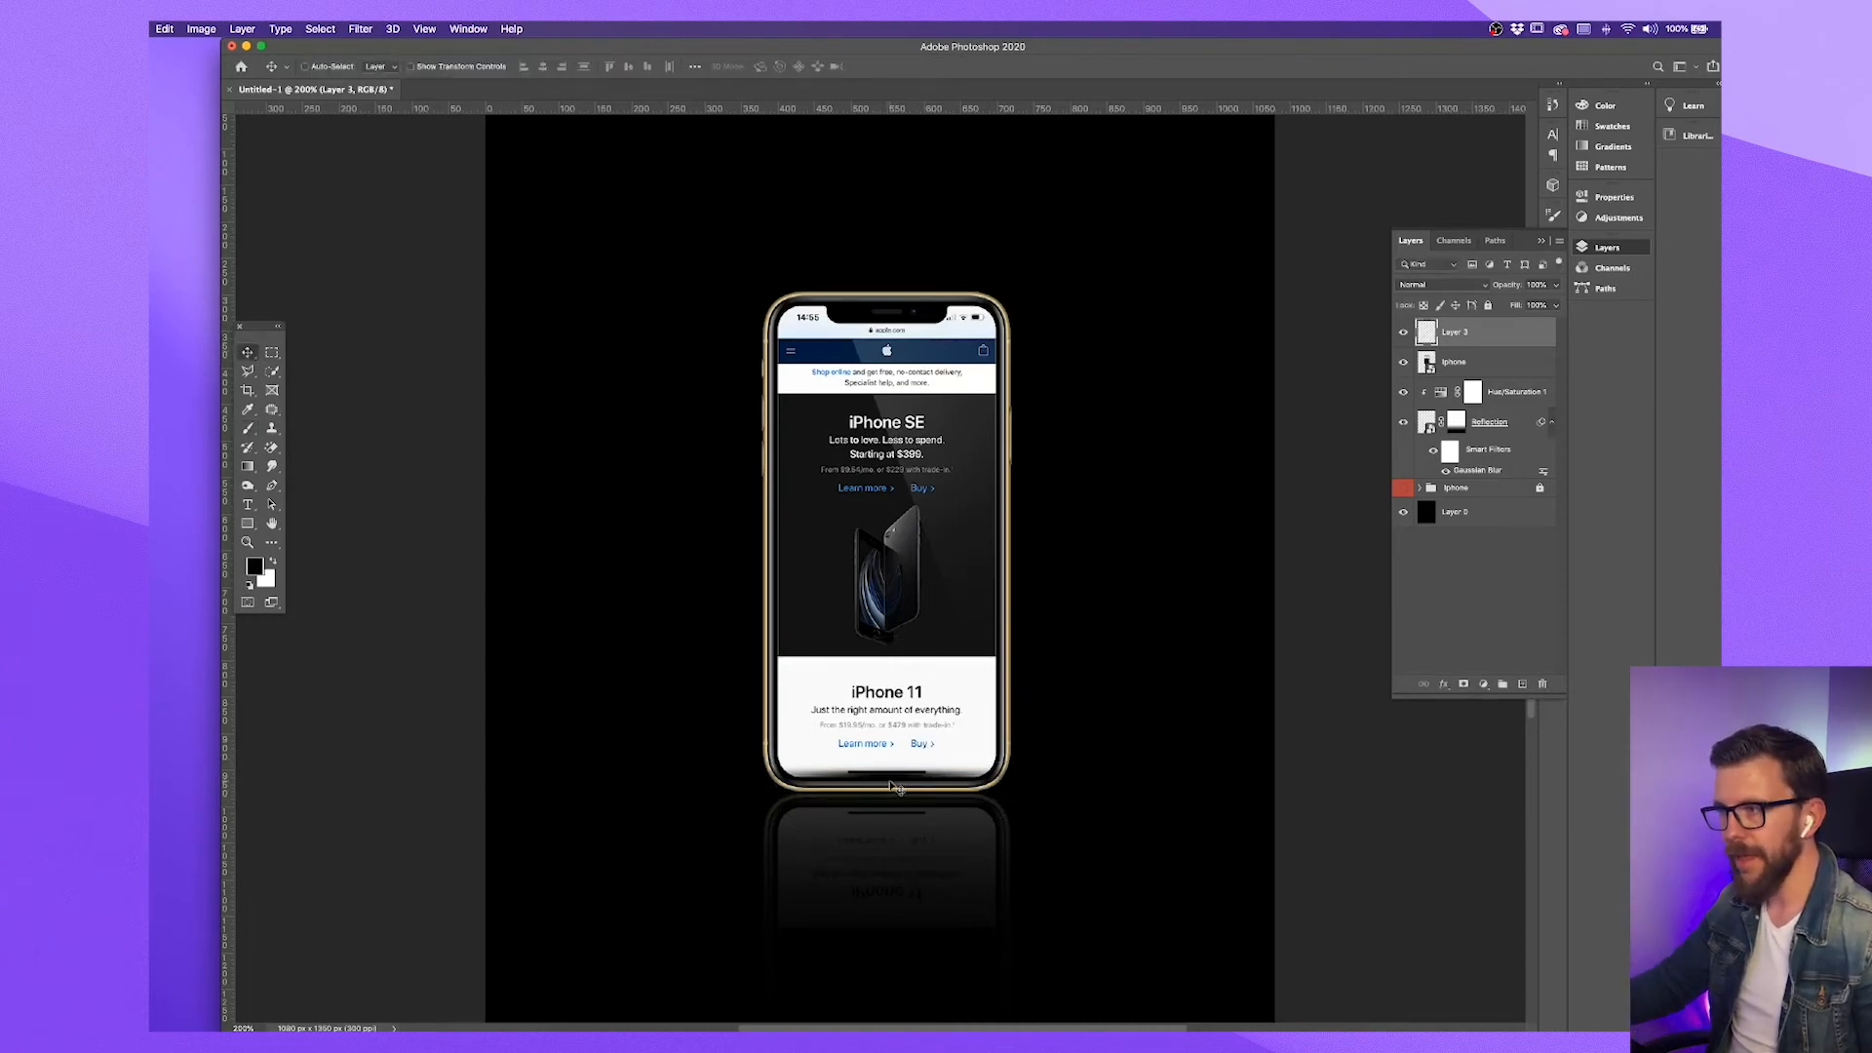
left_click_drag(892, 786, 894, 796)
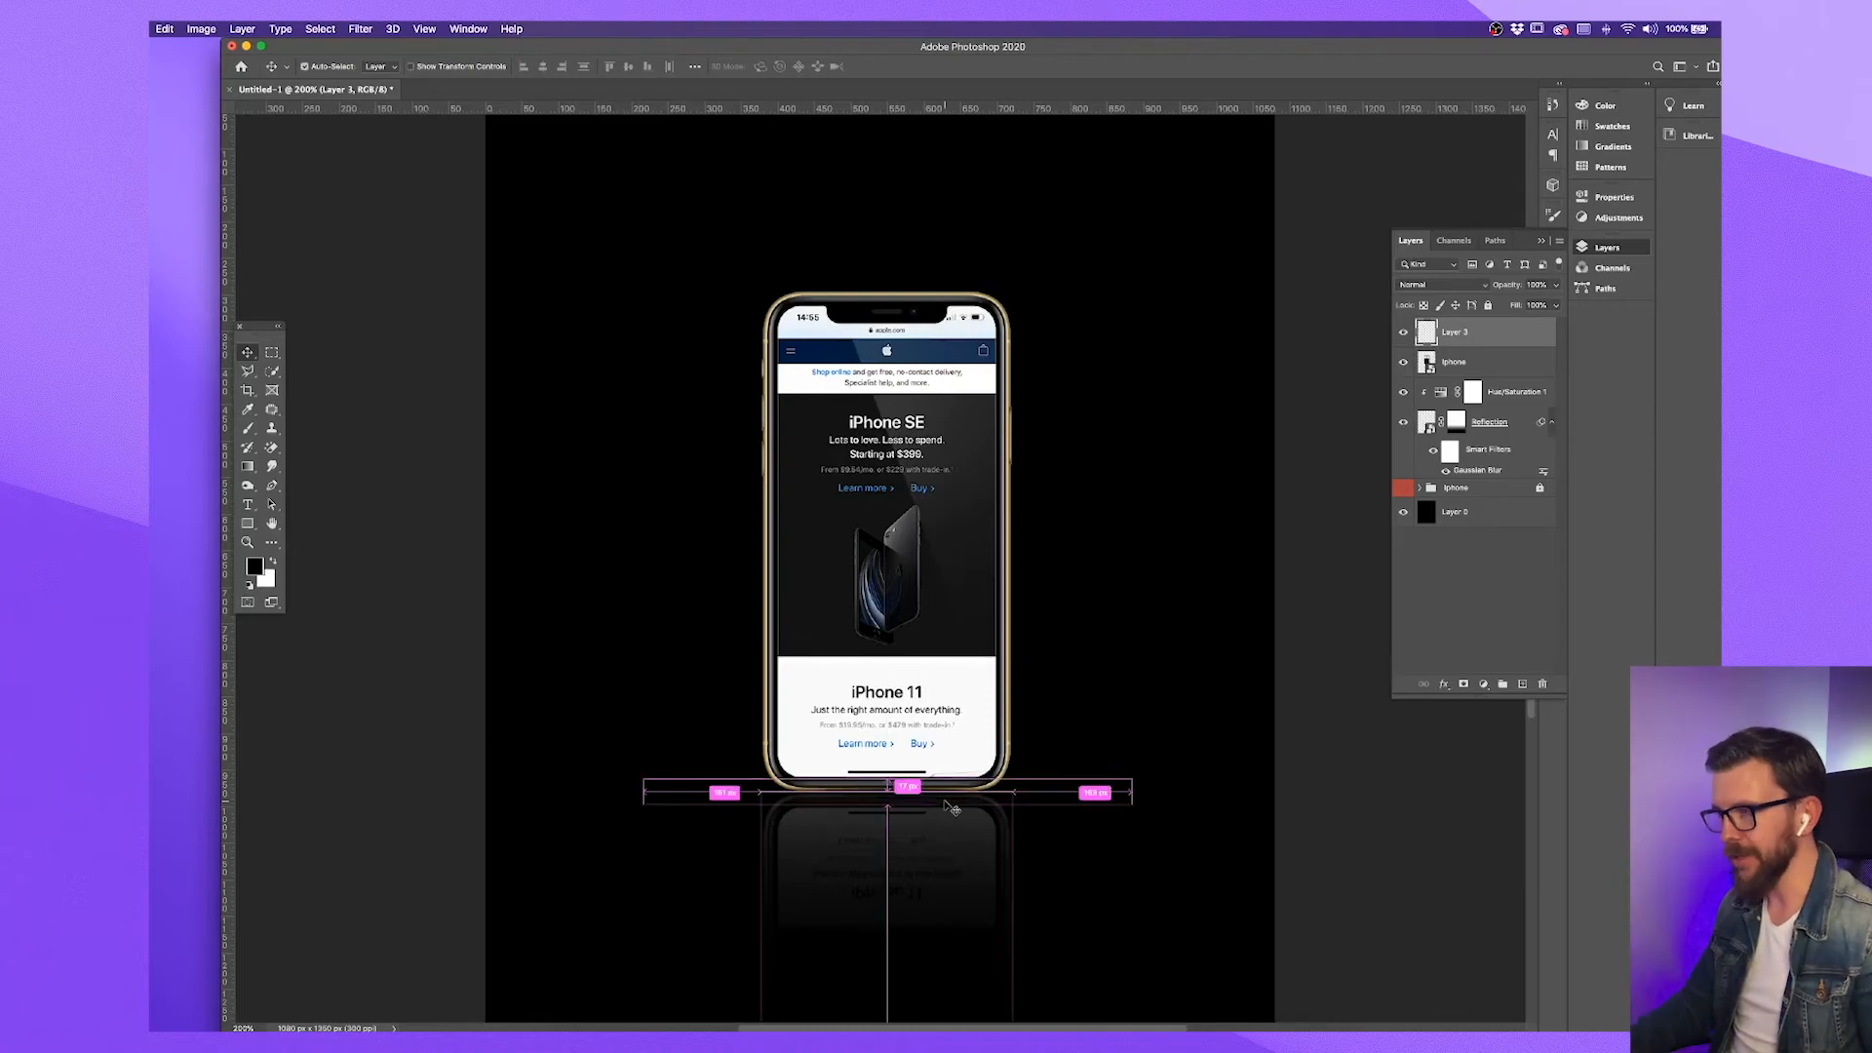
Examine the contact shadow at the phone's base up close and at full view, comparing with its layer hidden and shown
key("super+plus")
left_click_drag(1010, 884, 1031, 644)
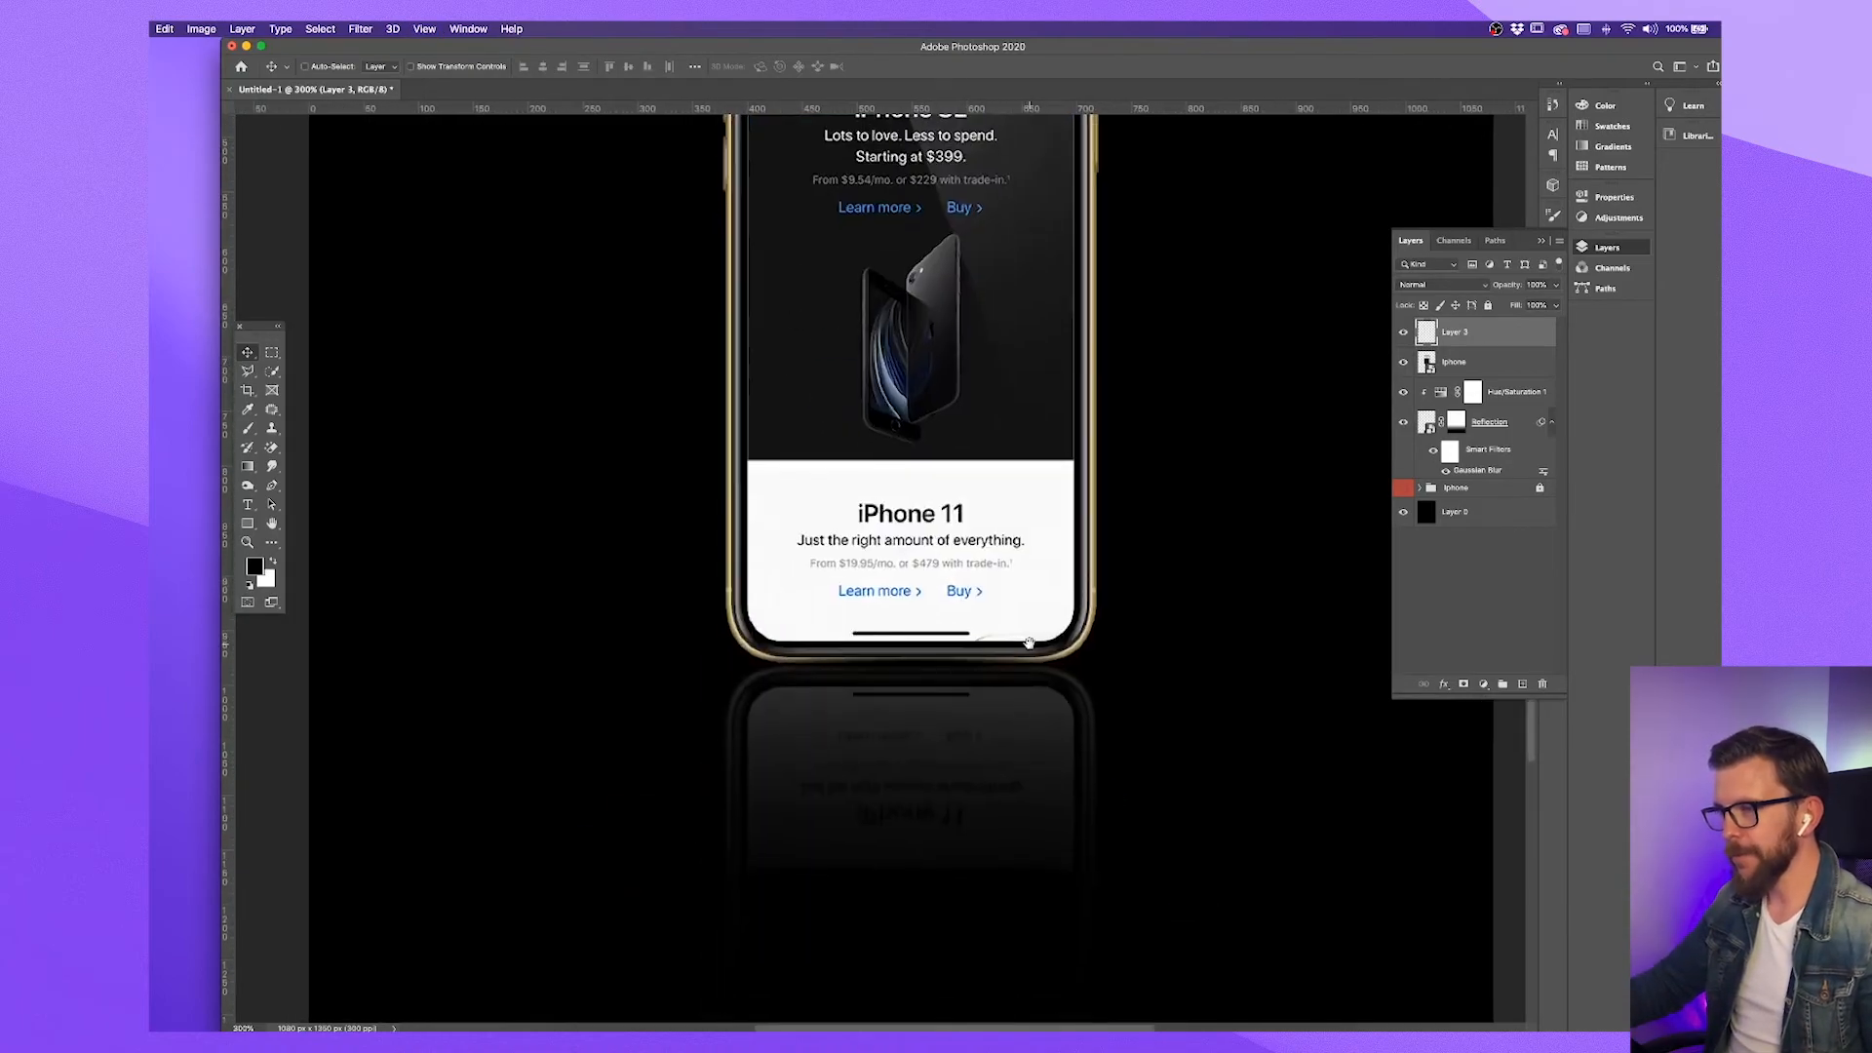
key("super+plus")
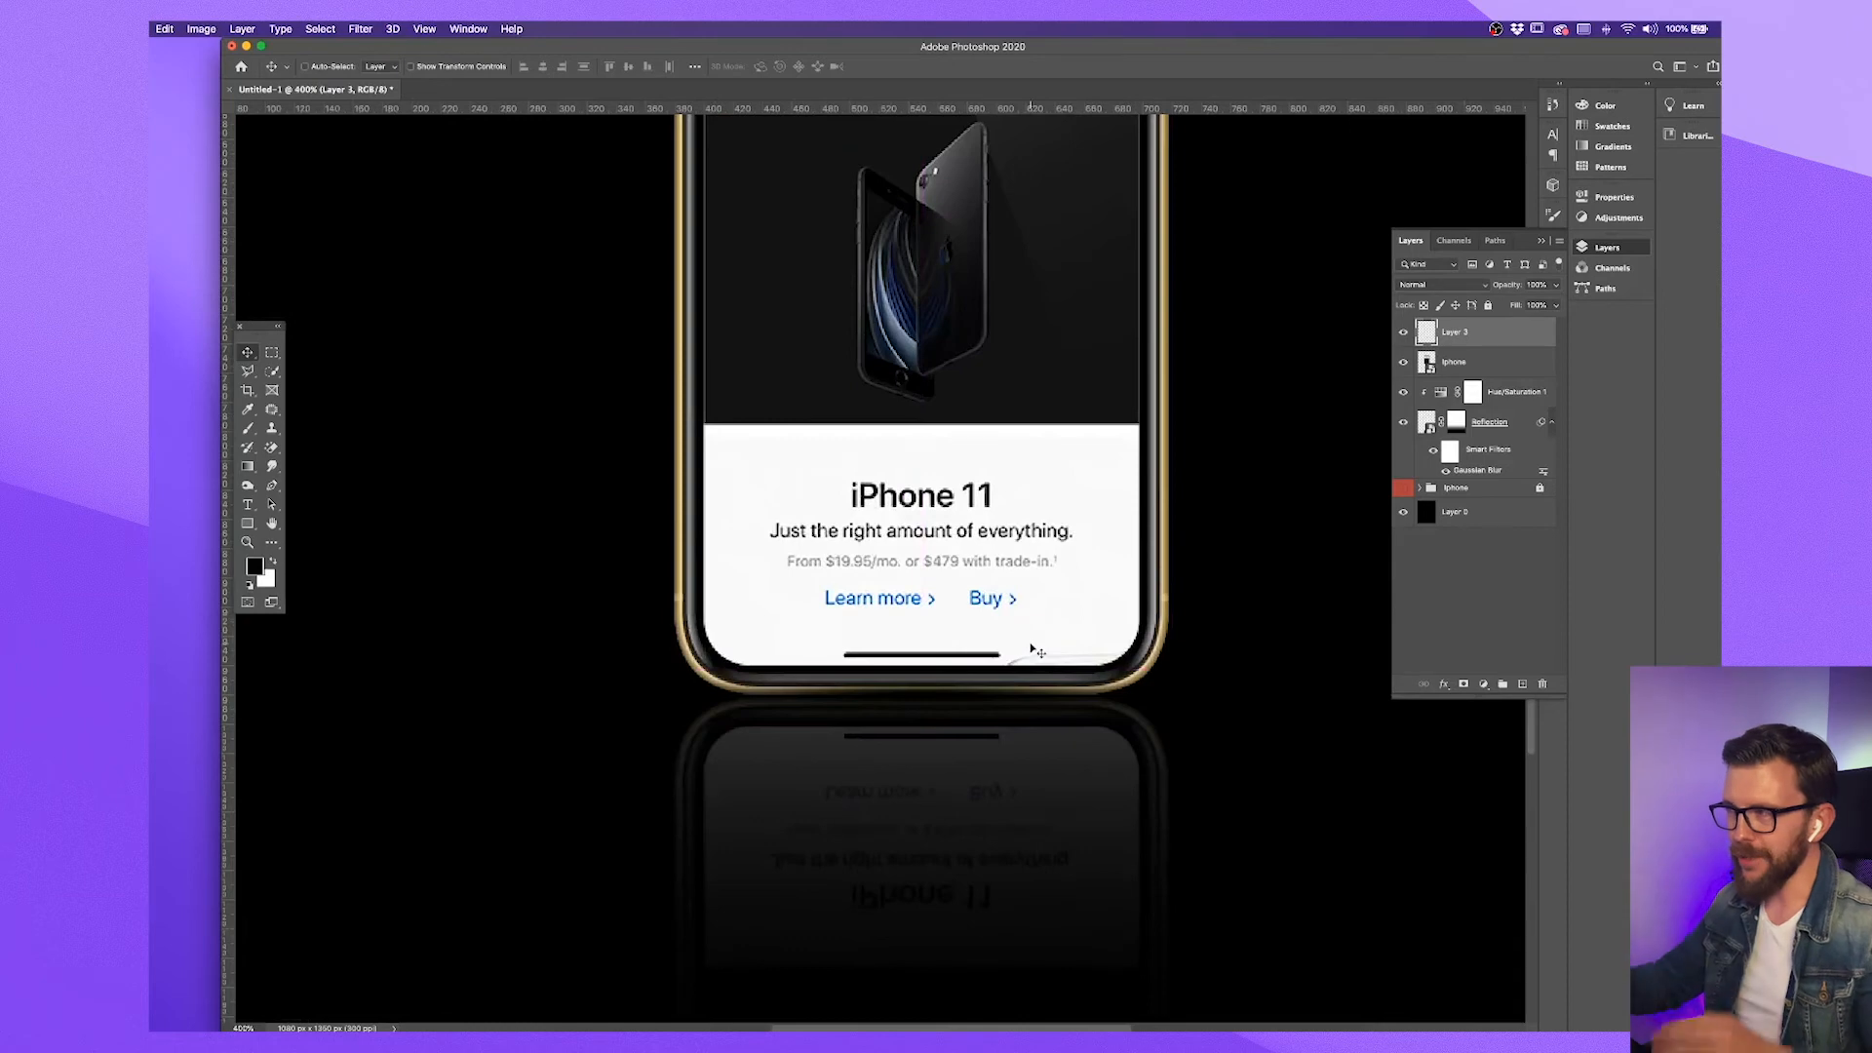
left_click(1404, 332)
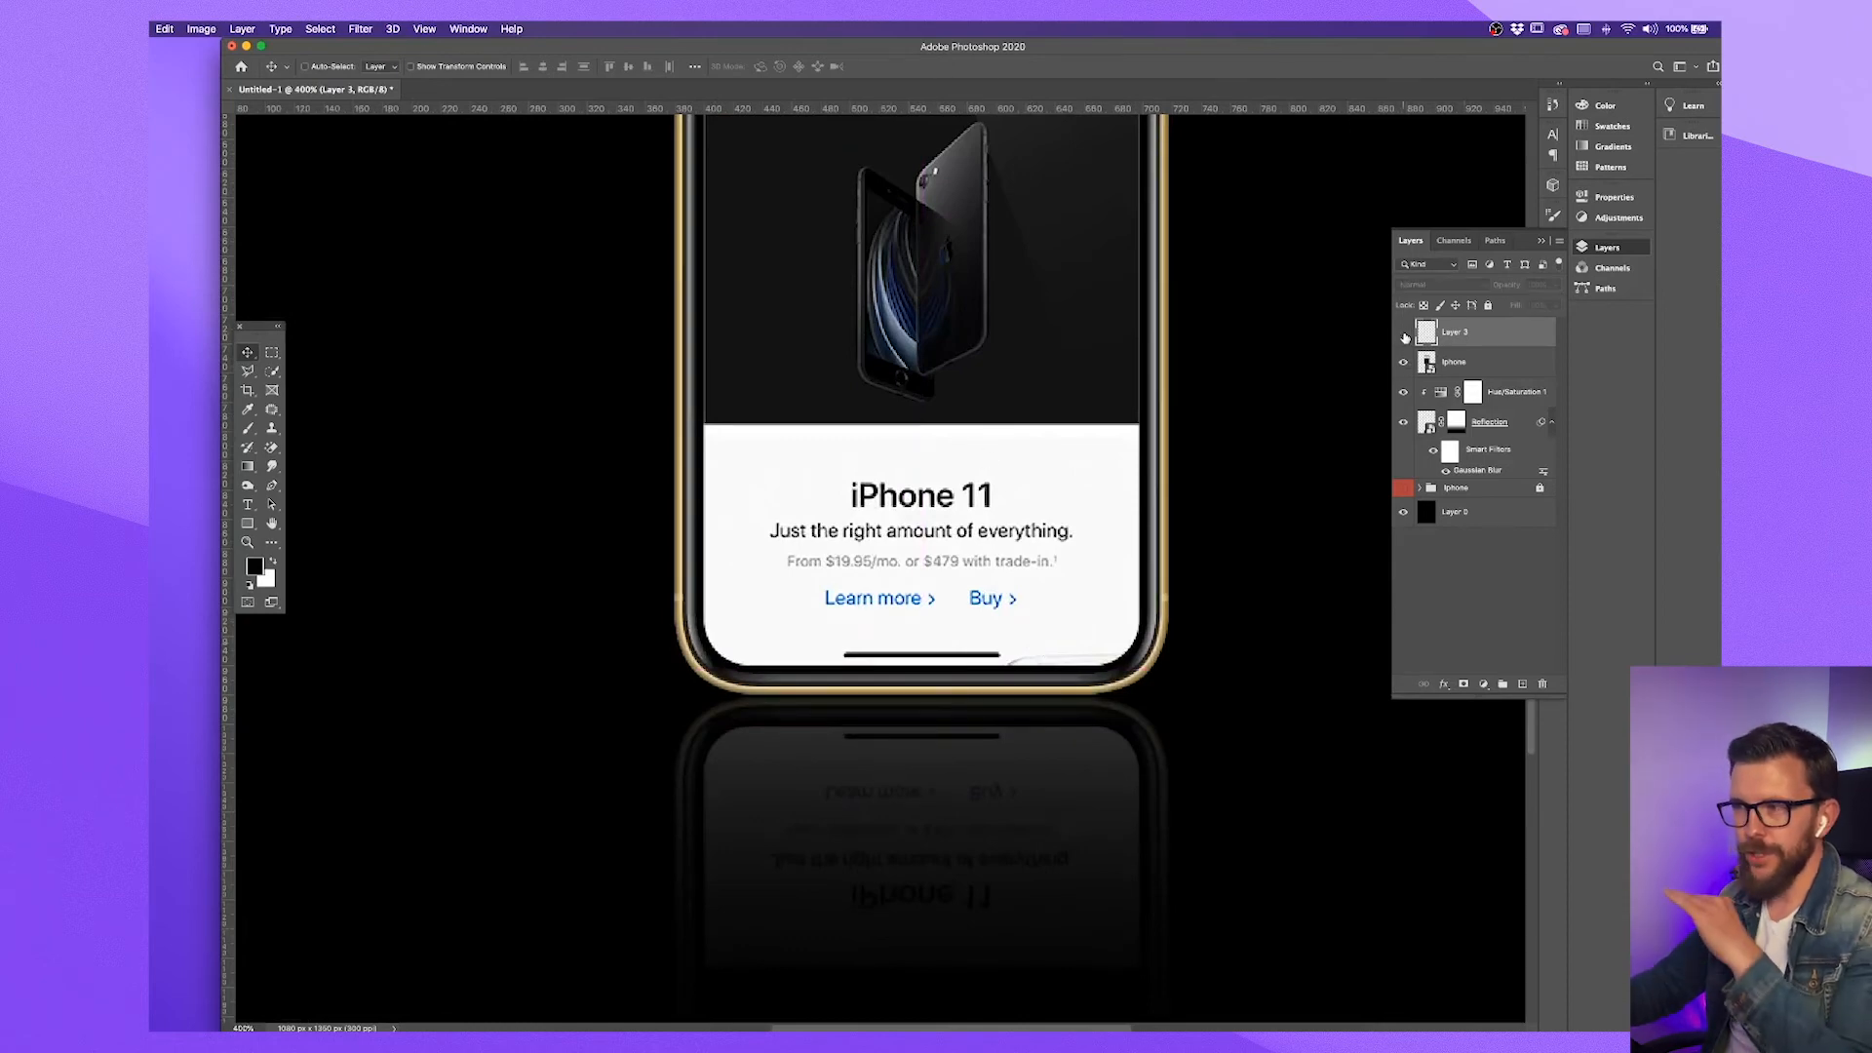
left_click(1404, 333)
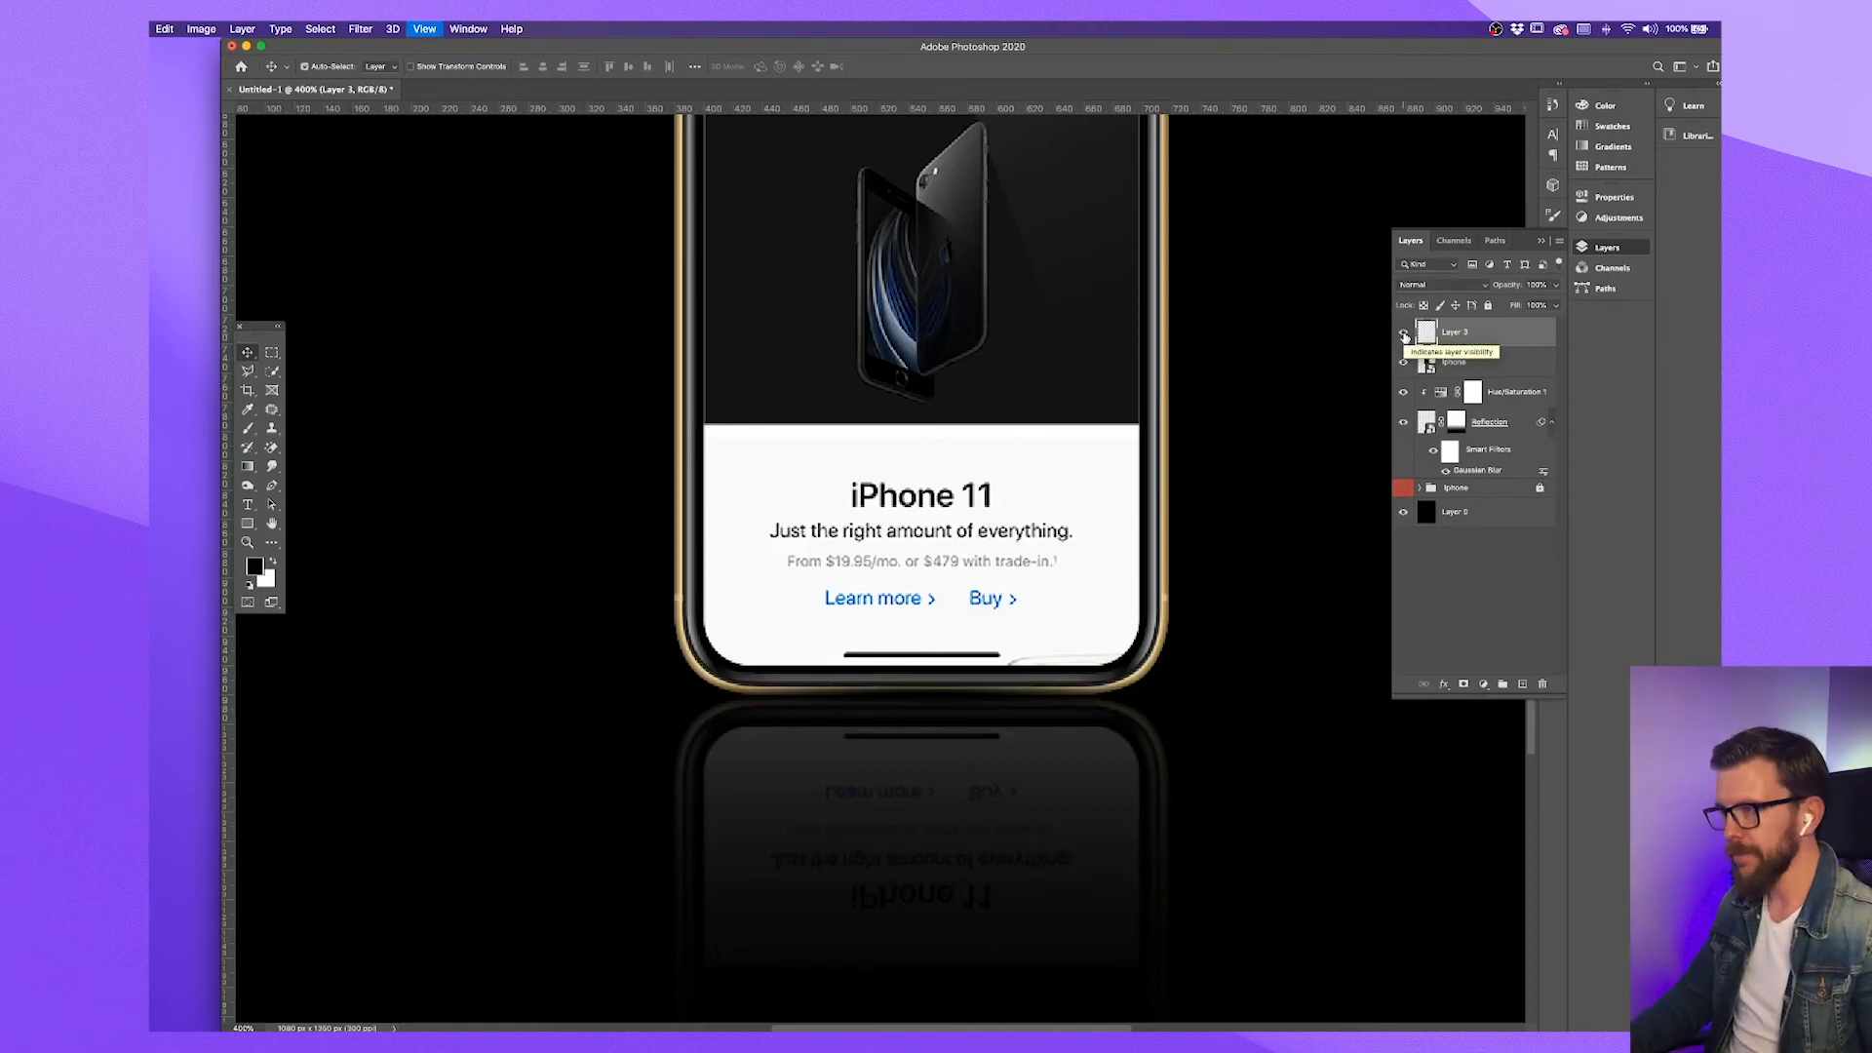
key("super+minus")
key("super+minus")
key("super+minus")
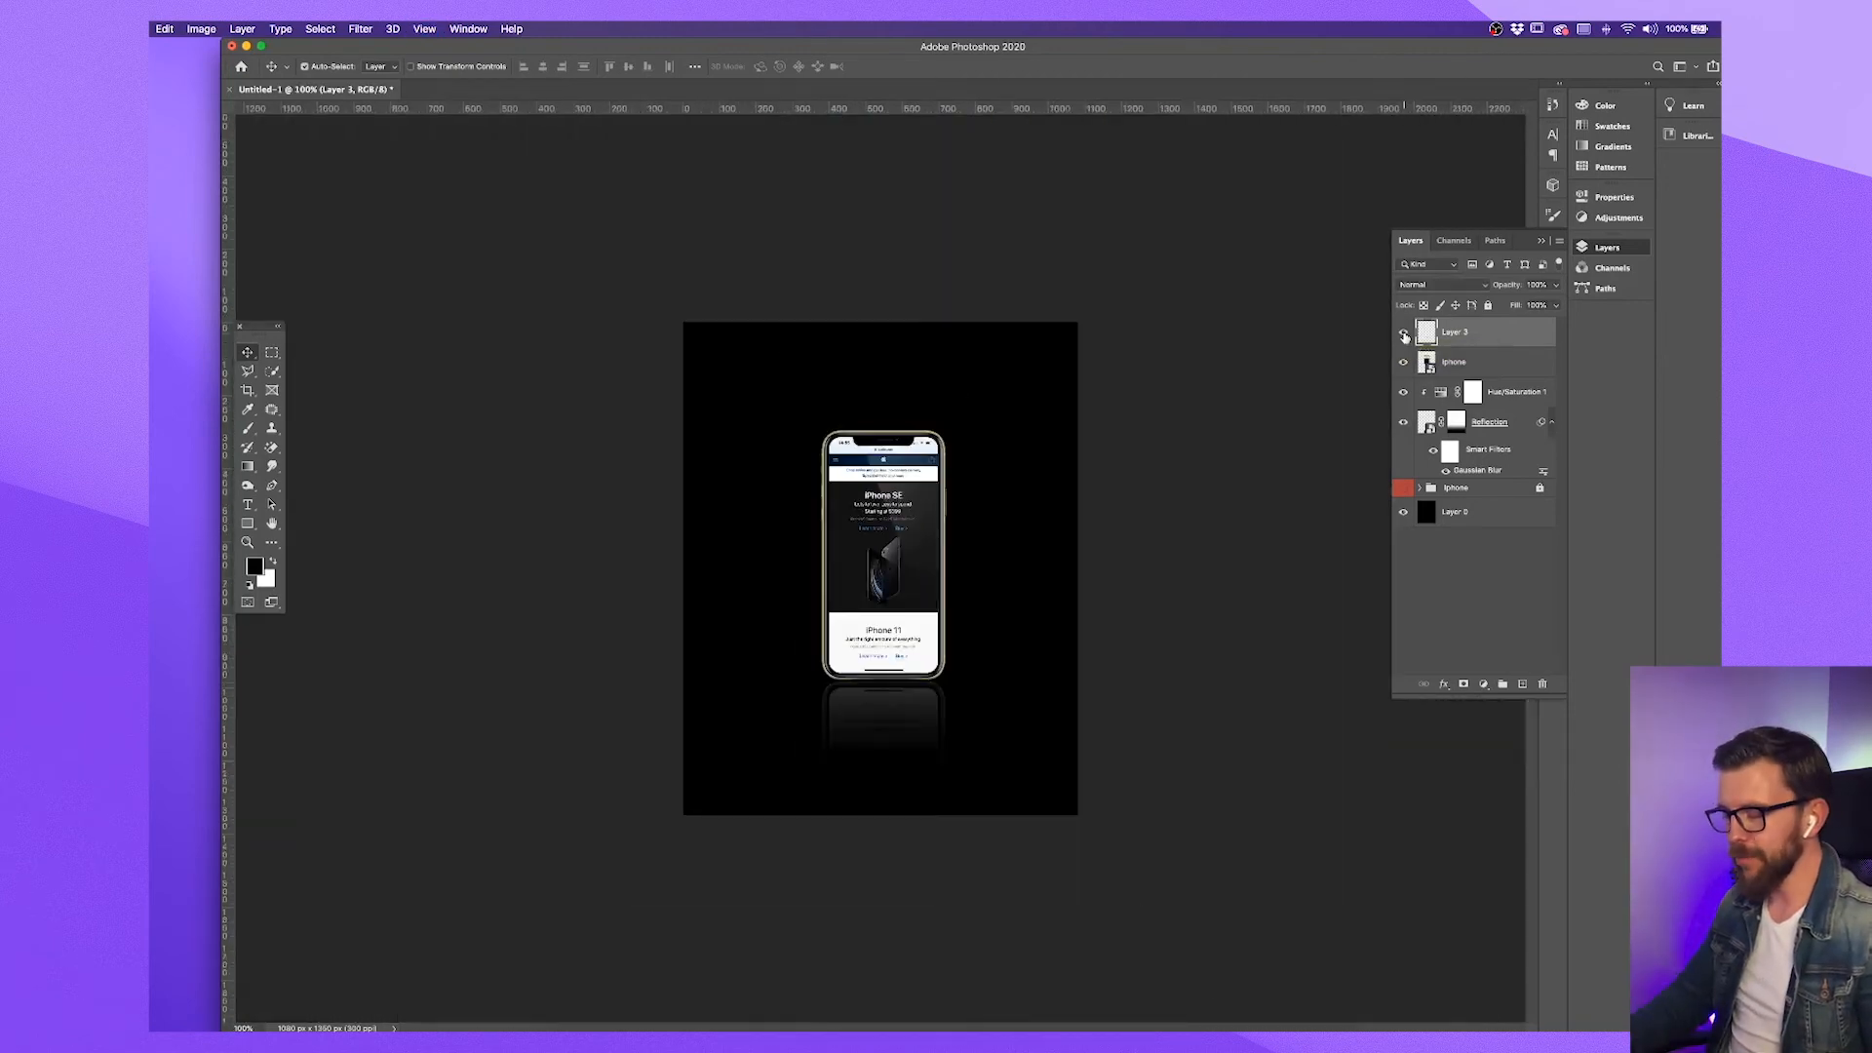
key("super+plus")
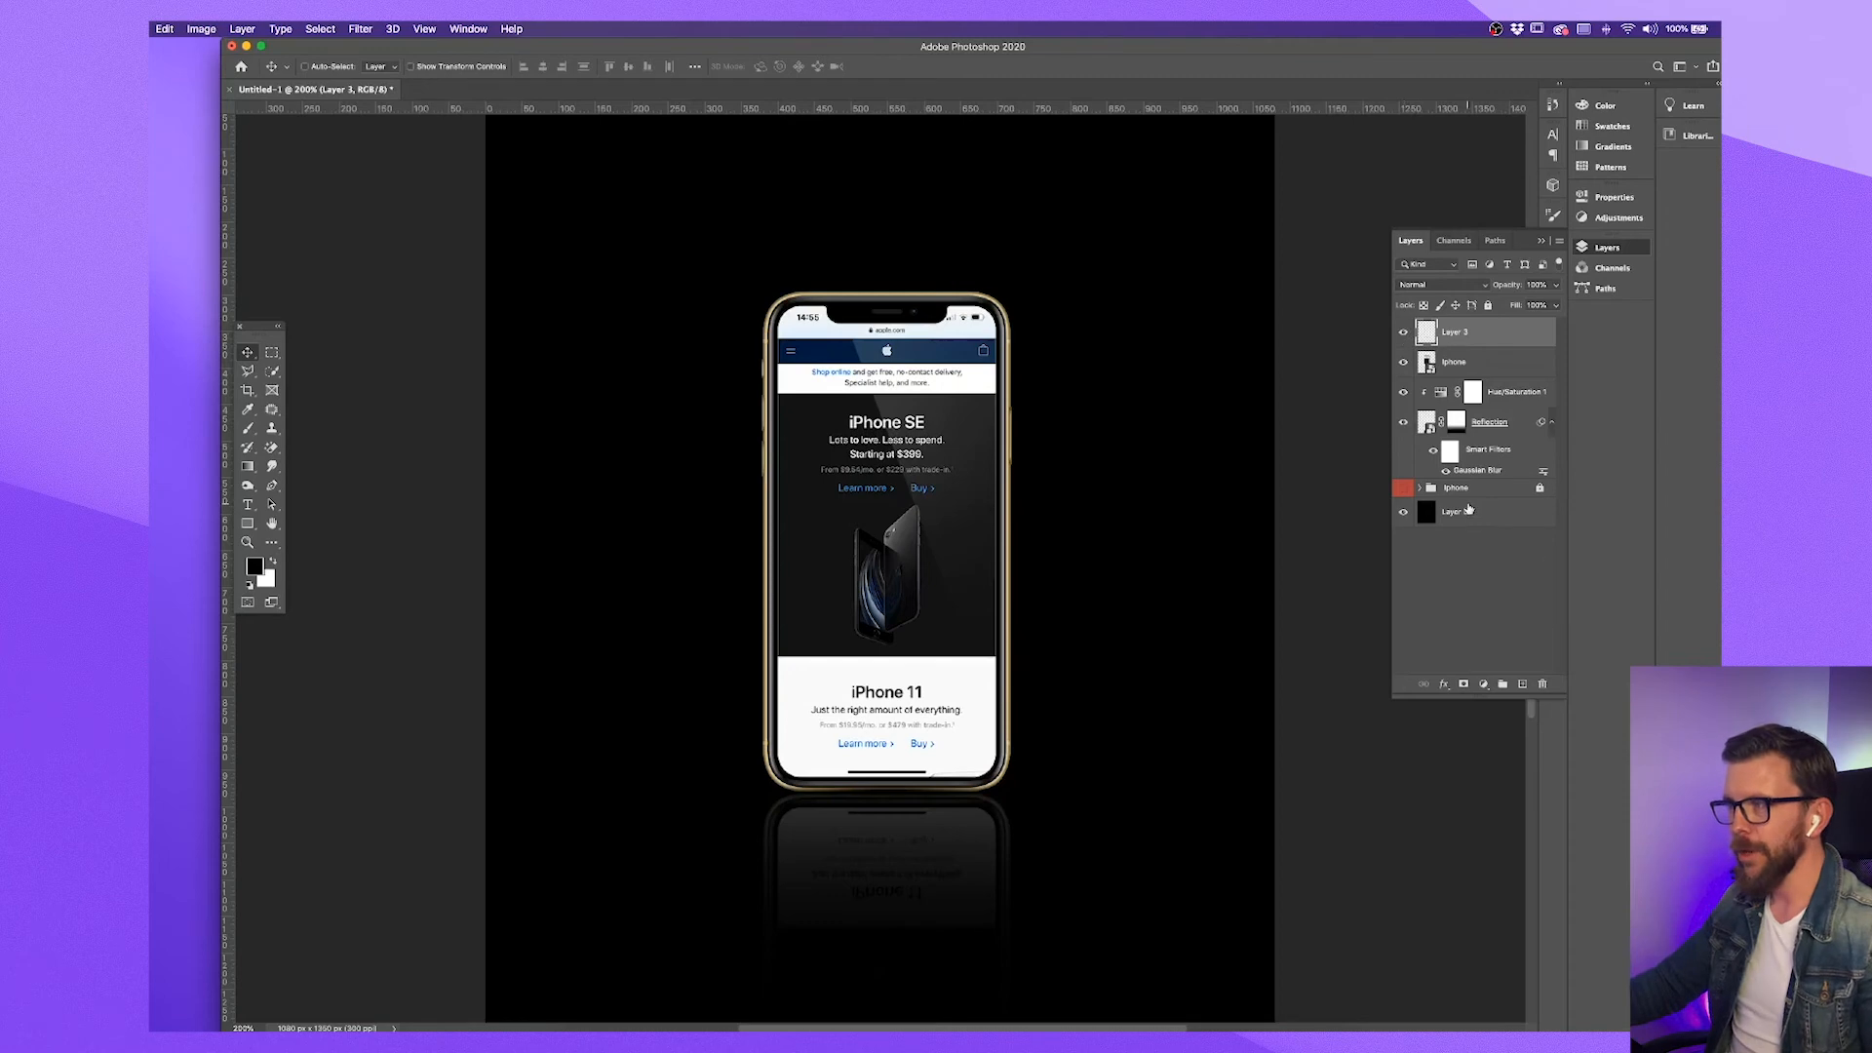
Create a new layer directly above the black background layer and enlarge the soft brush for painting a glow
left_click(1471, 511)
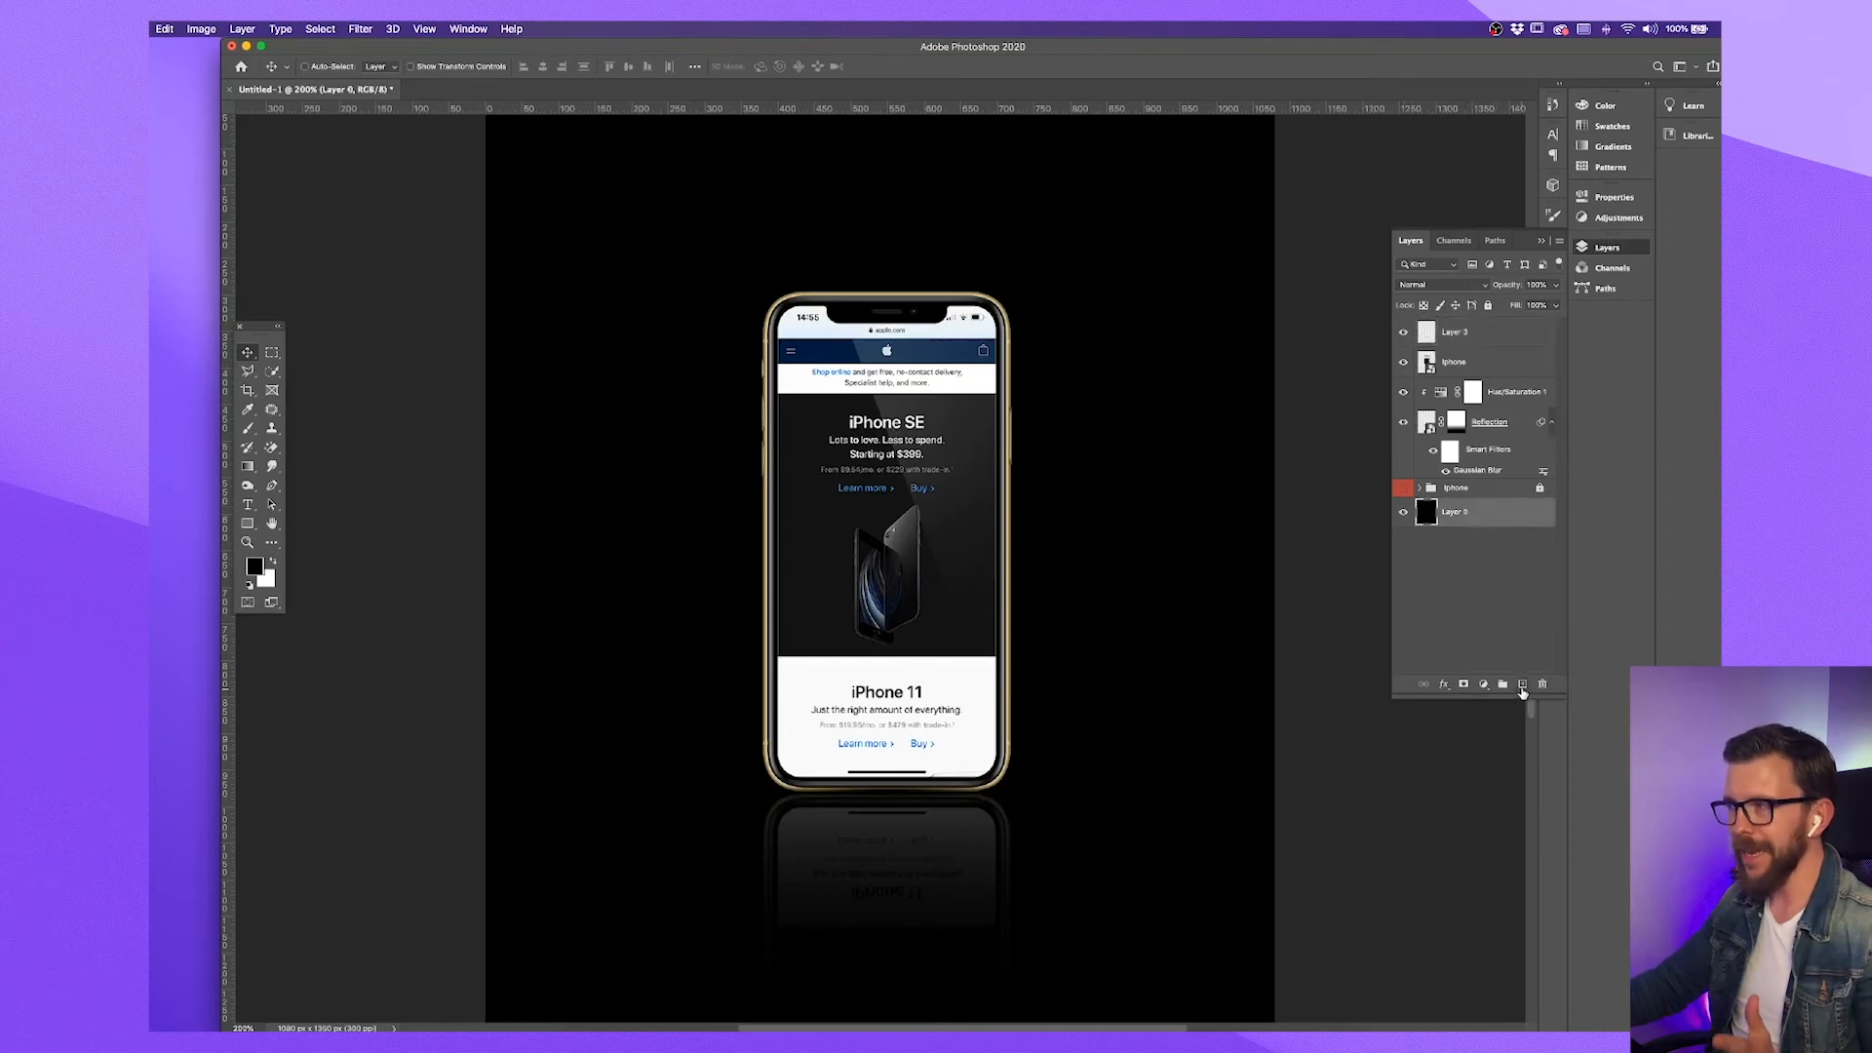
left_click(1522, 685)
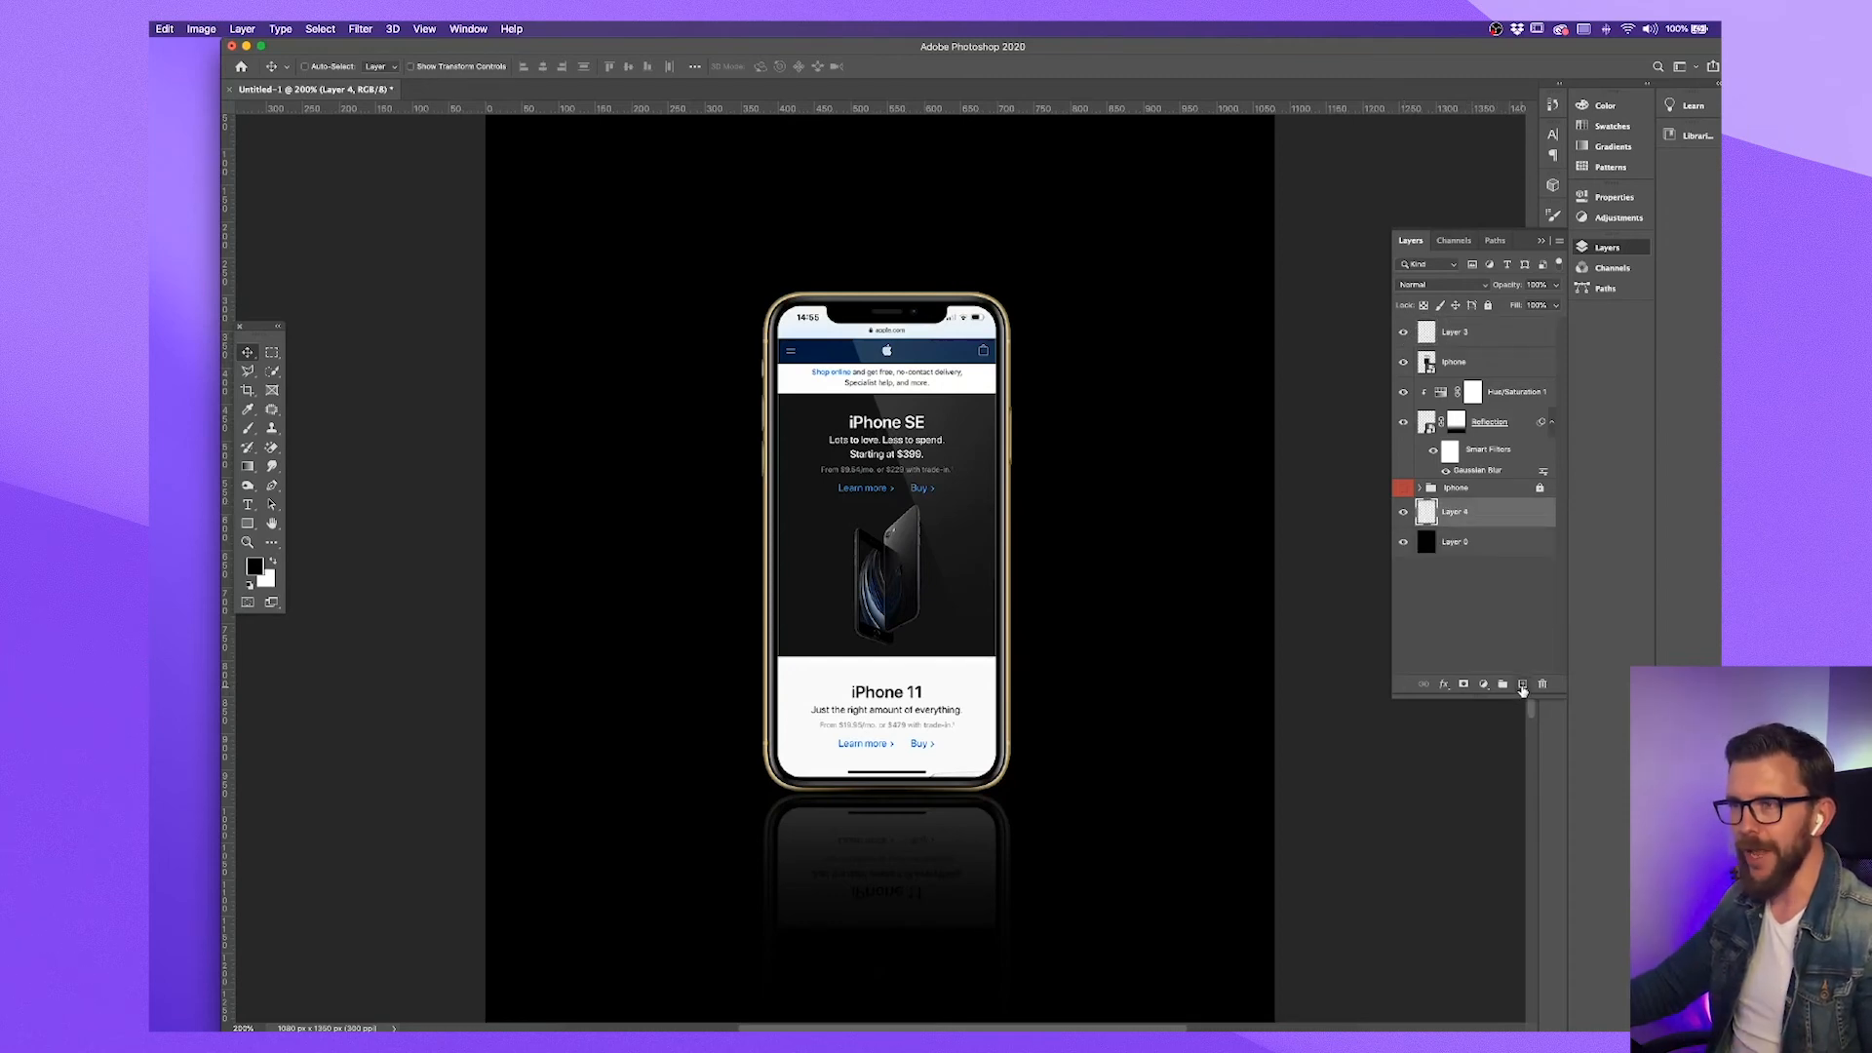
left_click(247, 428)
key("bracketright")
key("bracketright")
key("bracketright")
key("bracketright")
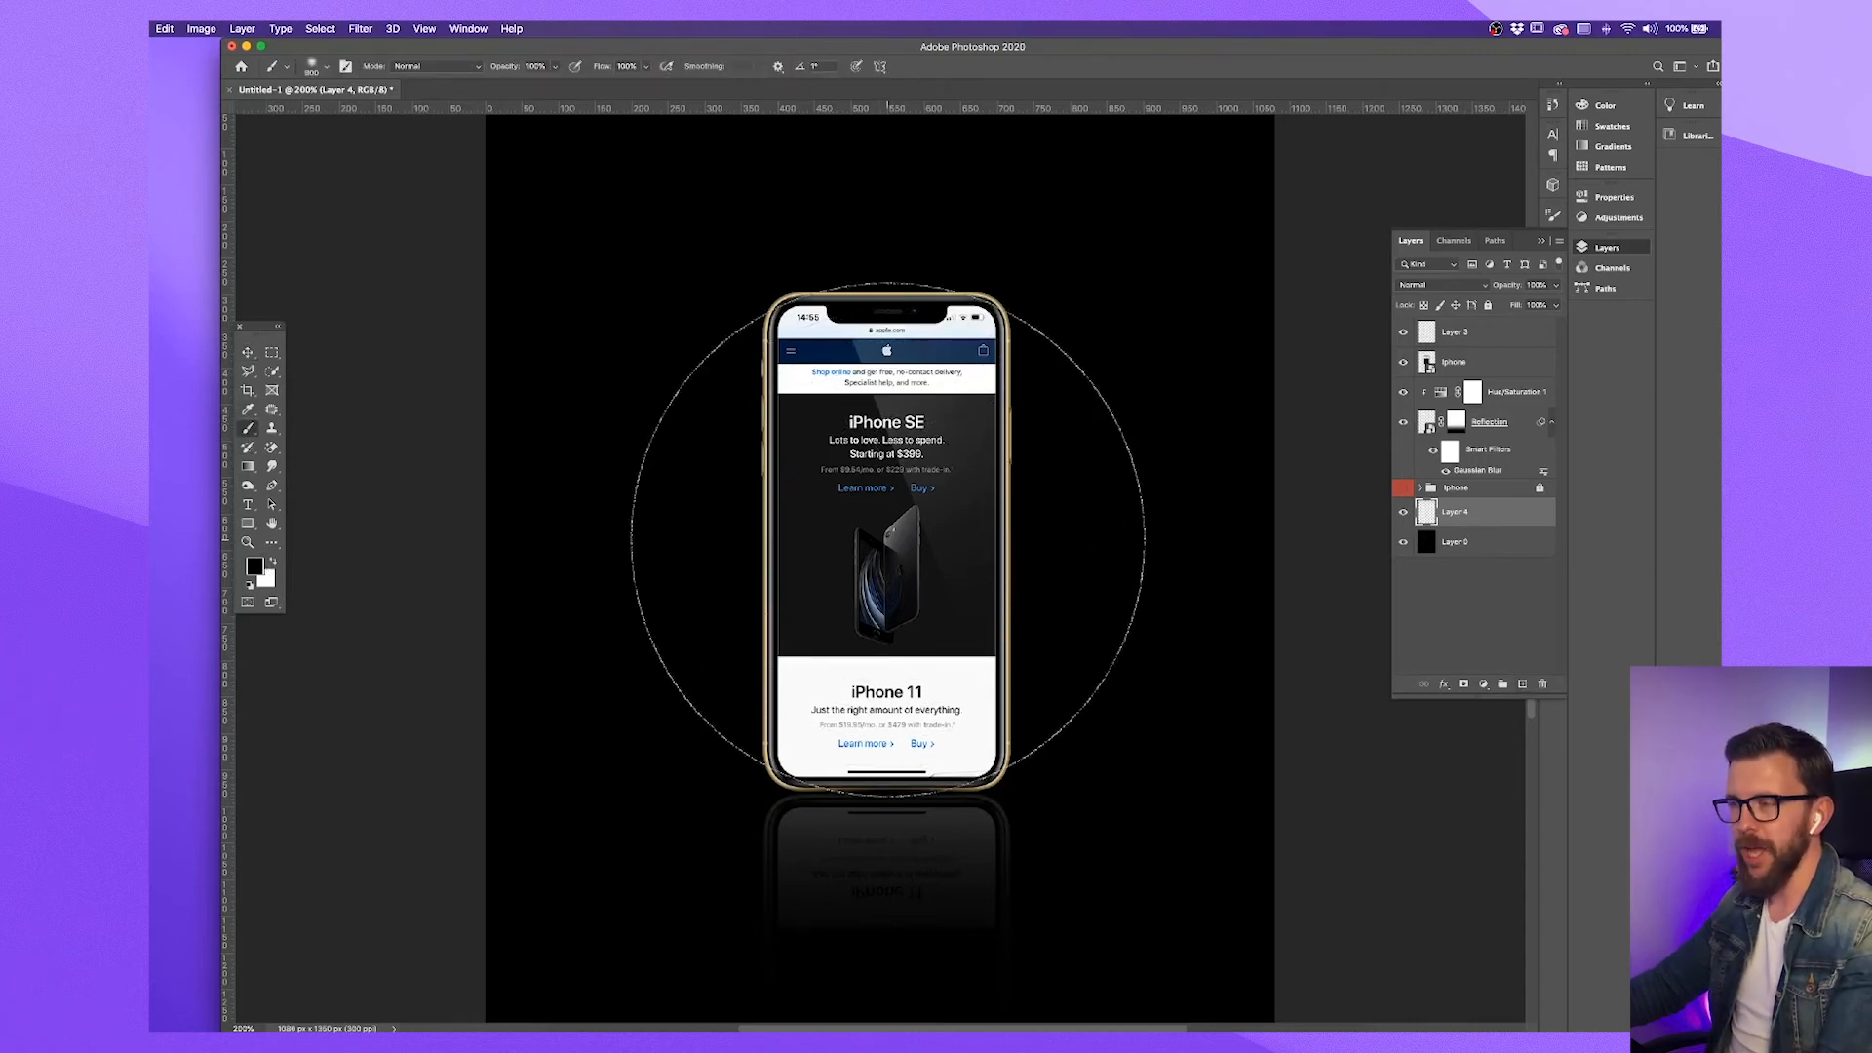
Sample the gold color of the phone frame's left edge as the foreground color
left_click(248, 410)
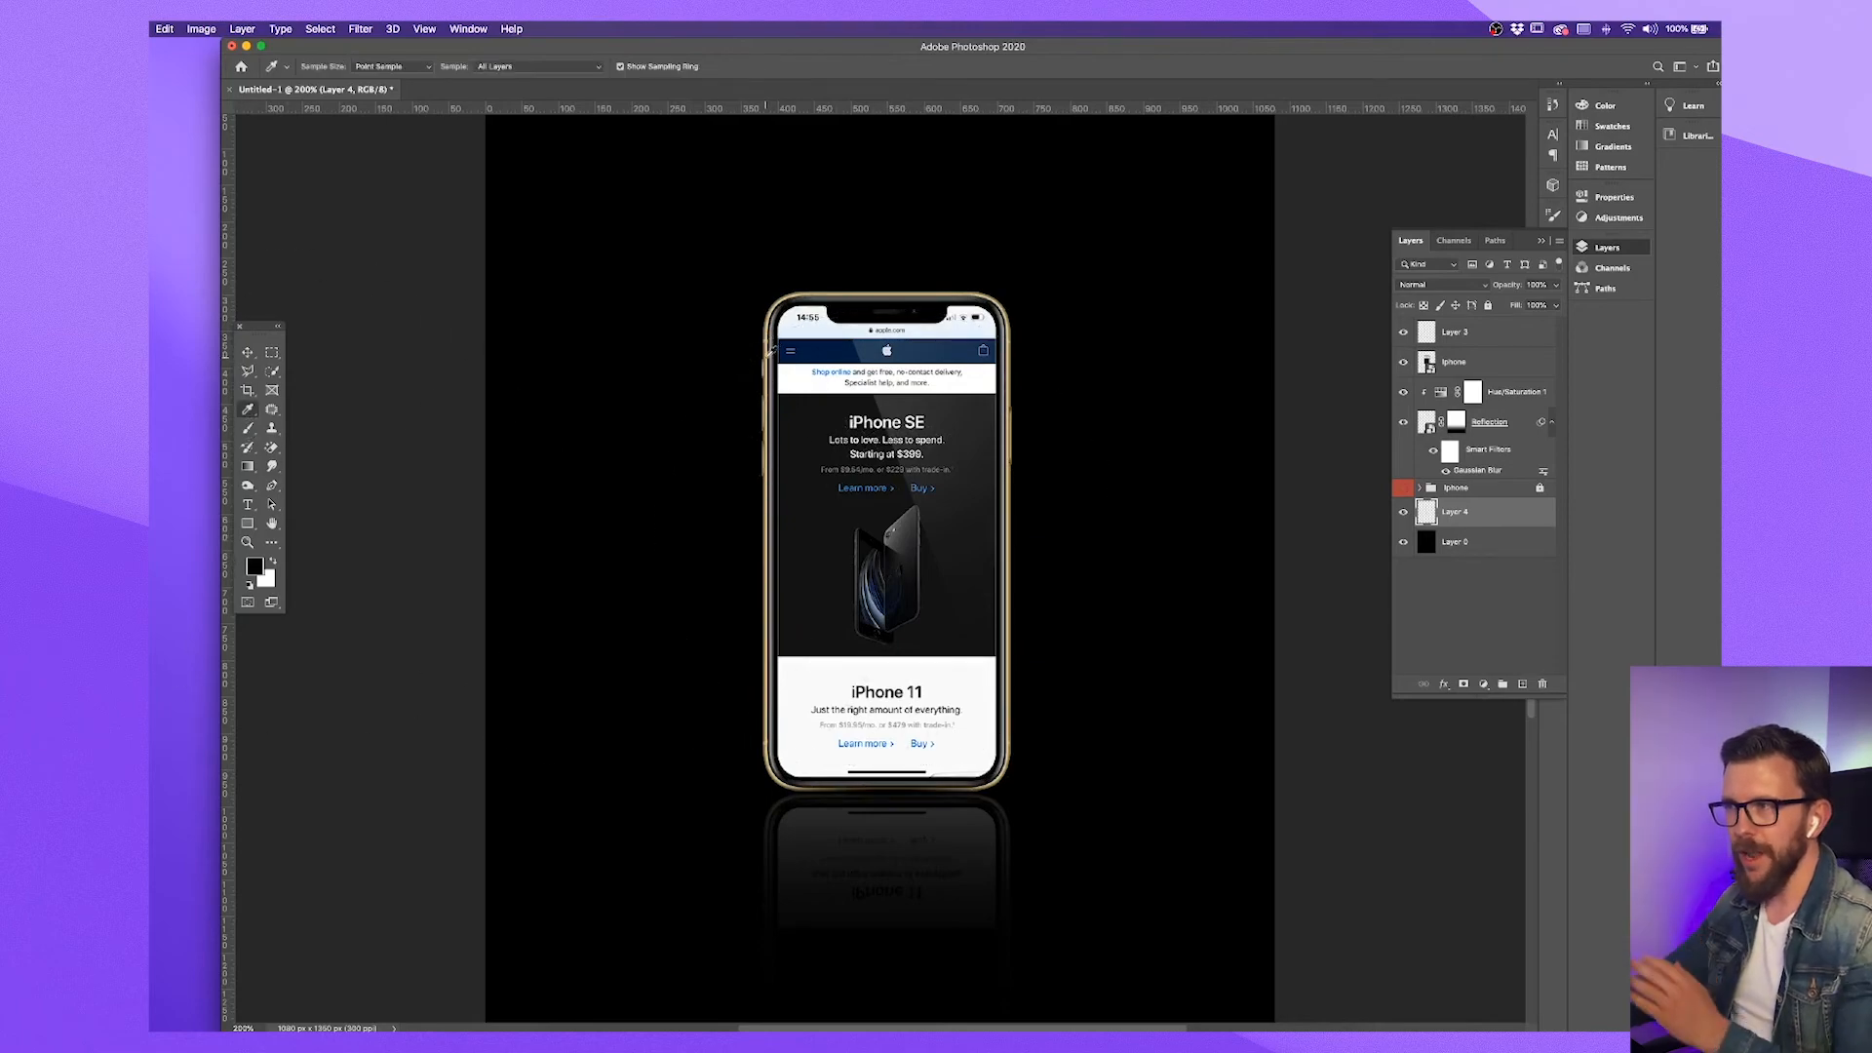
key("super+plus")
key("super+plus")
key("super+plus")
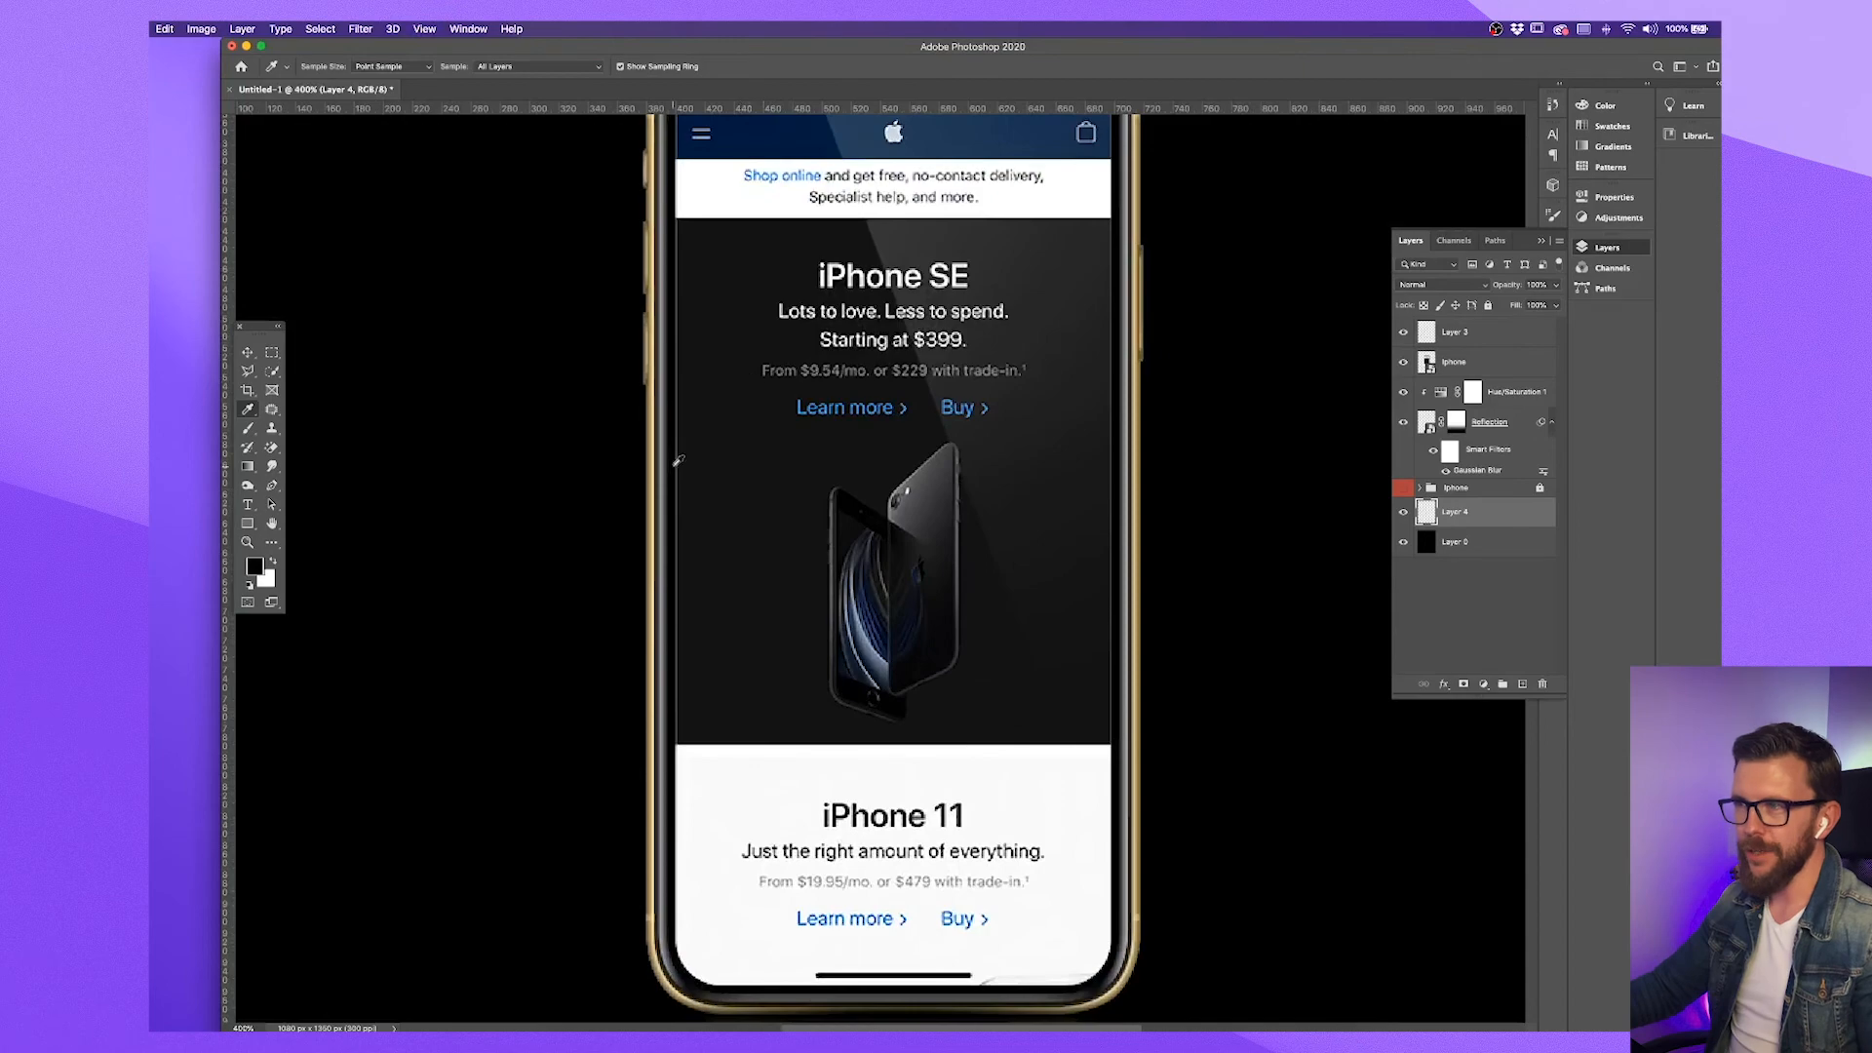
left_click(652, 440)
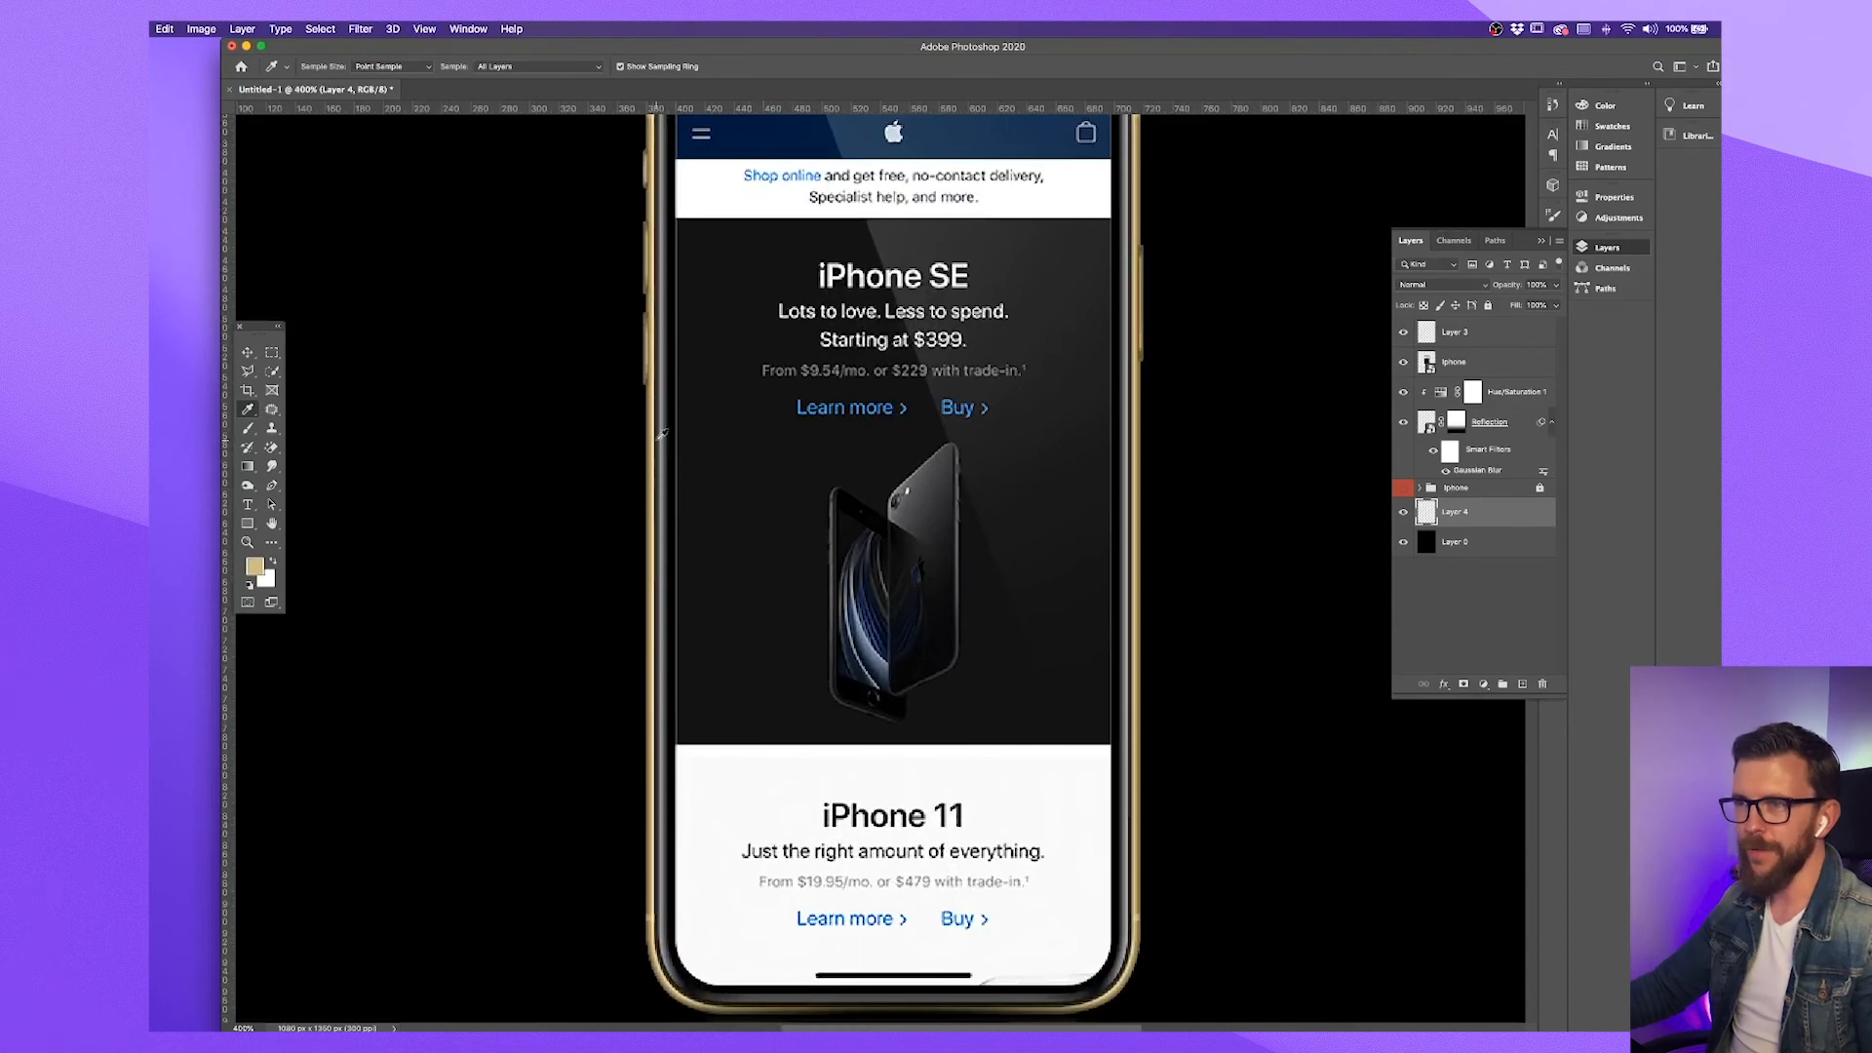
key("super+minus")
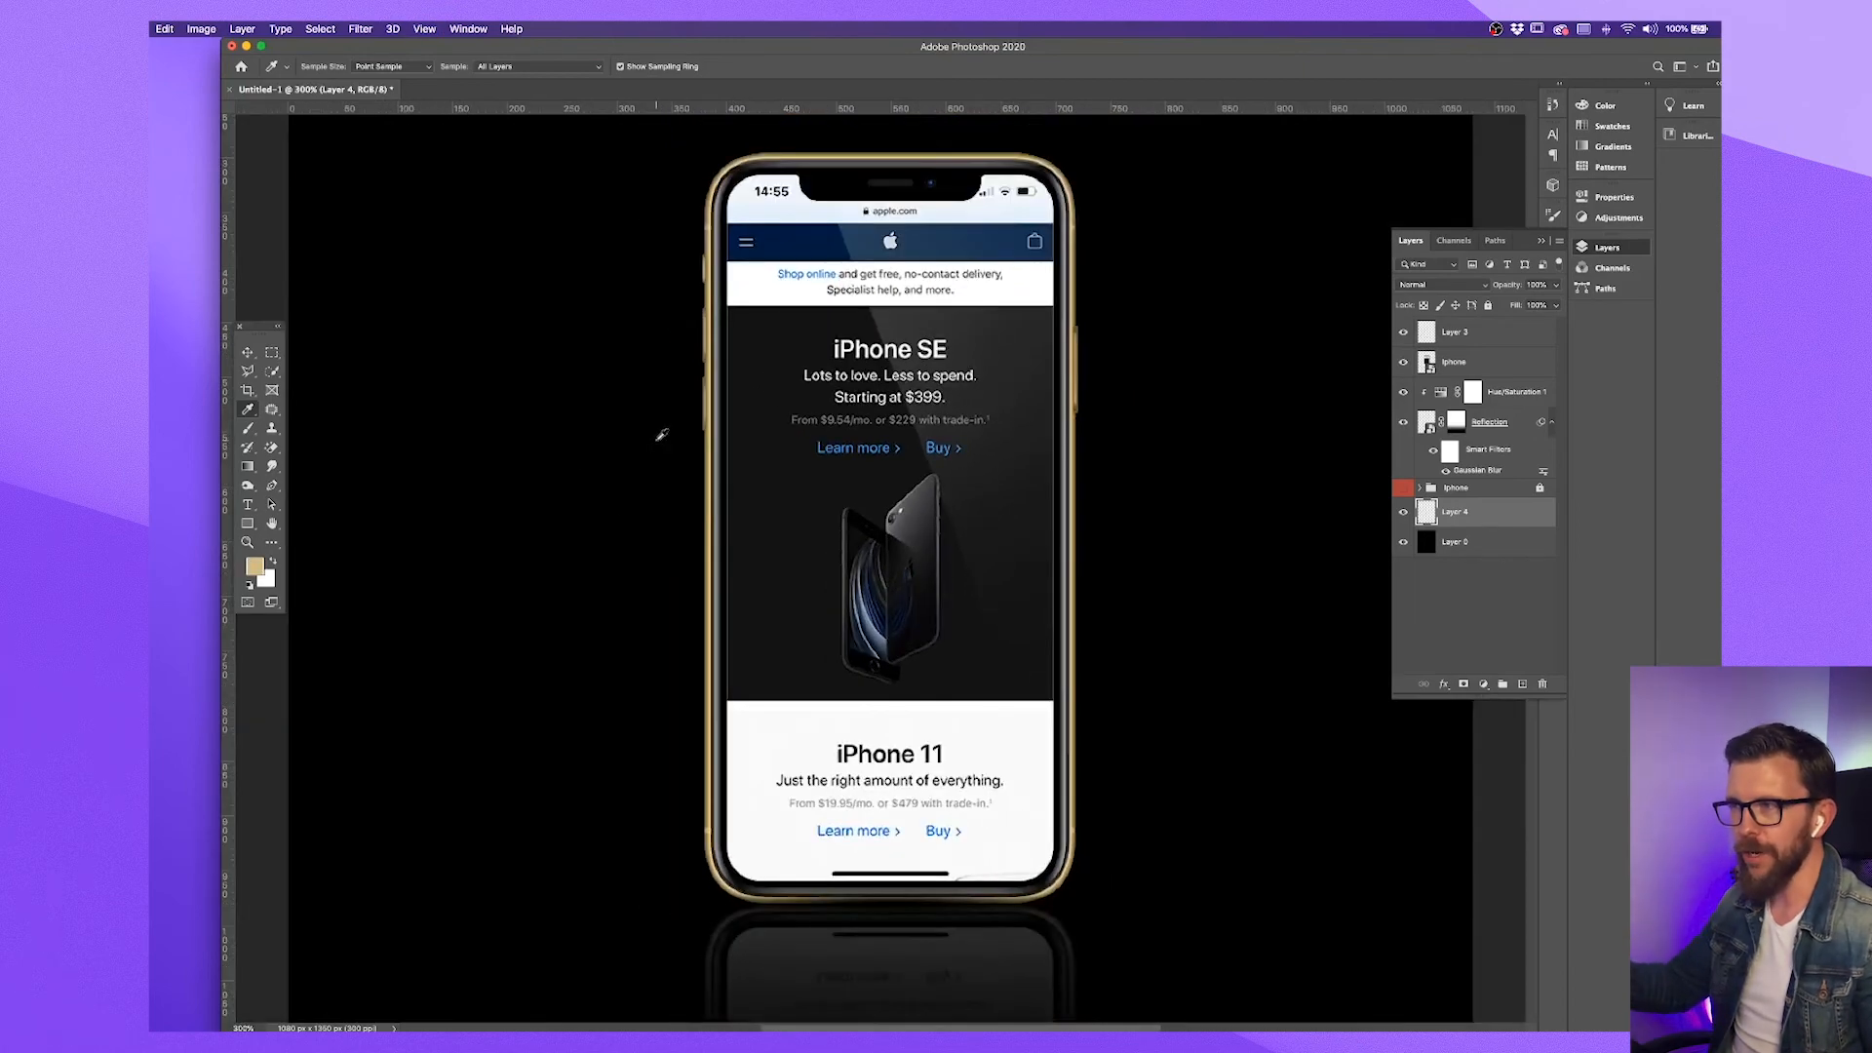
key("super+minus")
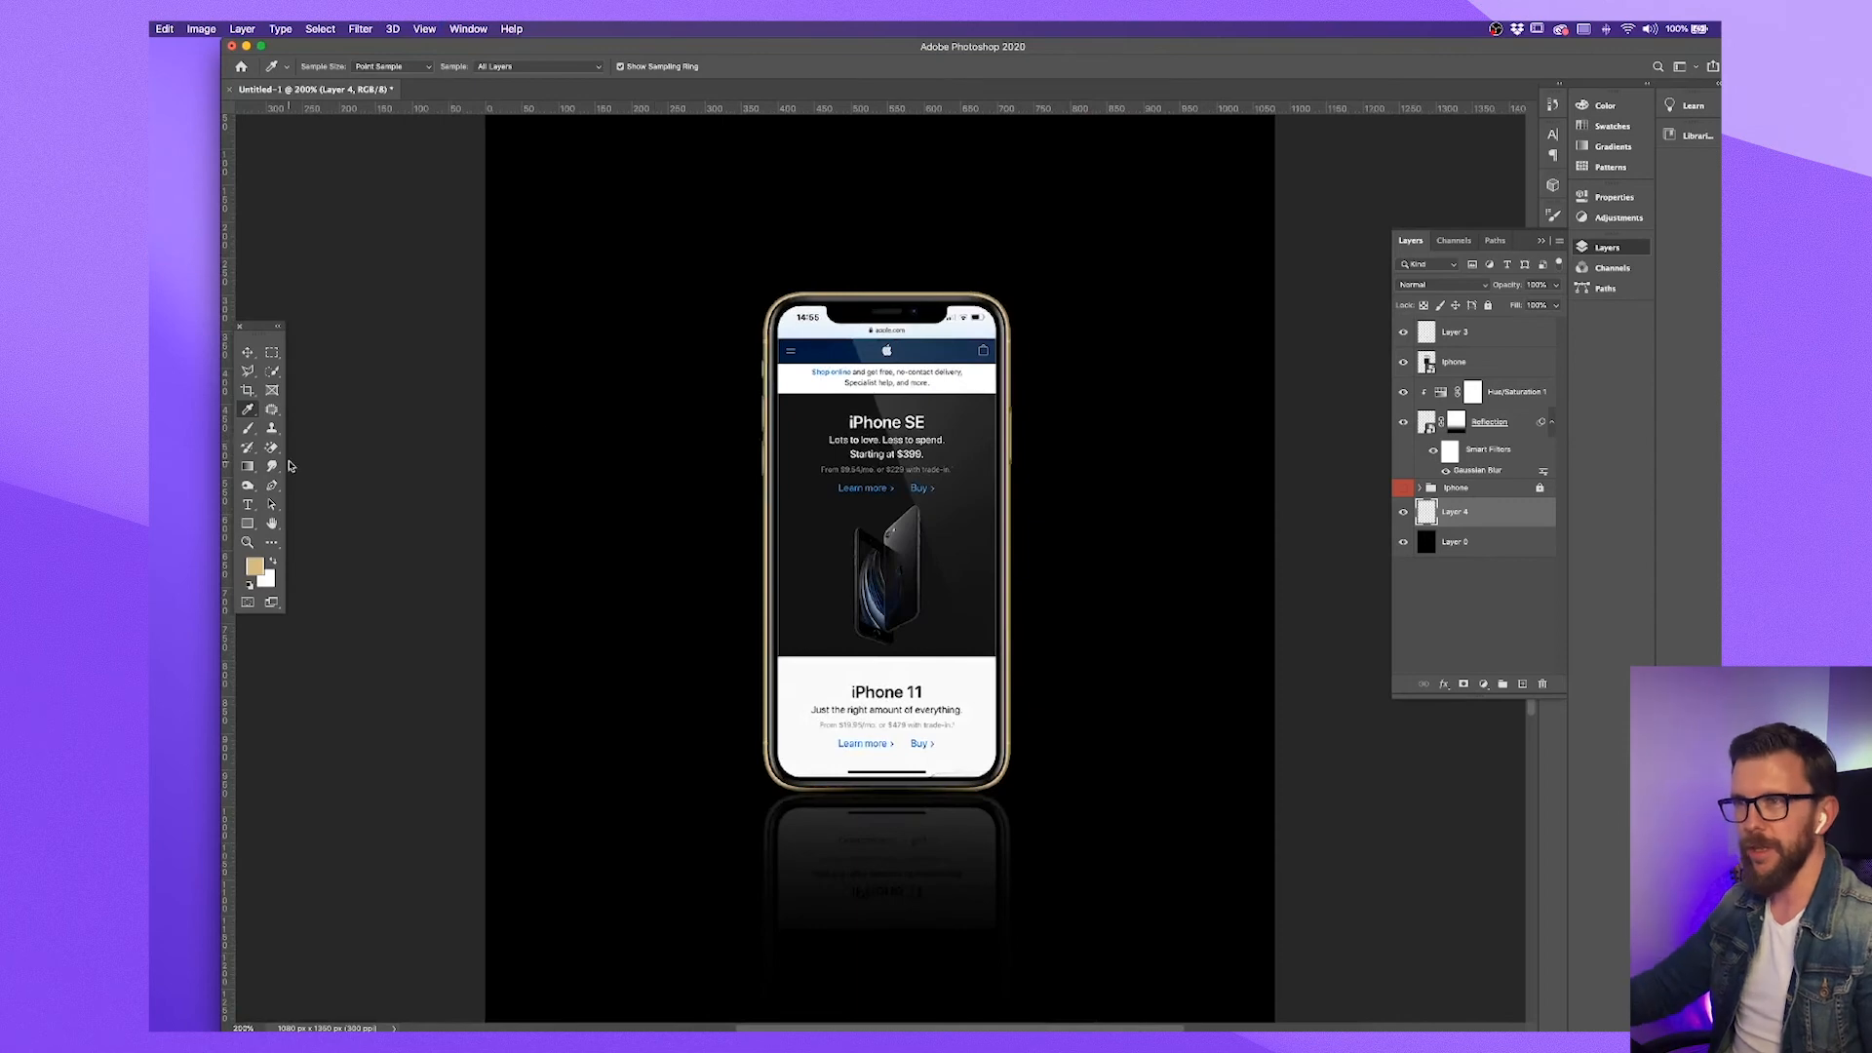
Paint a single gold glow behind the center of the phone with a soft brush of about 900 px
left_click(247, 427)
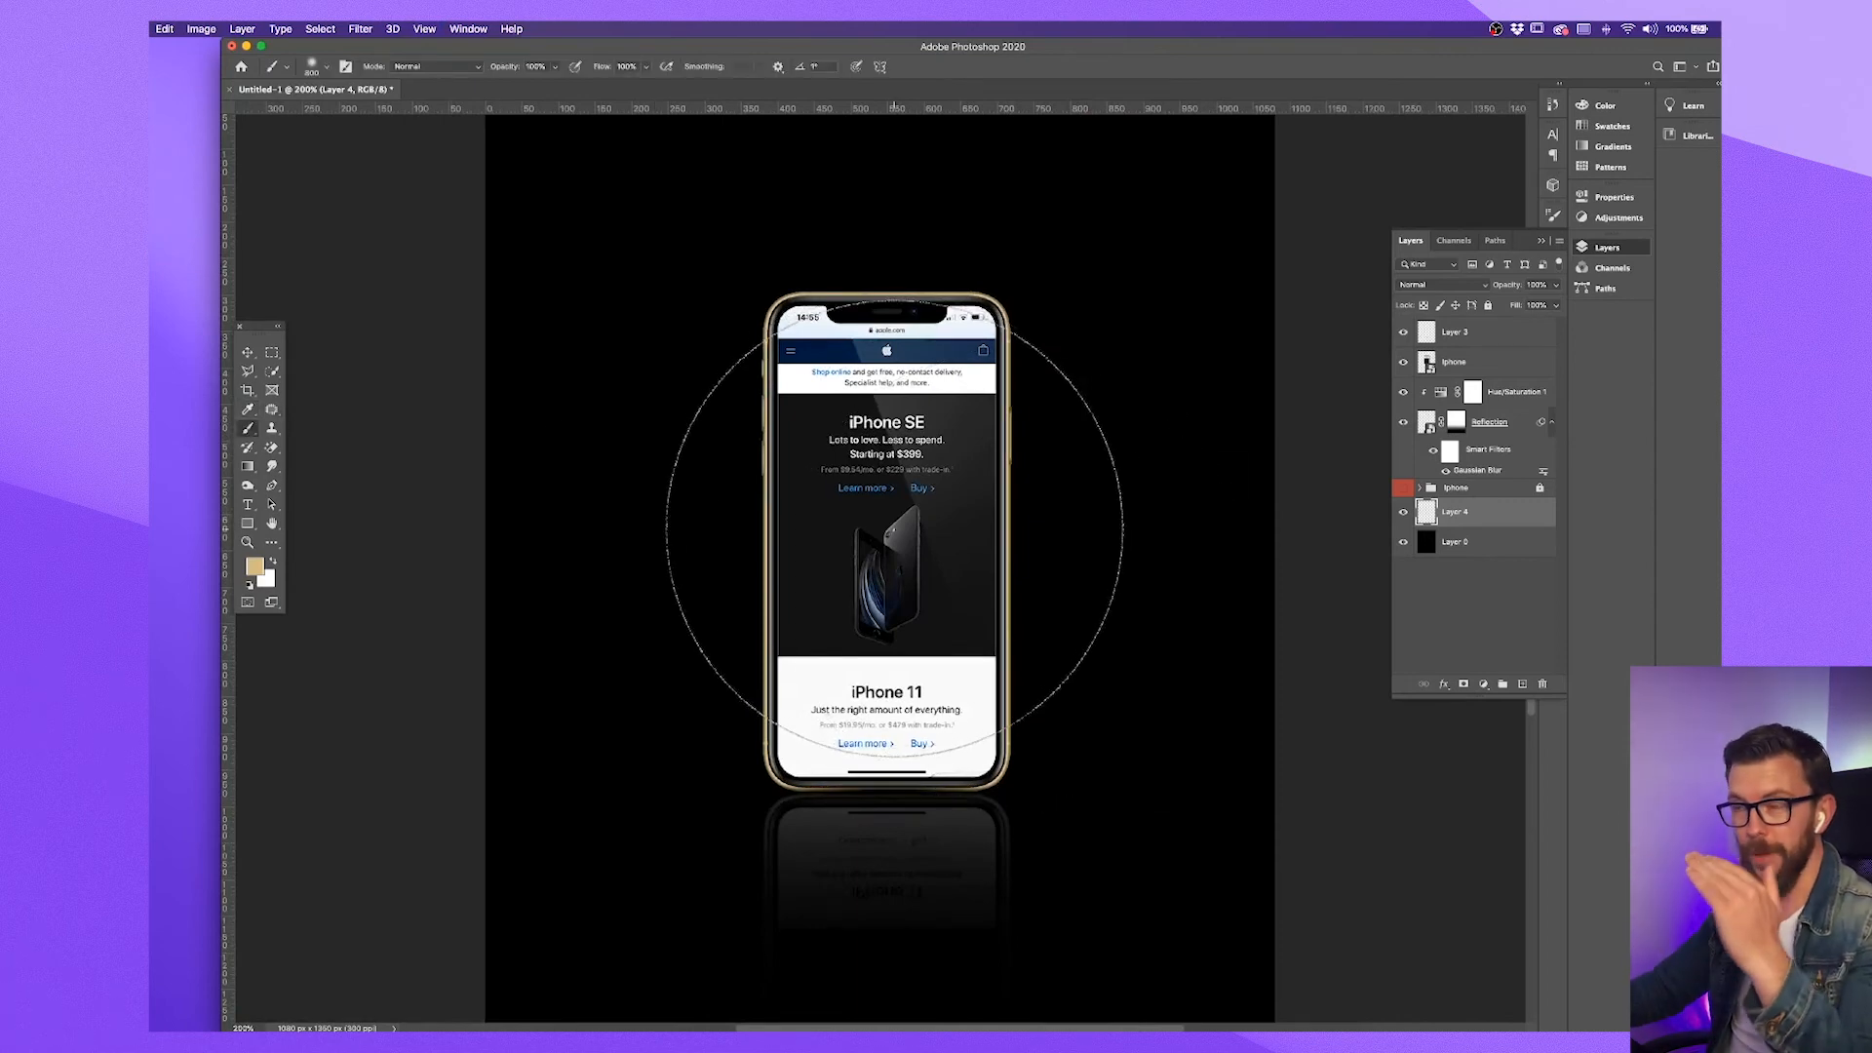
key("super+minus")
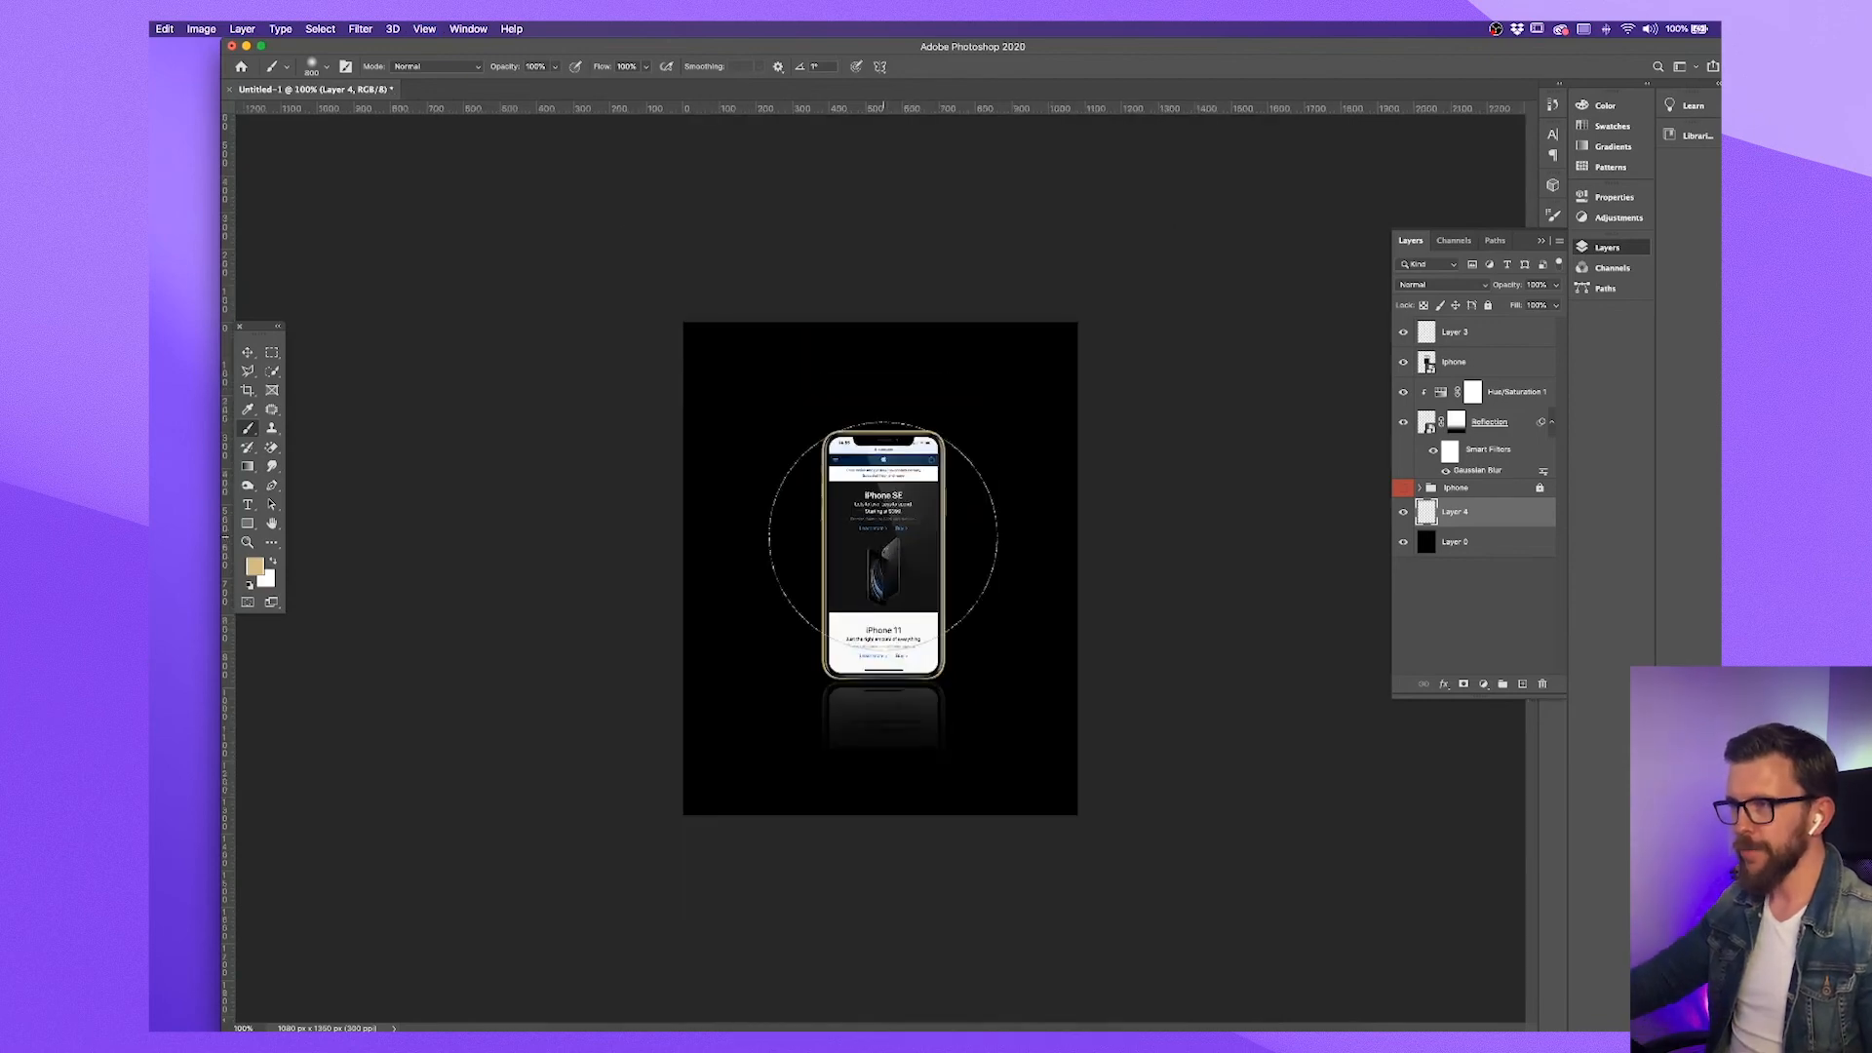
key("bracketright")
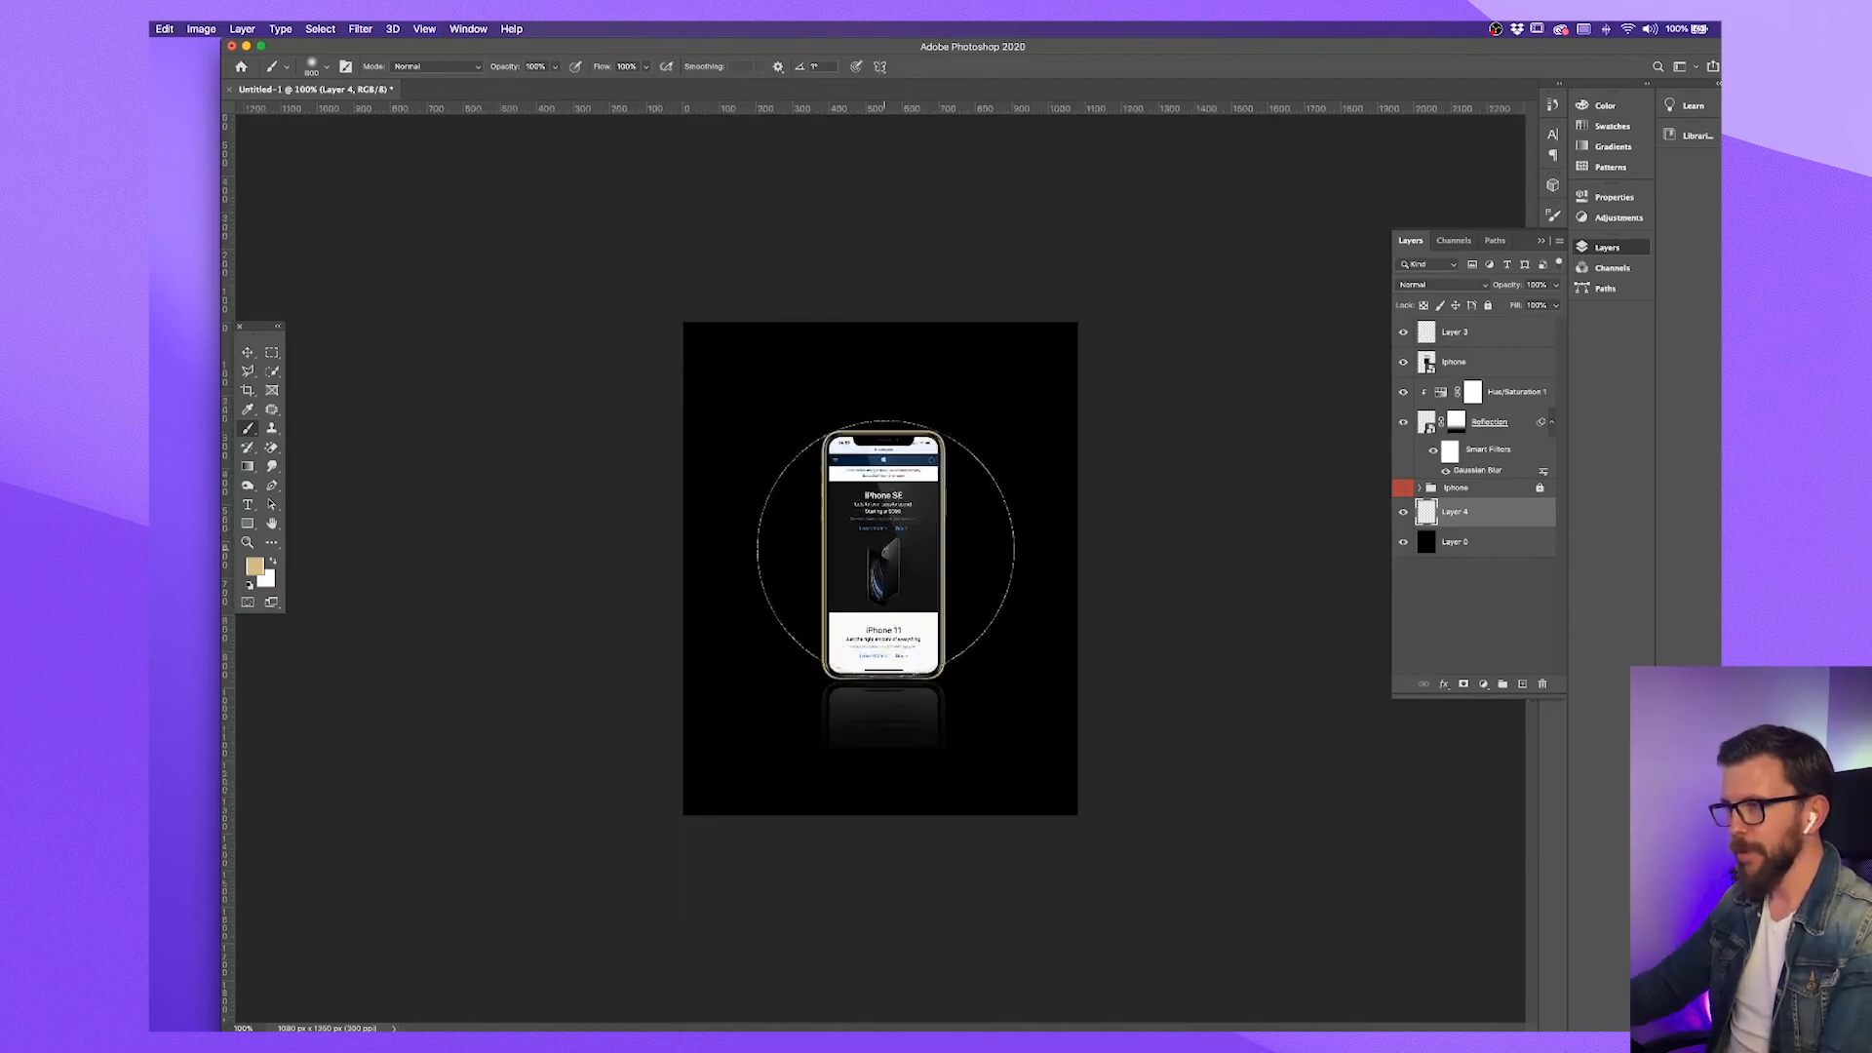
left_click(888, 548)
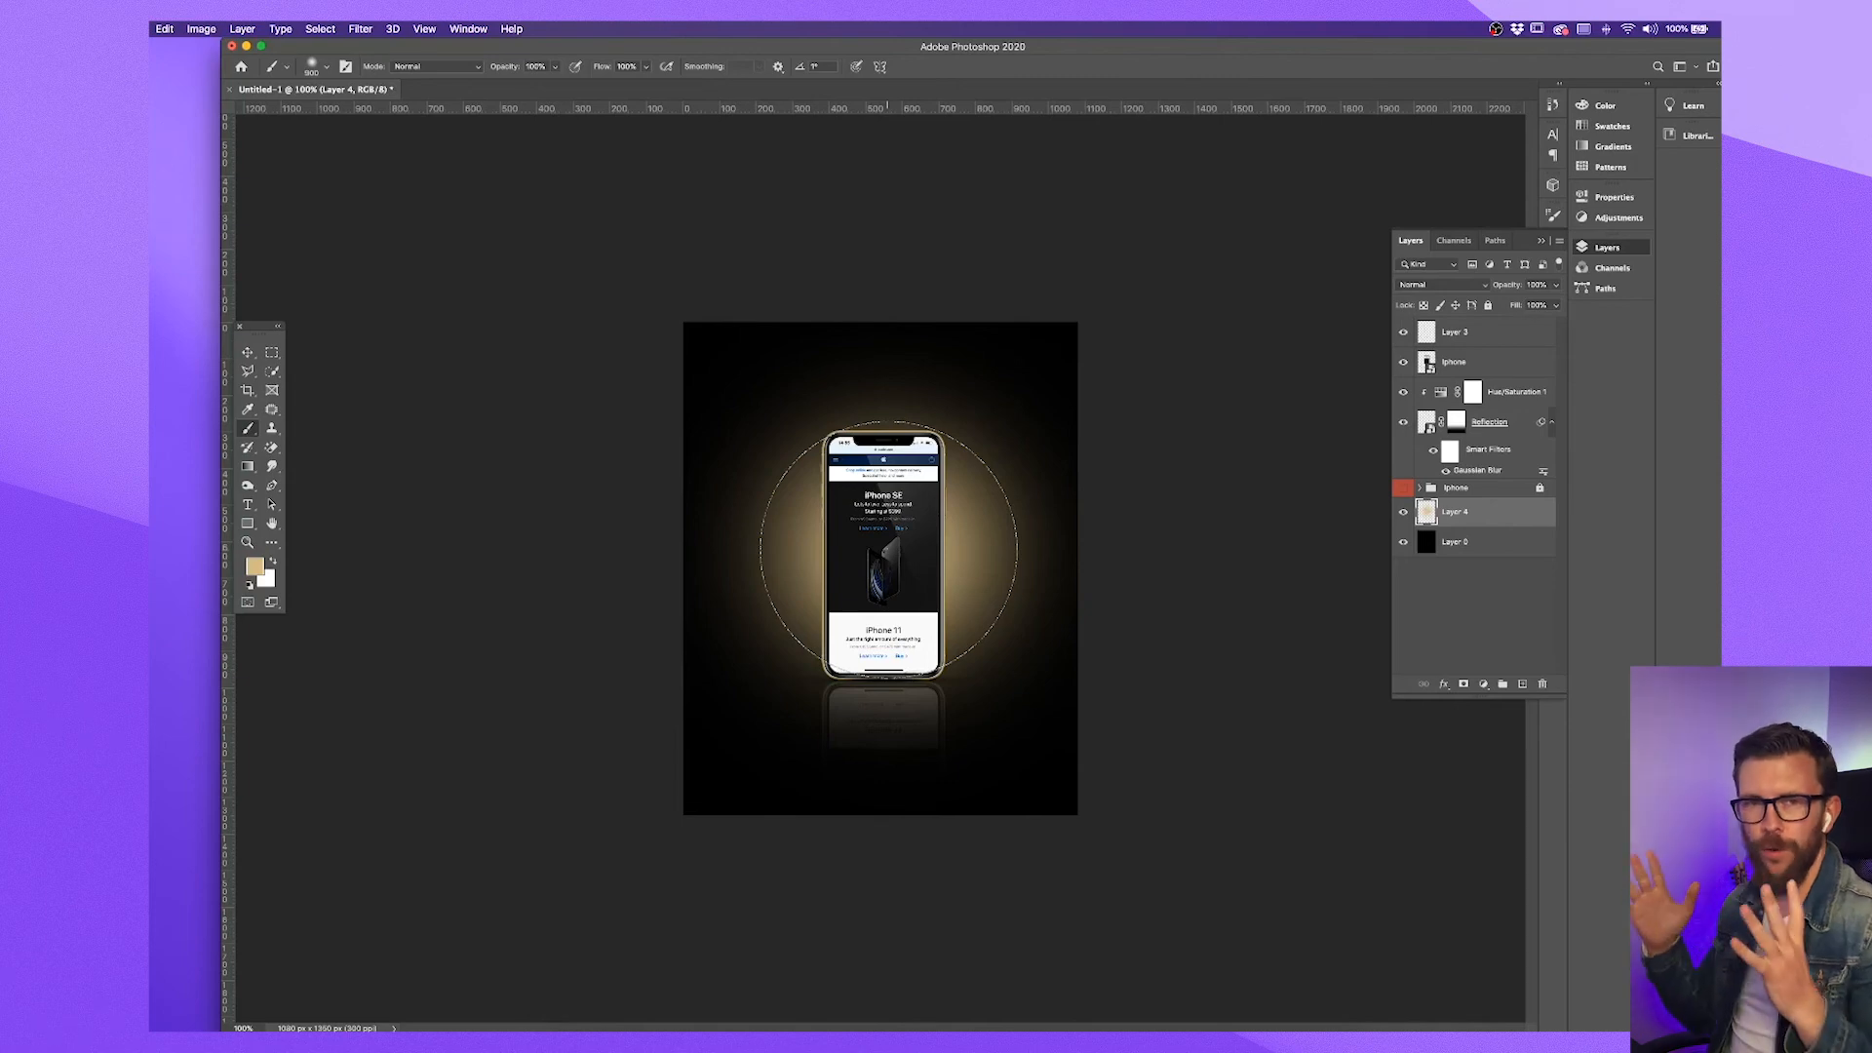
key("super+equal")
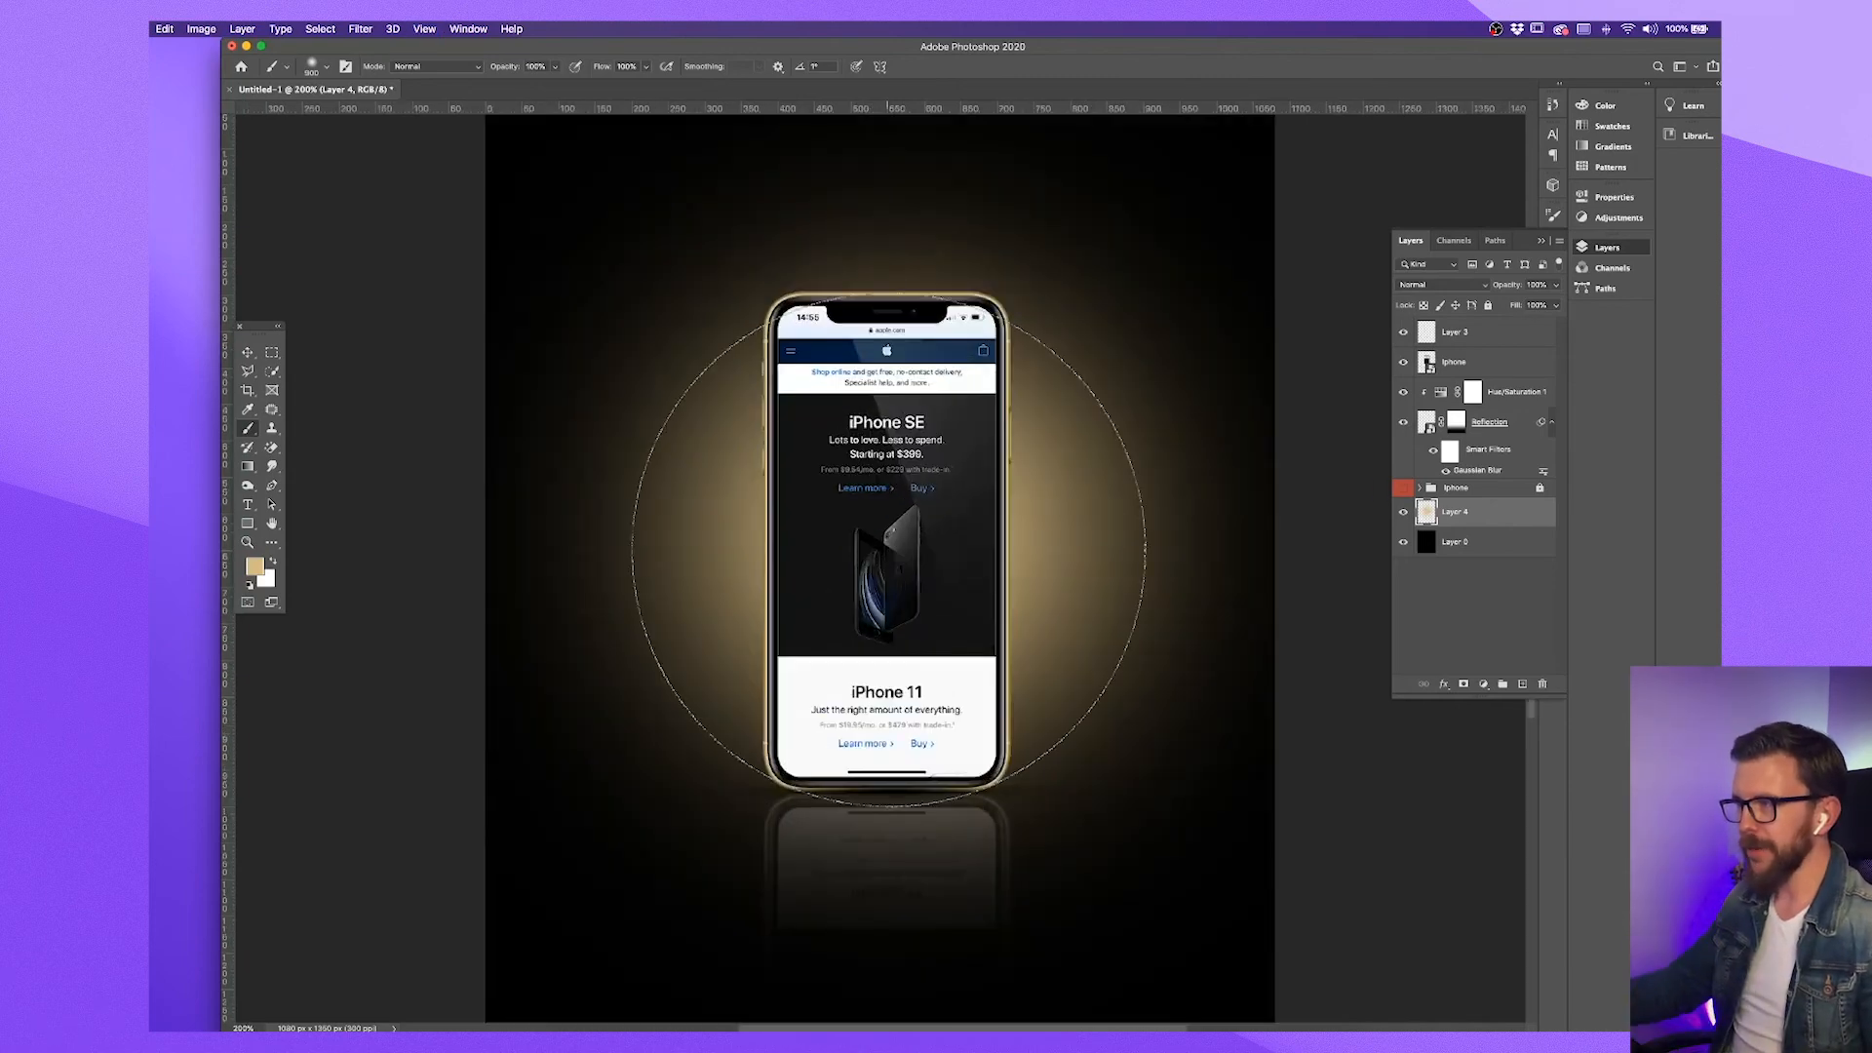
Lower the gold glow layer's opacity to 50%
left_click(1555, 284)
left_click_drag(1554, 304, 1524, 307)
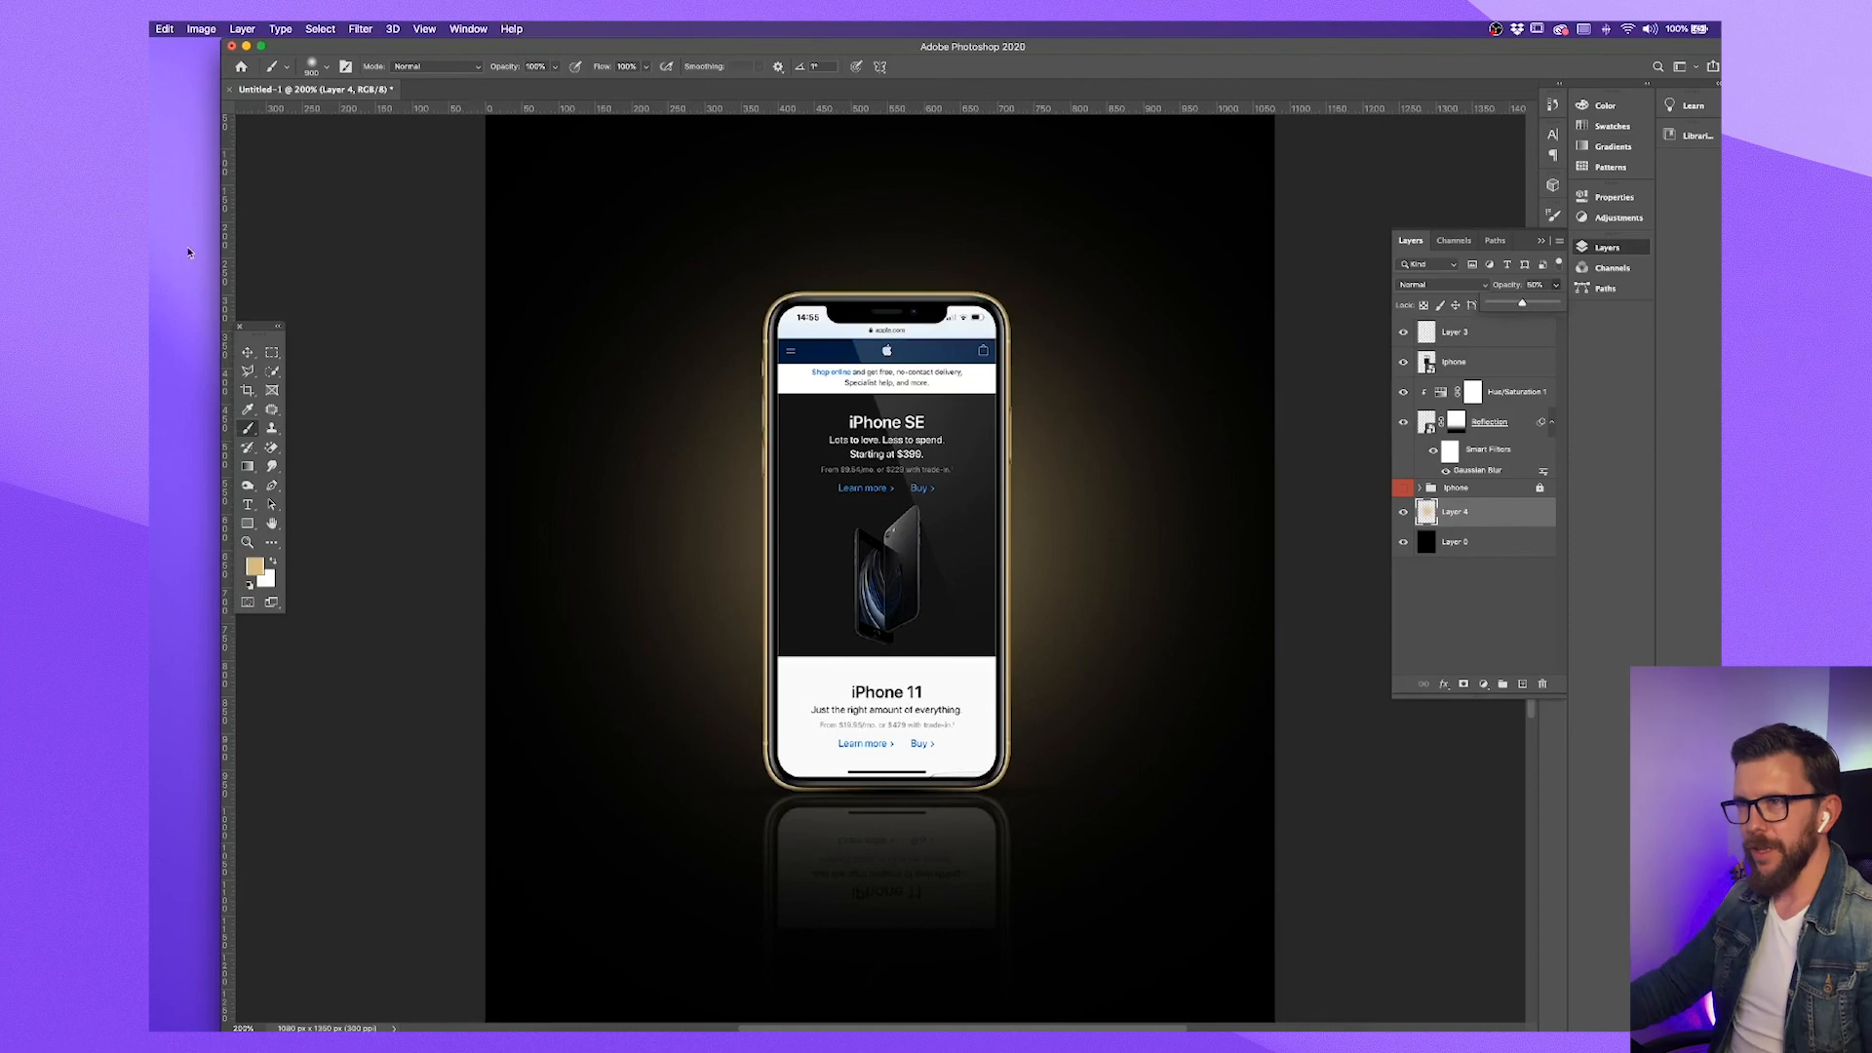
left_click(248, 352)
key("super+minus")
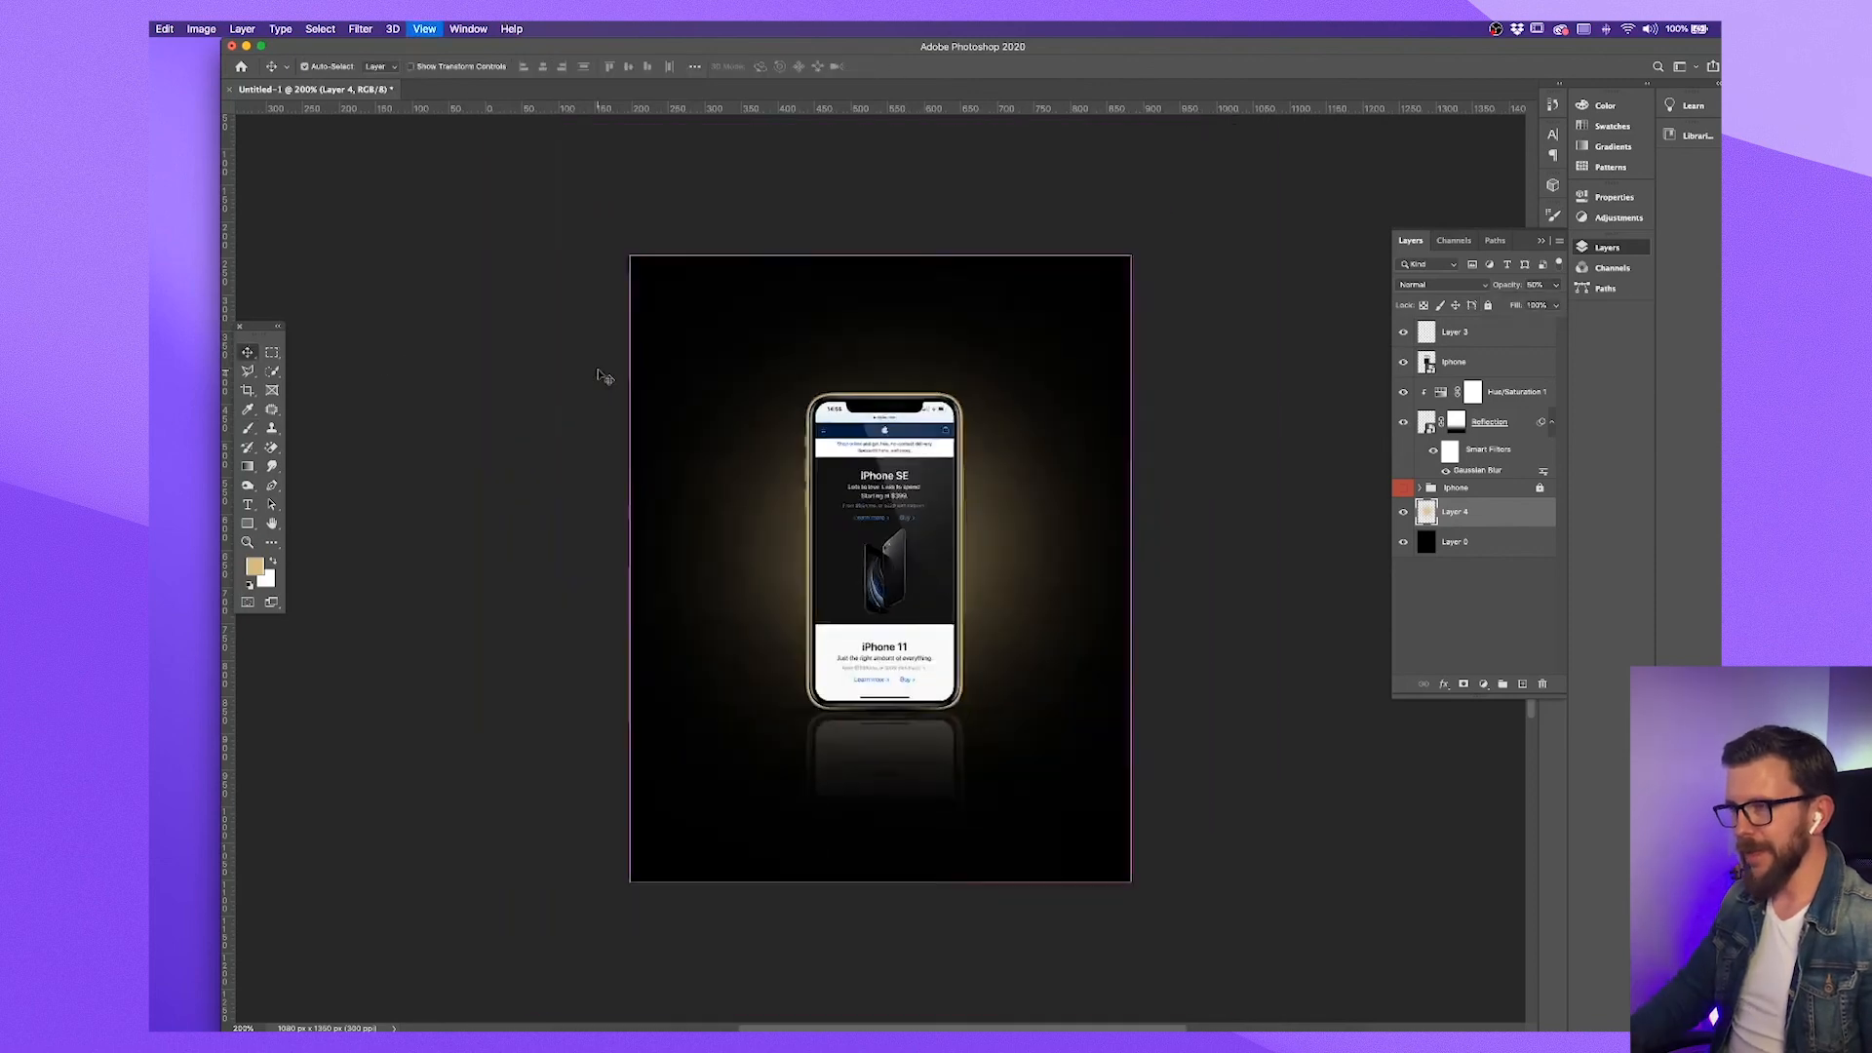
key("super+plus")
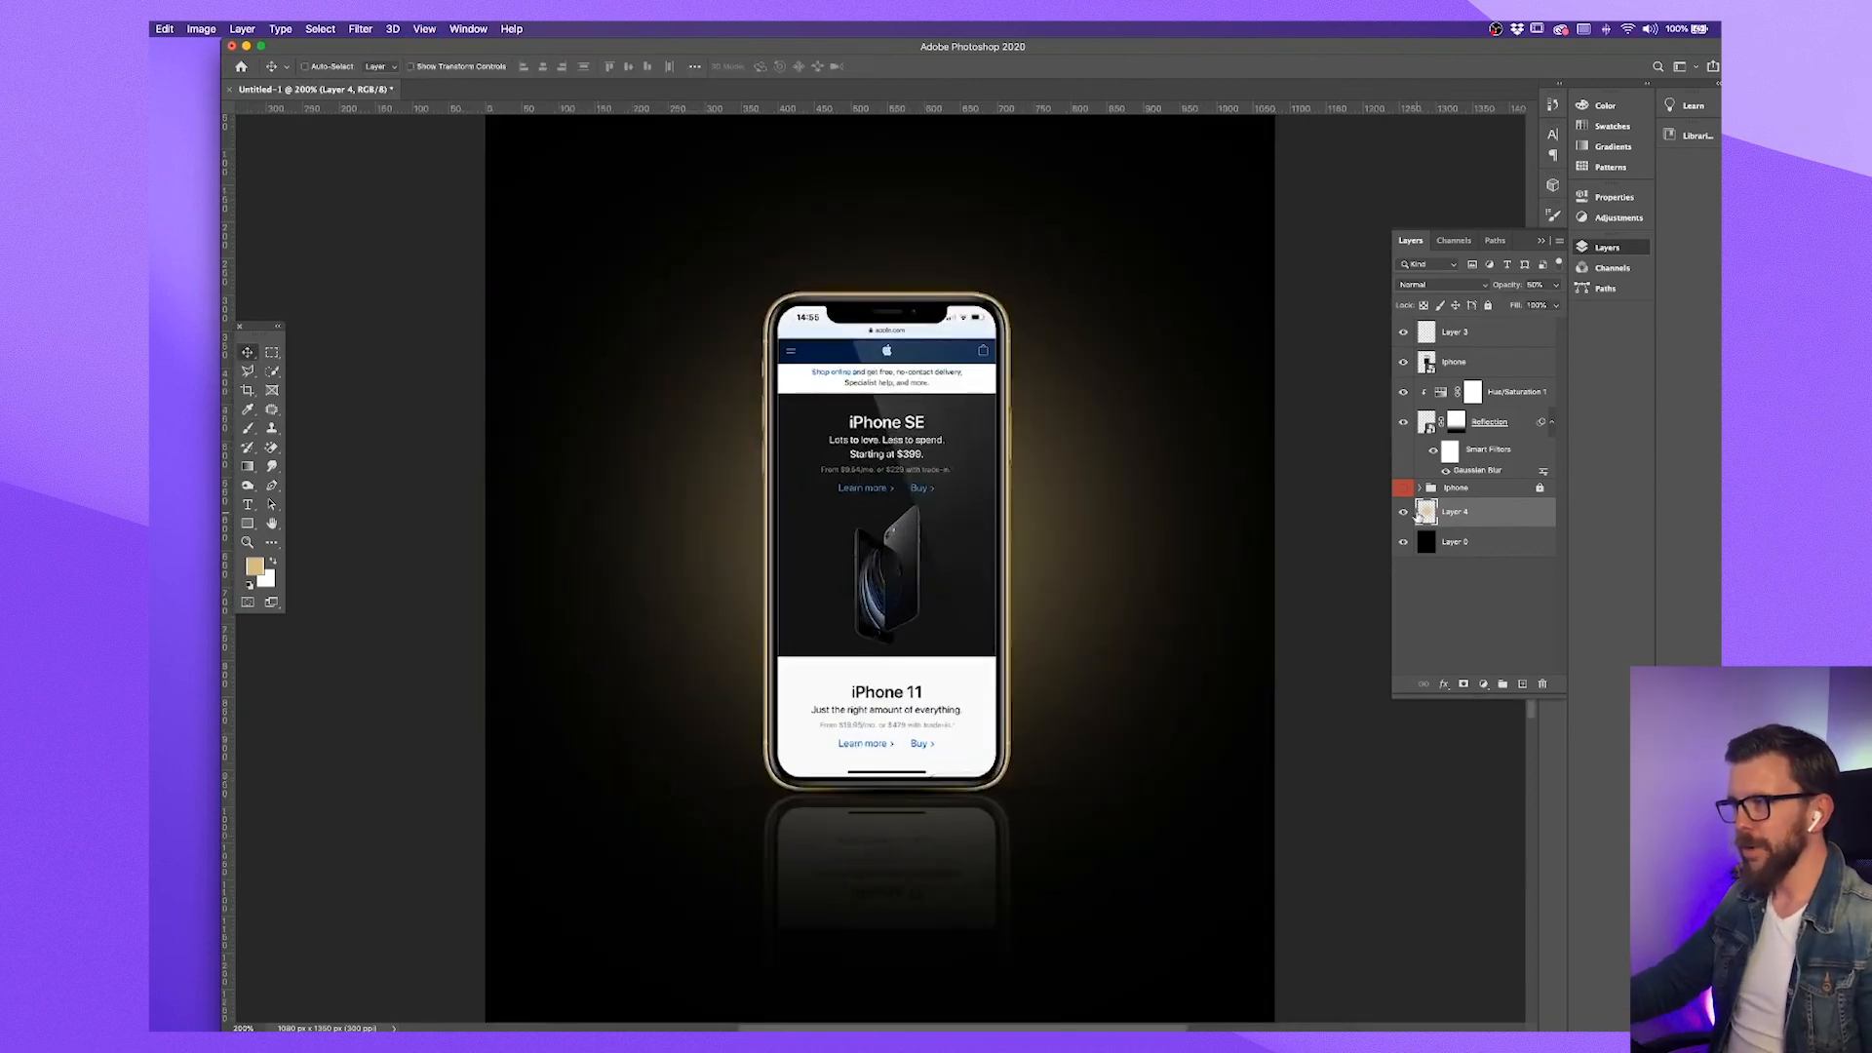
Review each layer's contribution by hiding all layers, then showing the phone, background, reflection, contact shadow and gold glow again
left_click(1403, 512)
left_click(1403, 421)
left_click(1404, 421)
left_click(1404, 362)
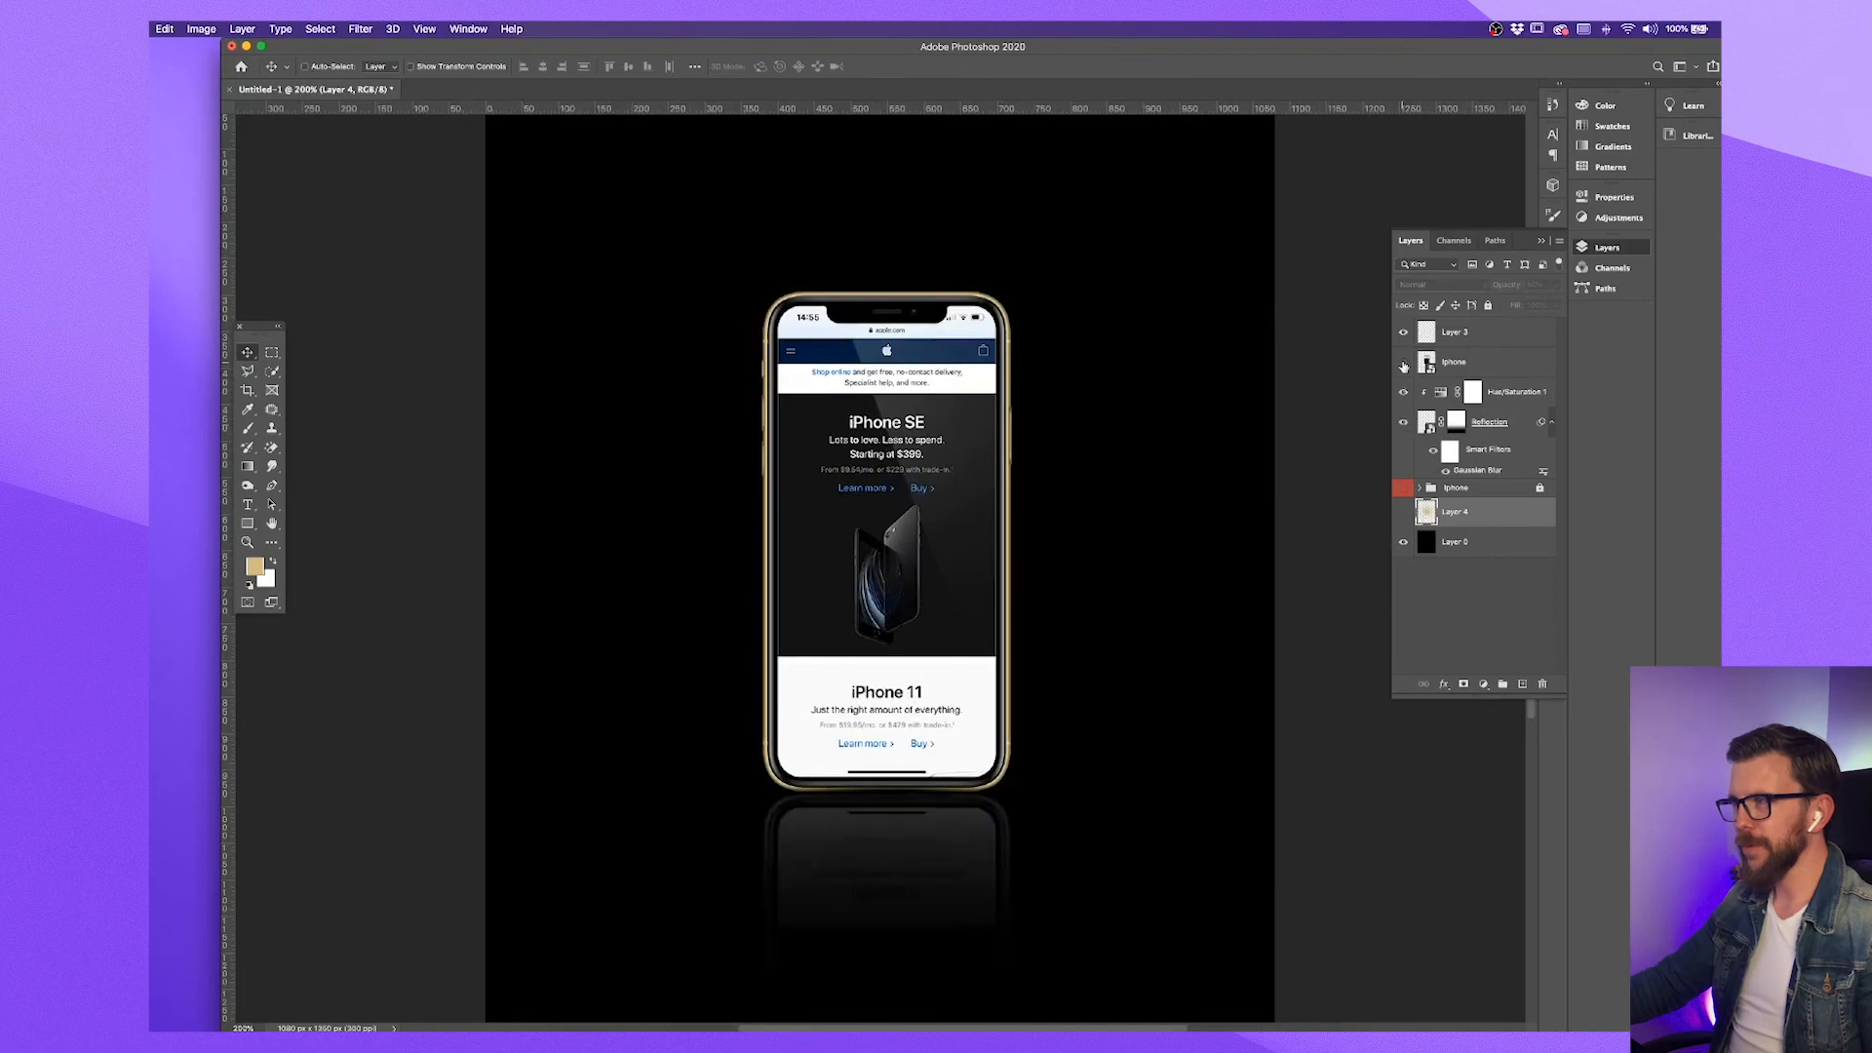
left_click(1404, 332)
left_click(1405, 542)
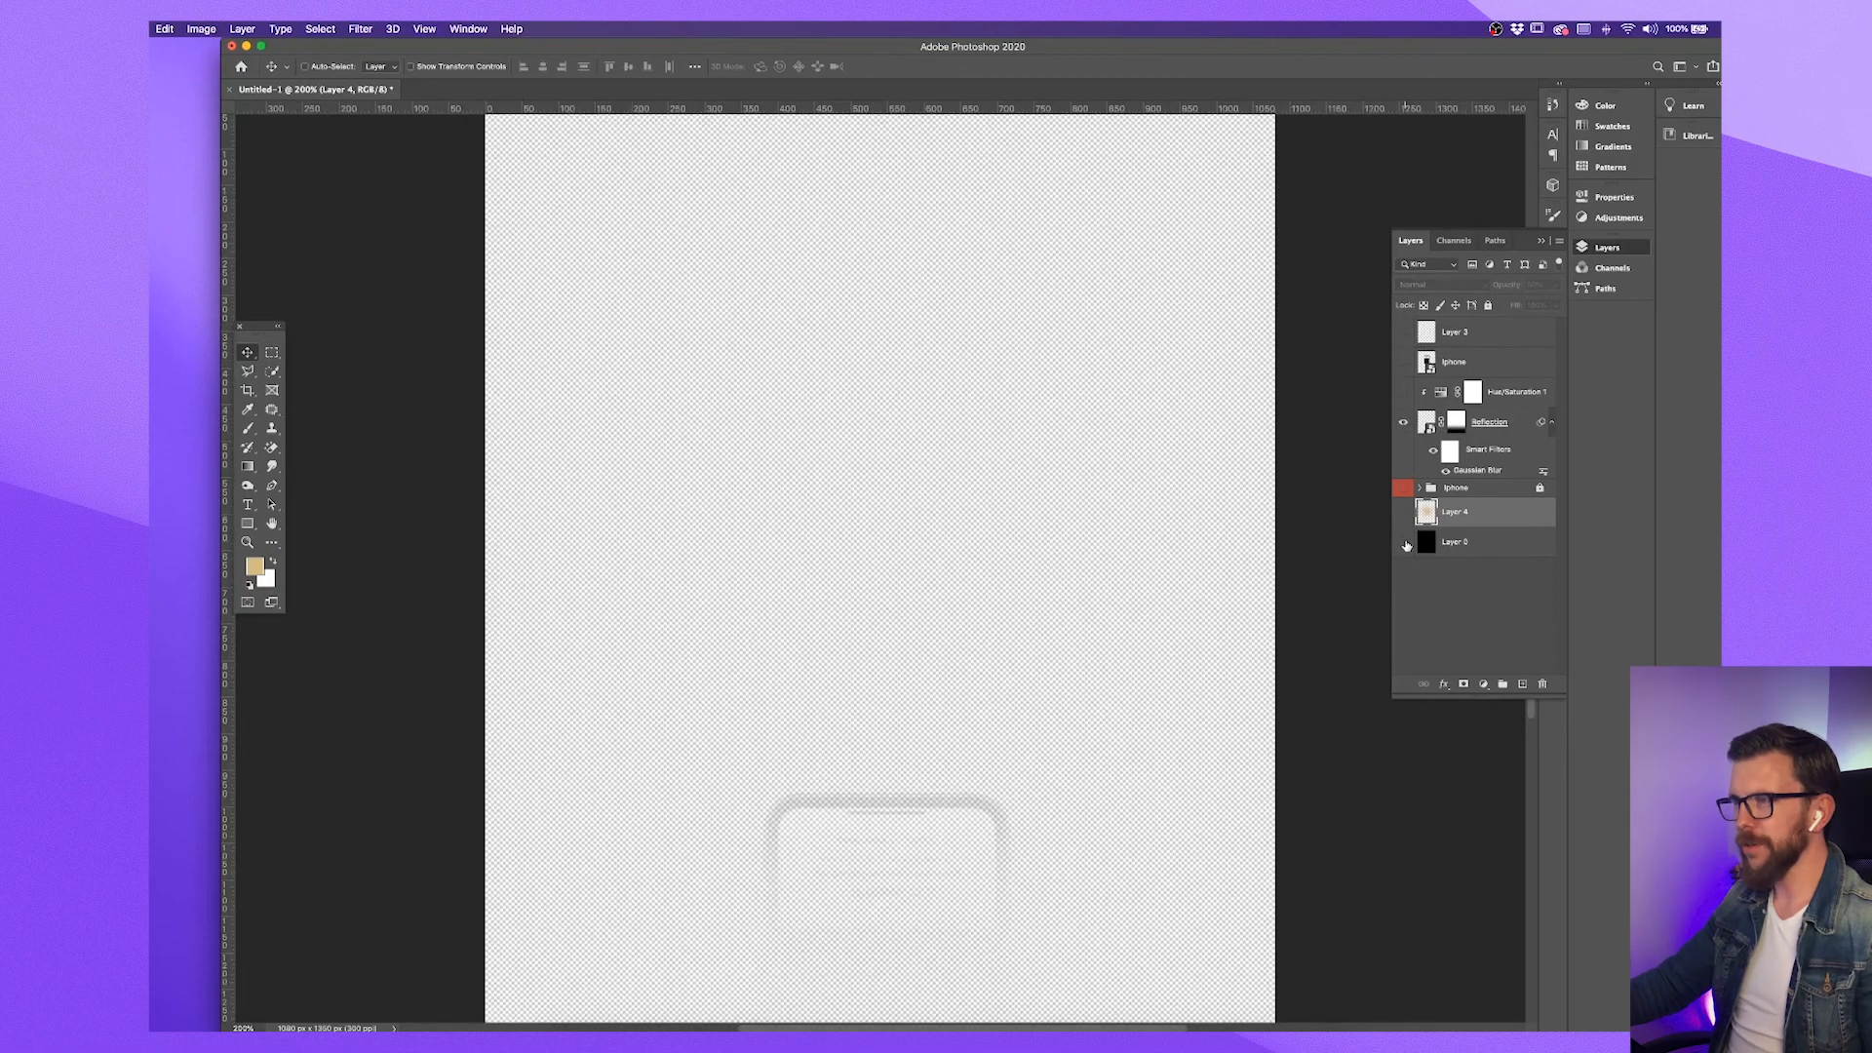
left_click(1404, 421)
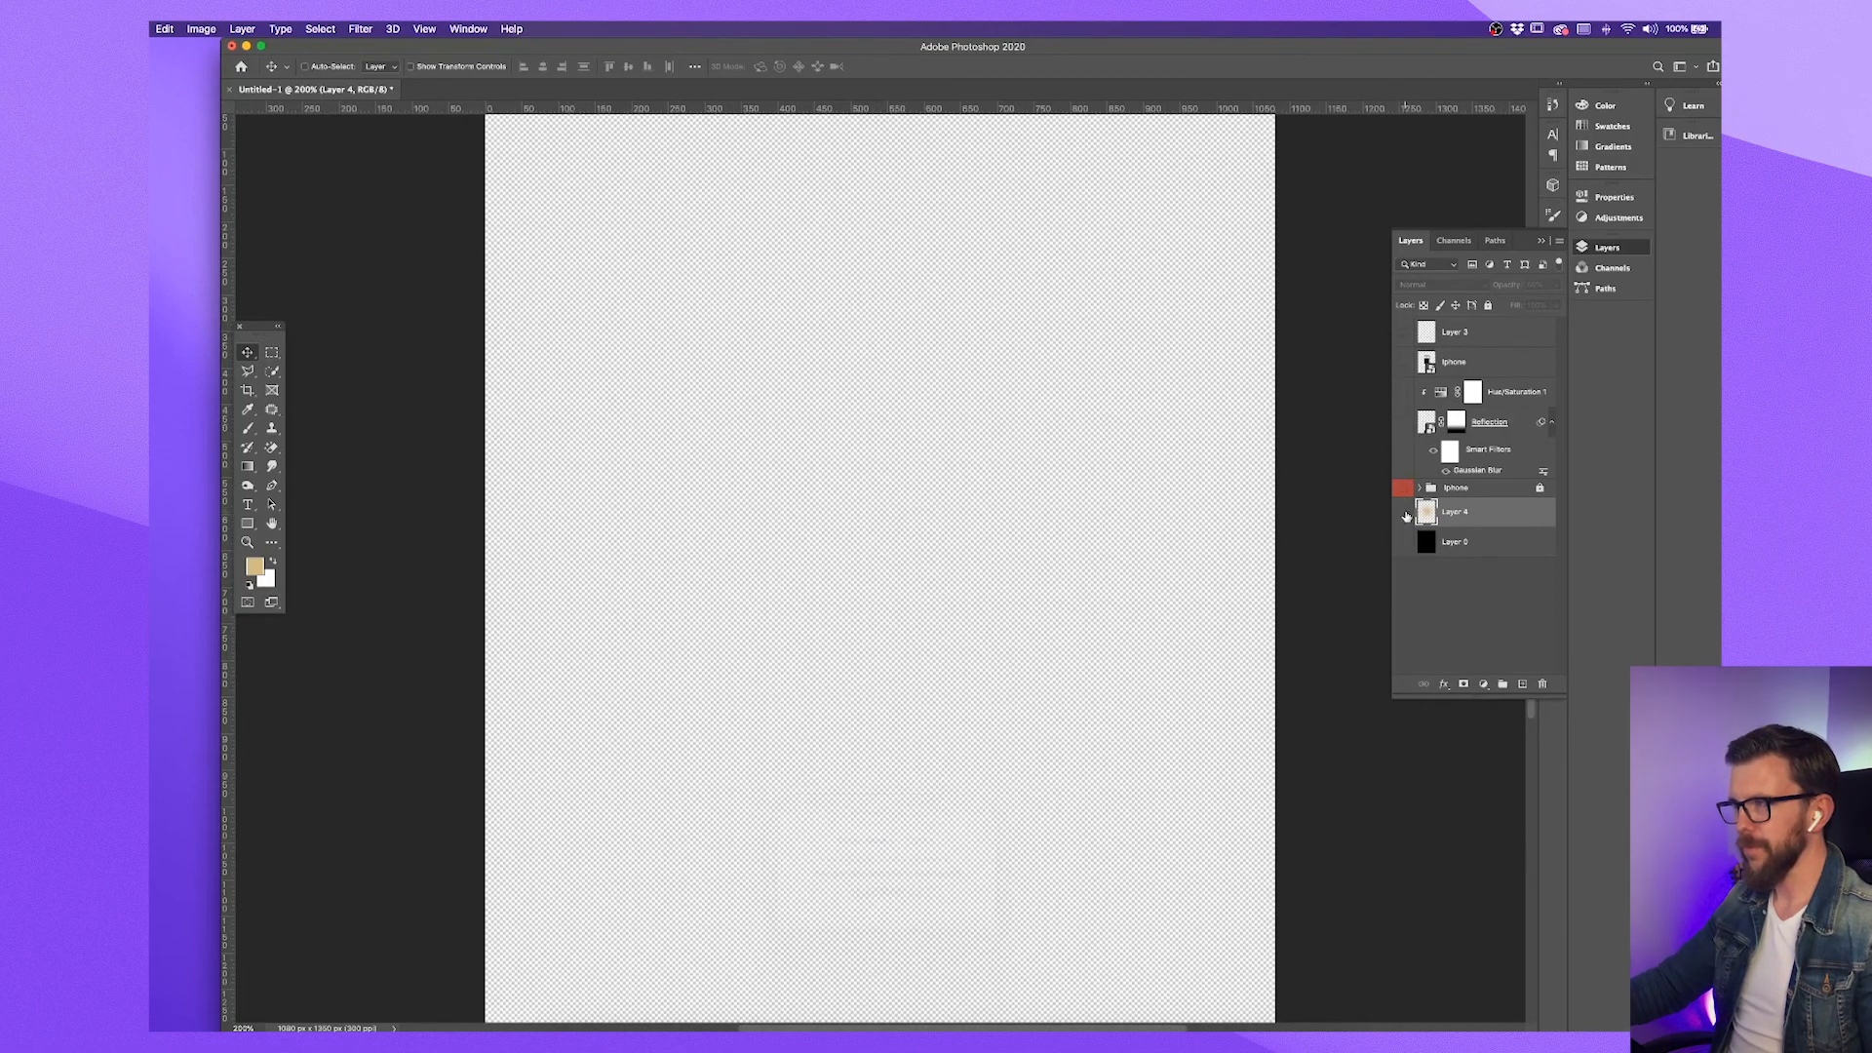
left_click(1405, 361)
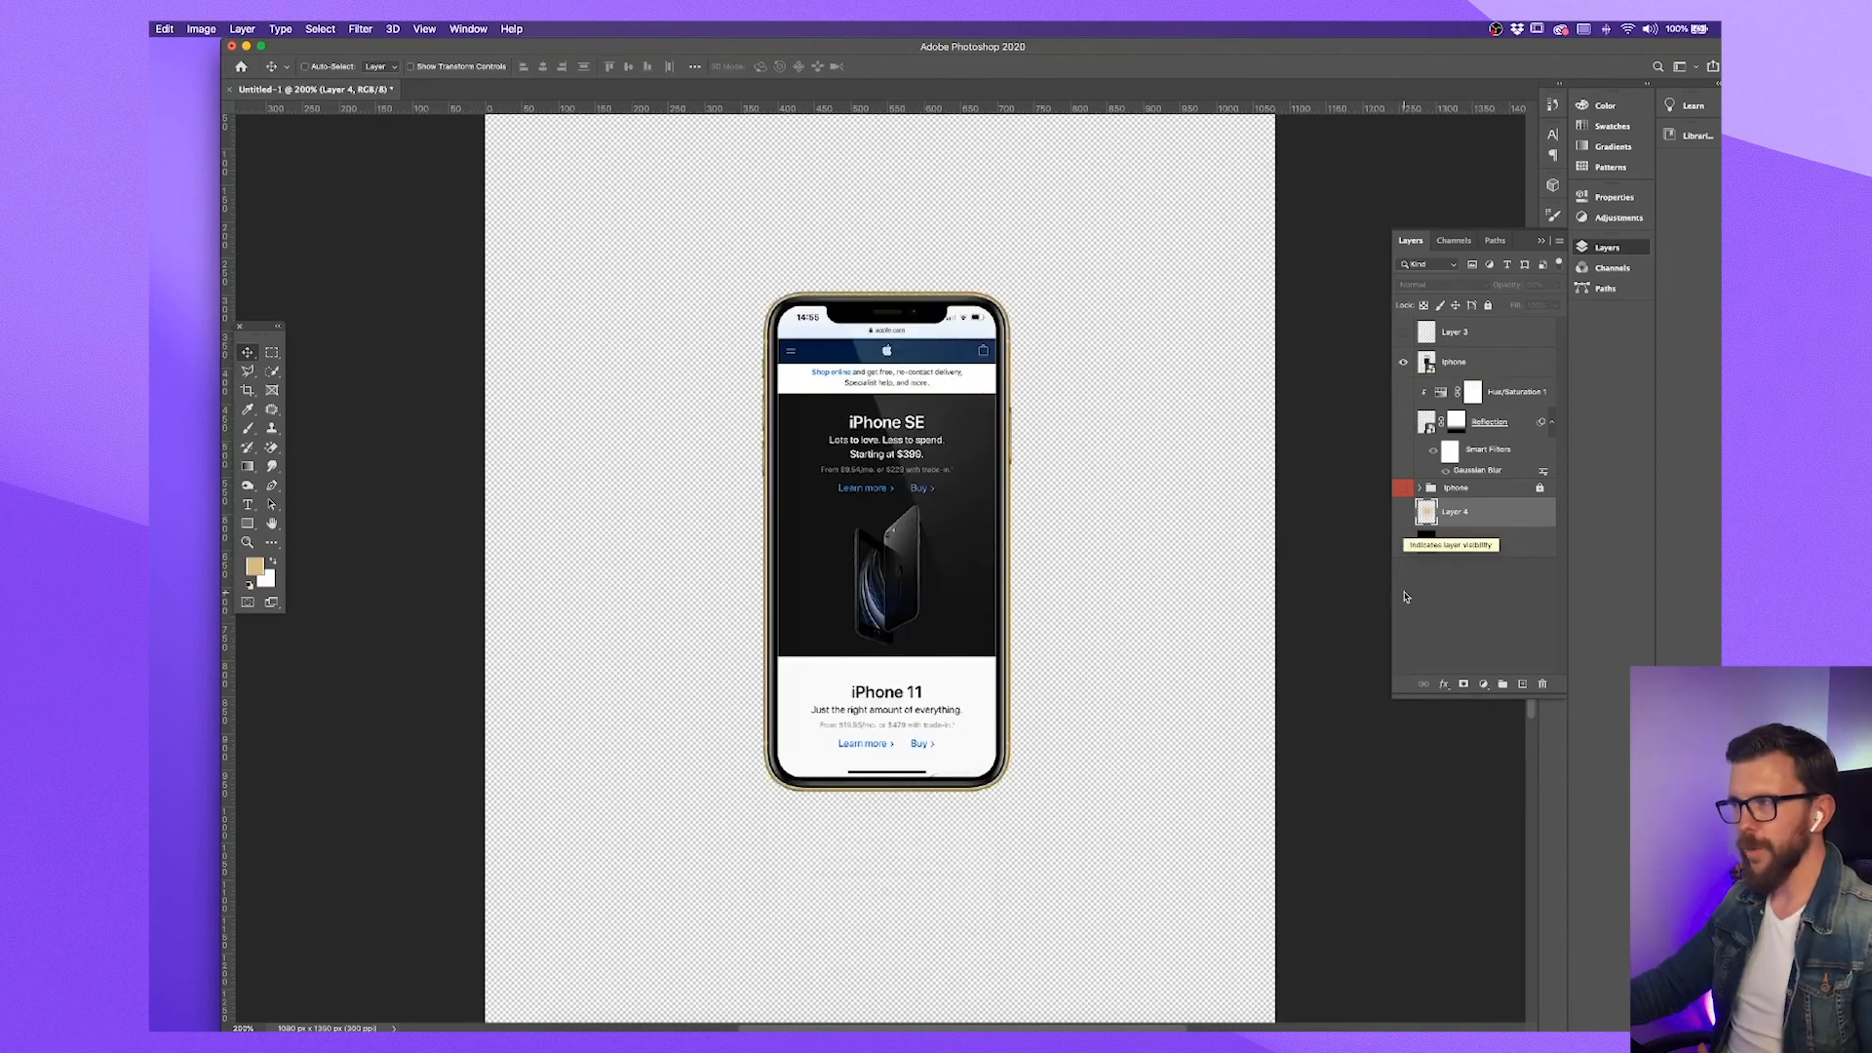
left_click(1404, 543)
left_click(1404, 422)
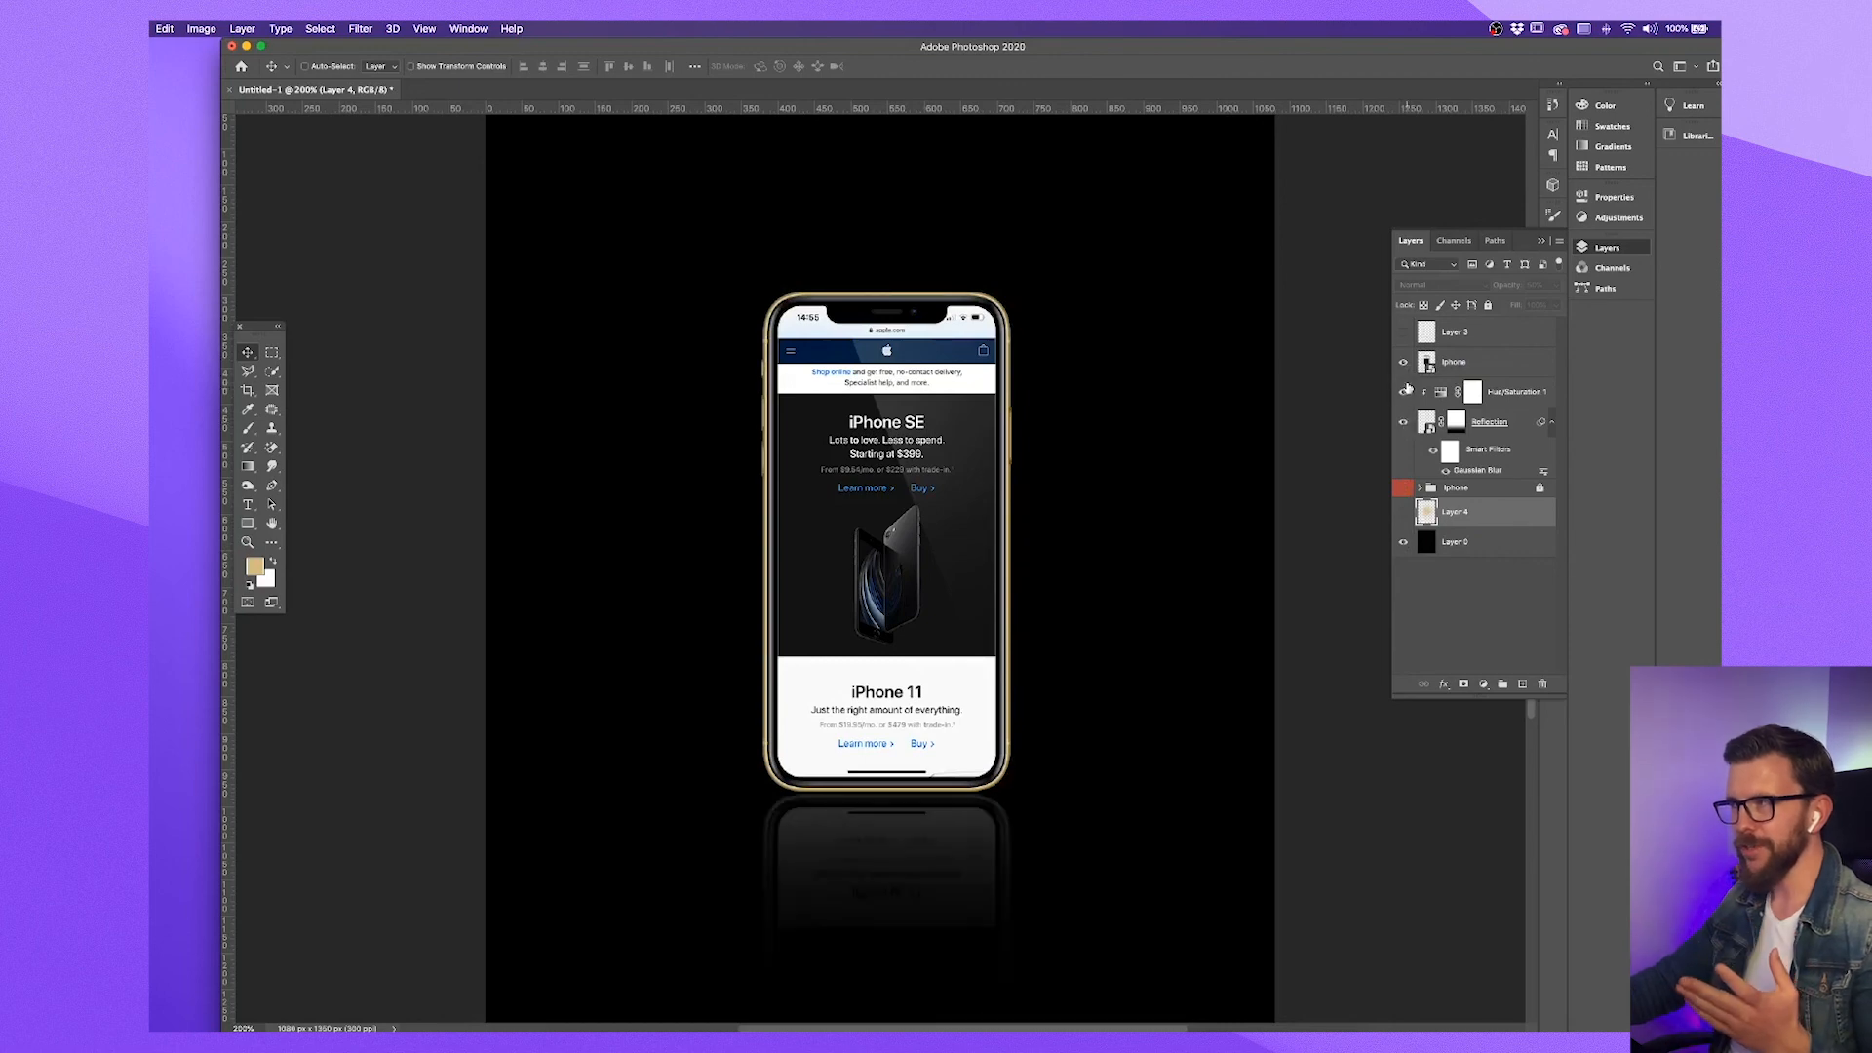
left_click(1404, 333)
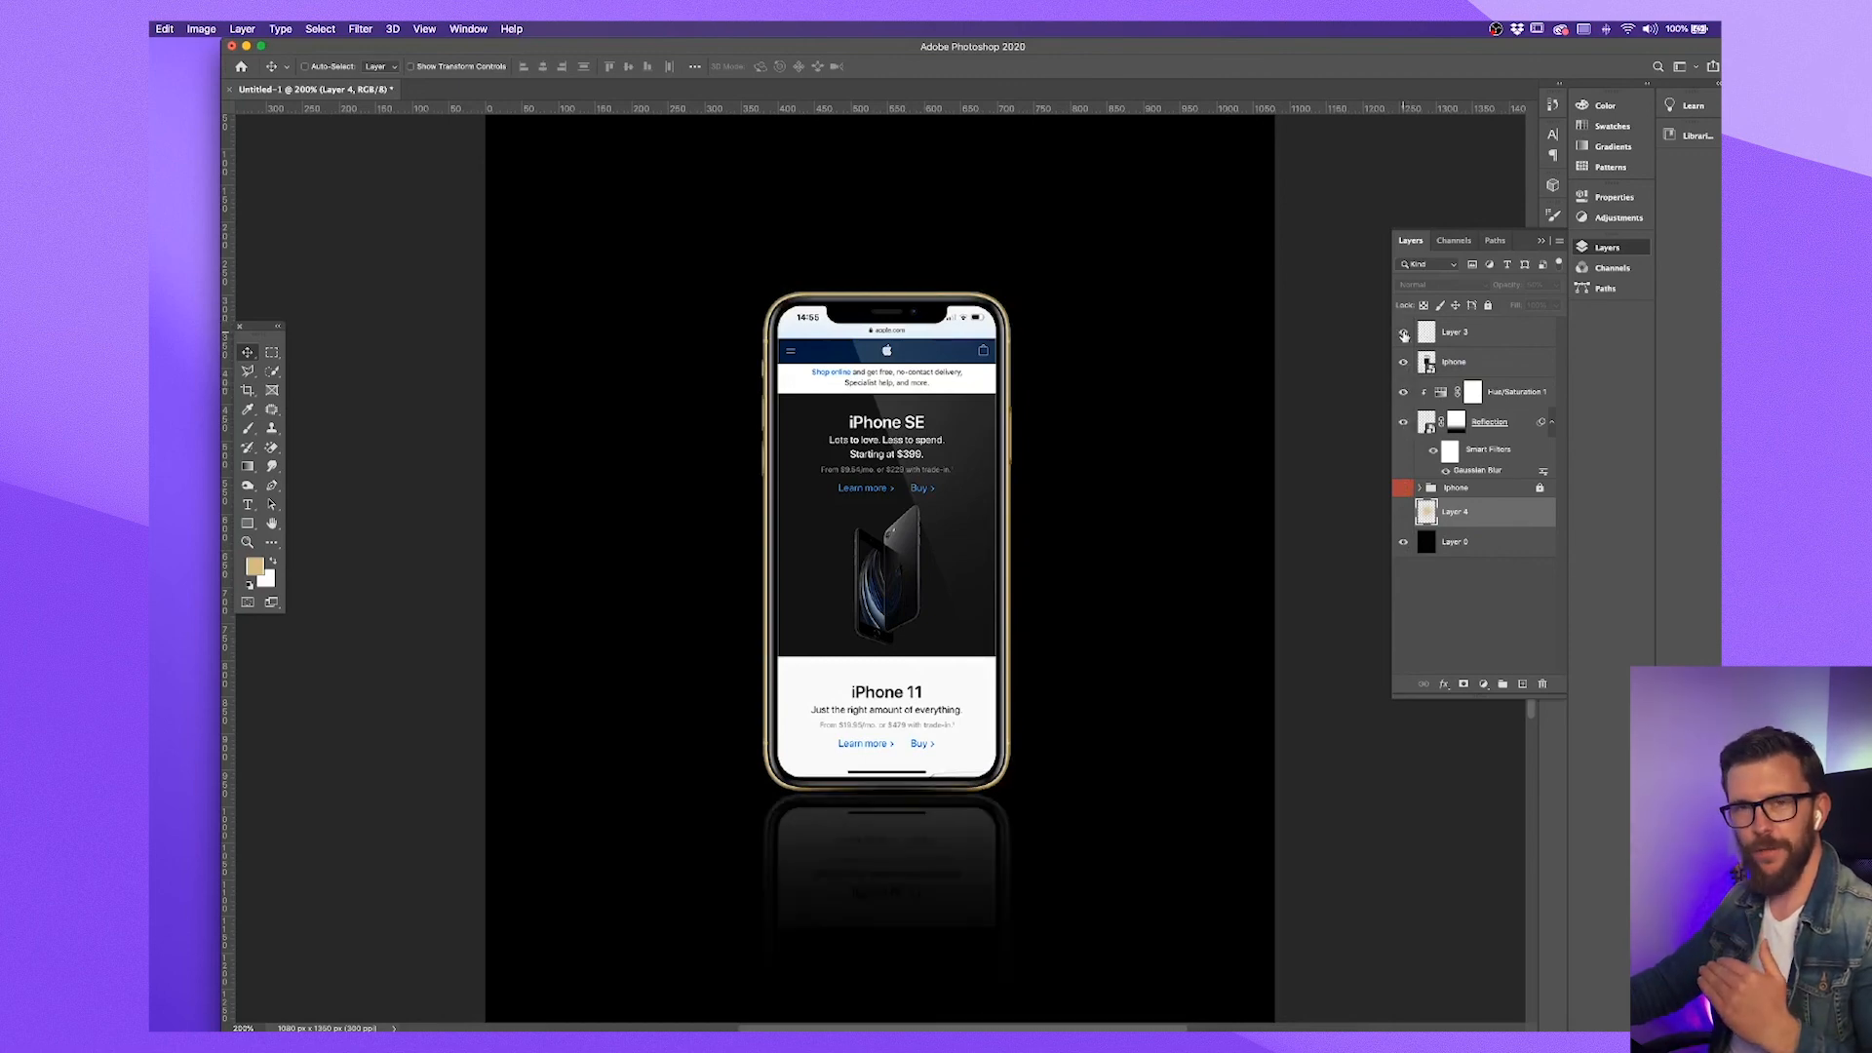
left_click(1404, 513)
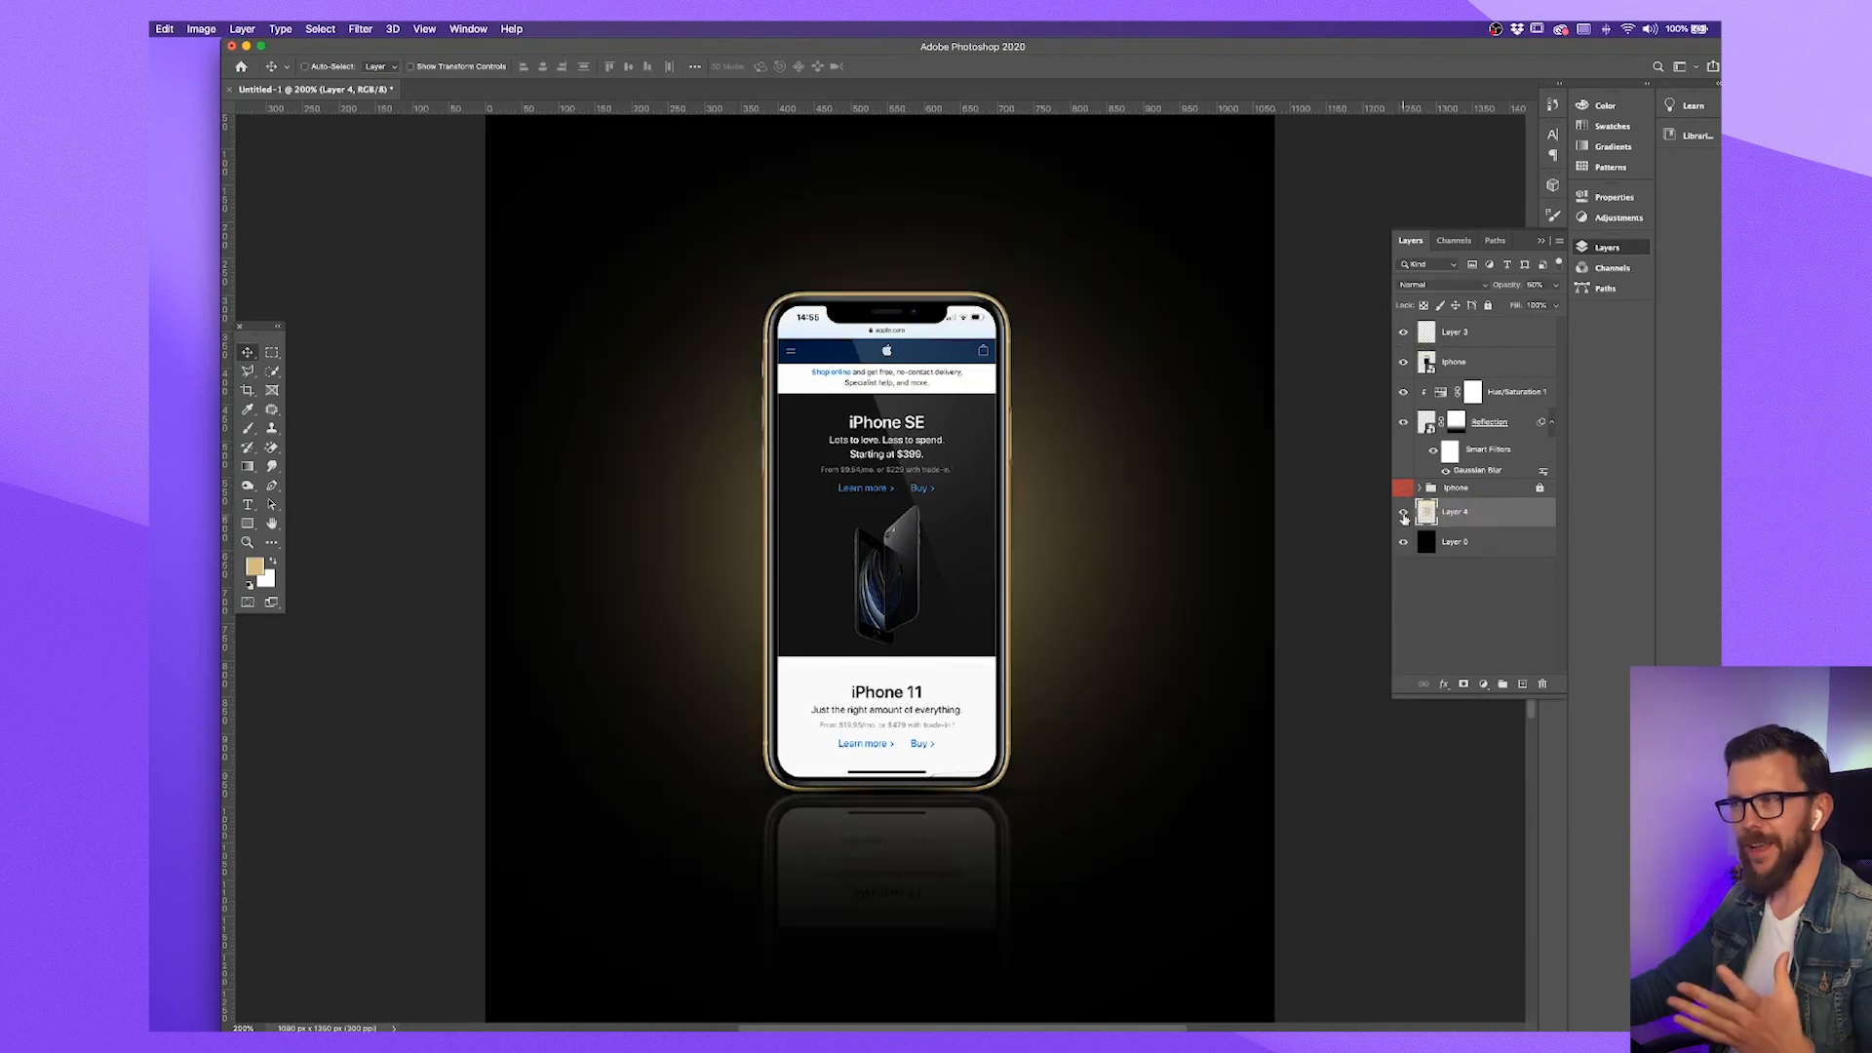